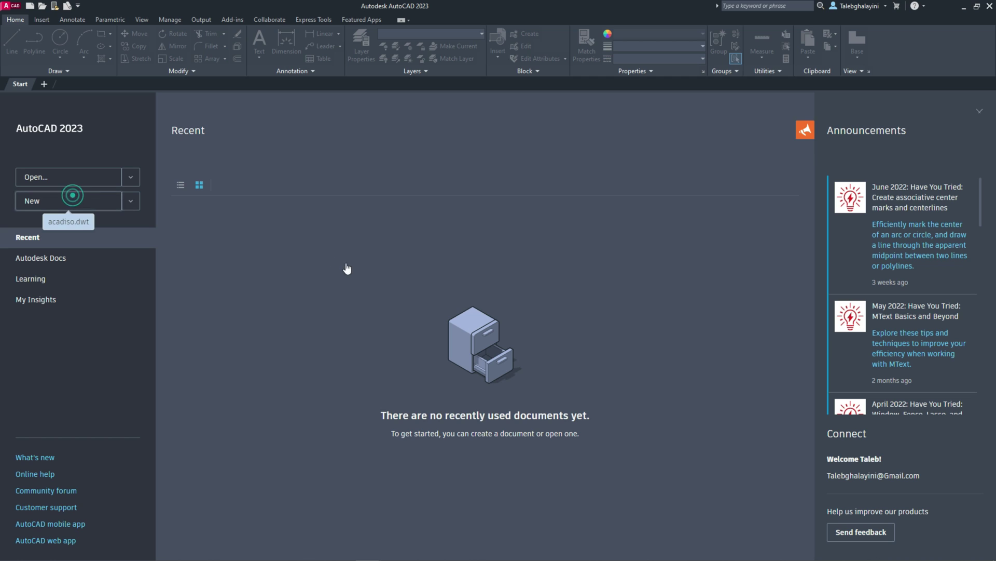
Step: Start a new drawing with grid off, five object snaps, ortho and dynamic input on
left_click(72, 196)
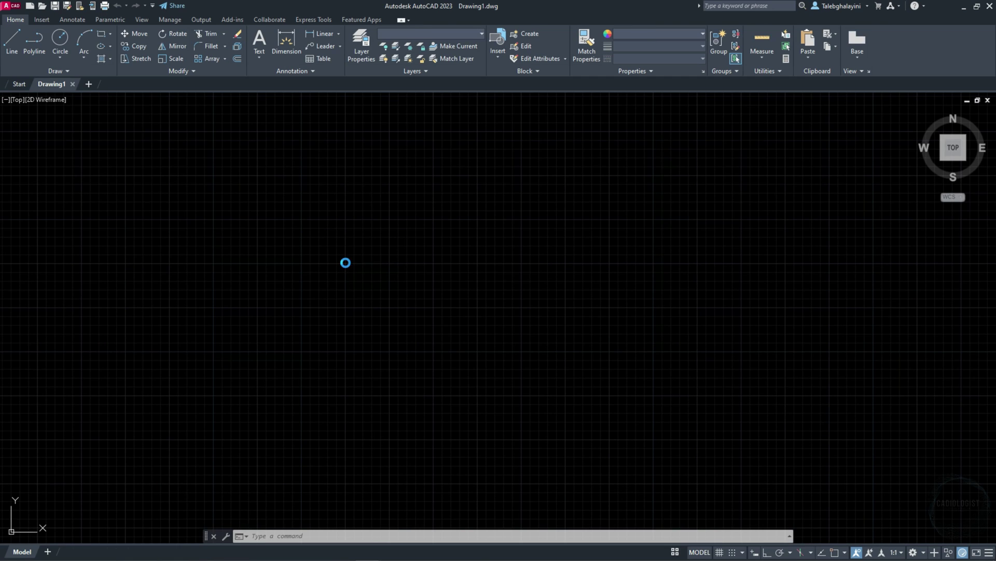
left_click(720, 552)
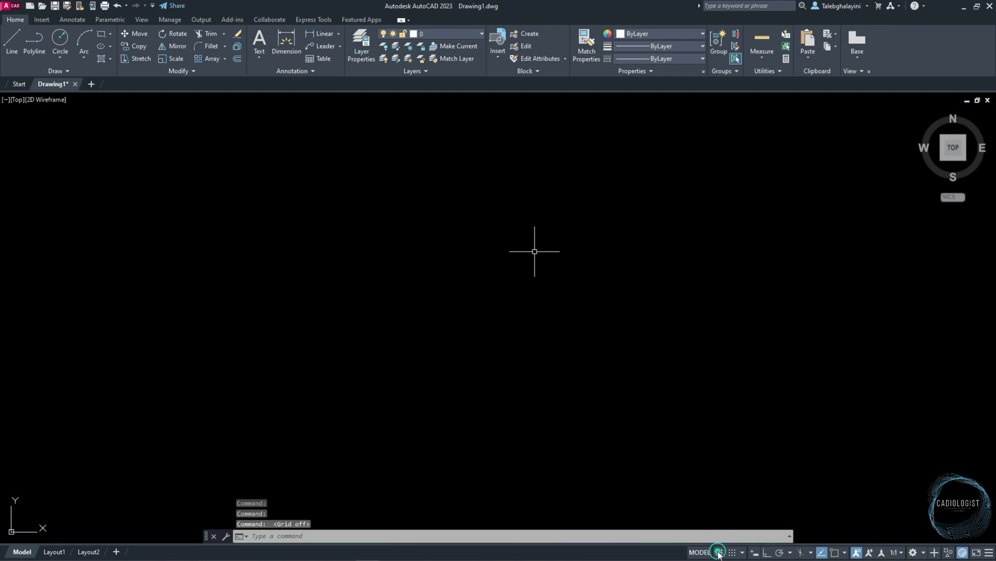
left_click(845, 553)
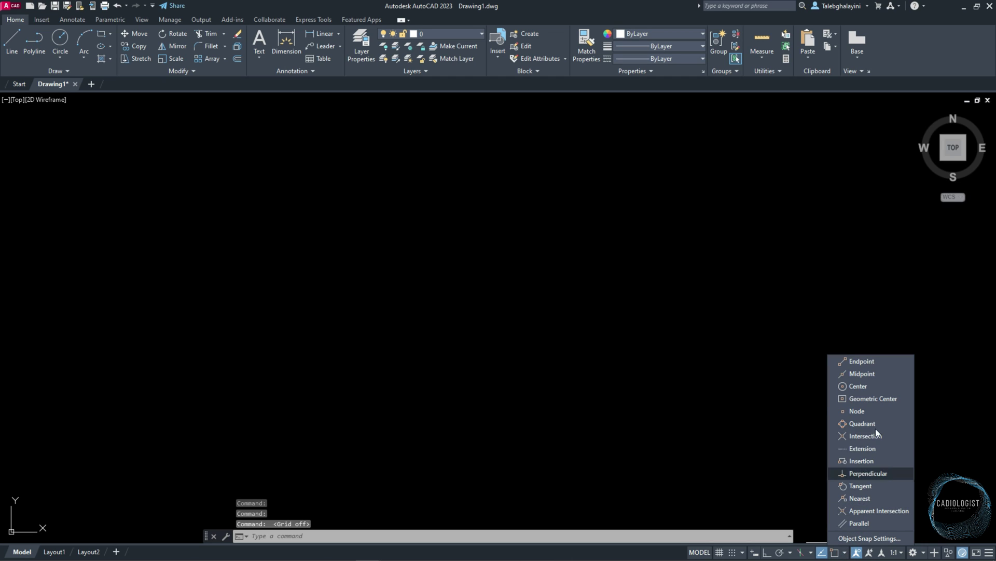
left_click(889, 362)
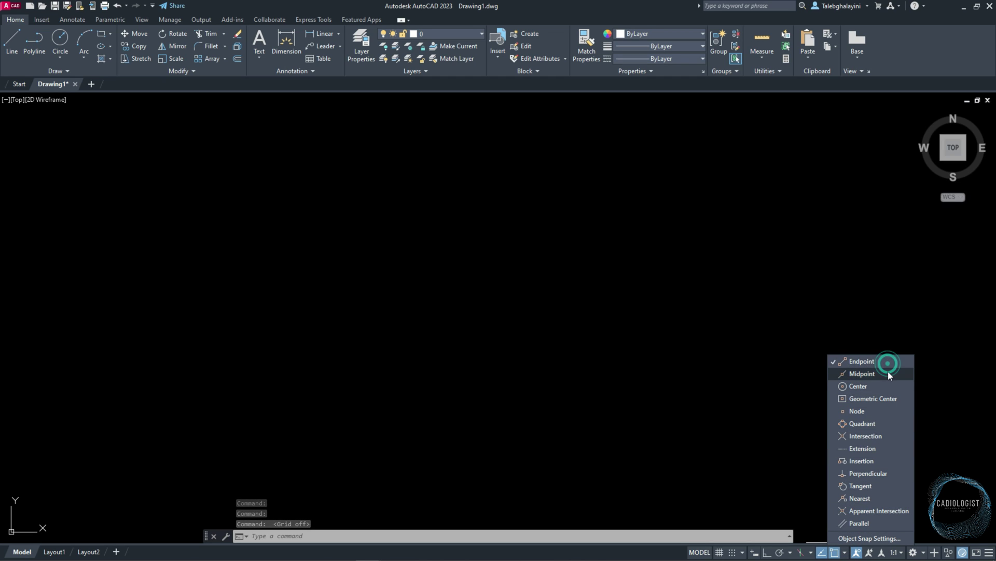
left_click(886, 373)
left_click(883, 386)
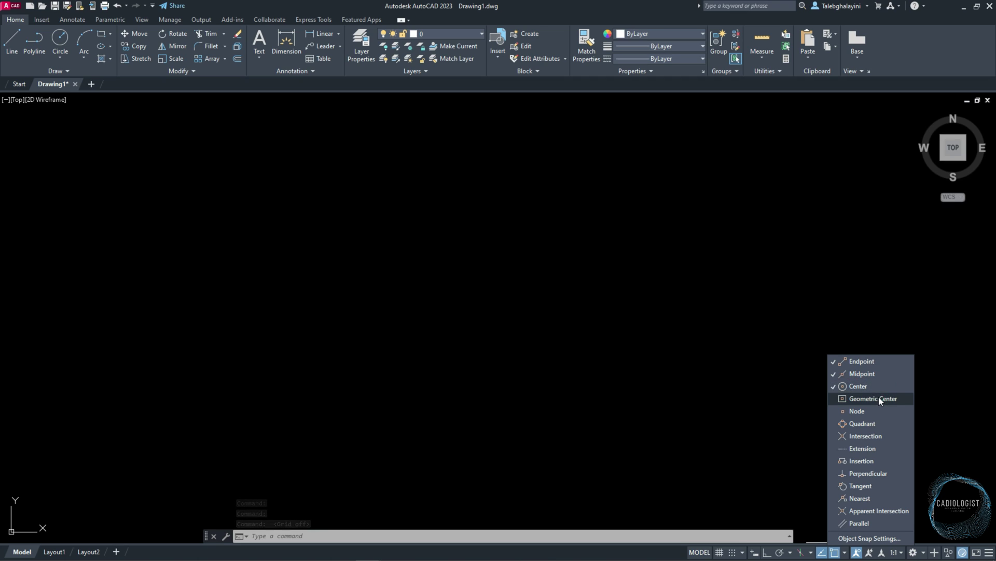
left_click(880, 397)
left_click(879, 435)
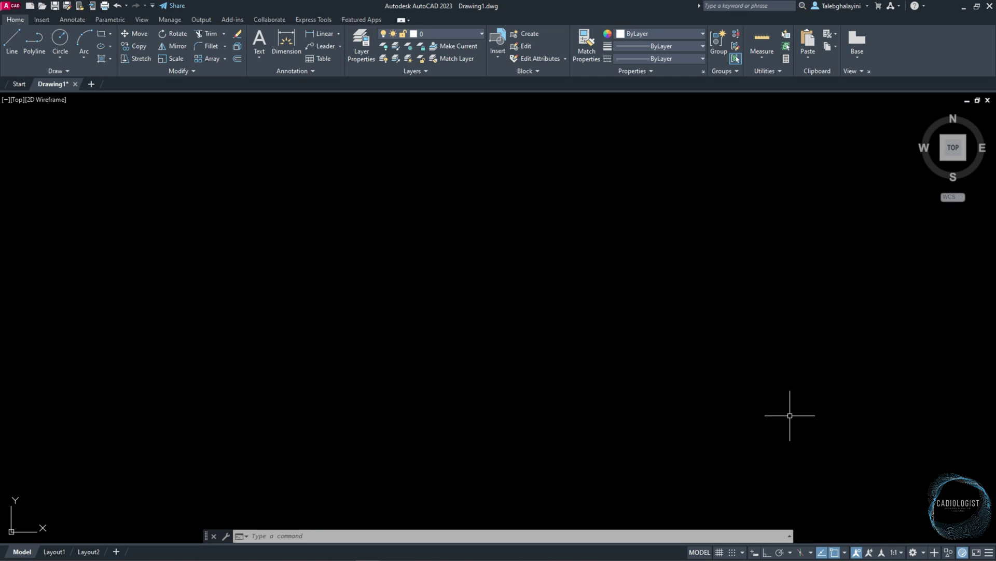
key("F8")
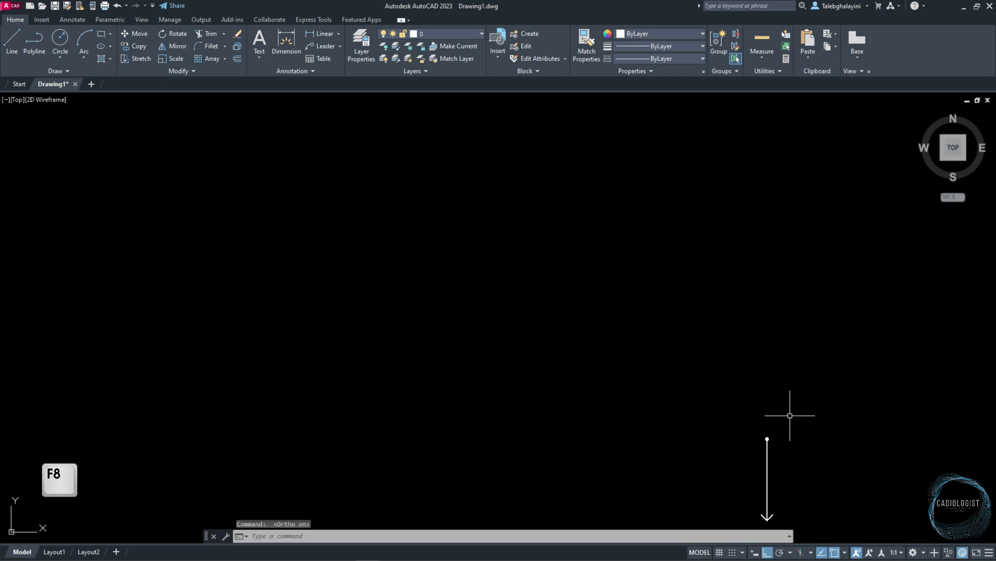
key("F12")
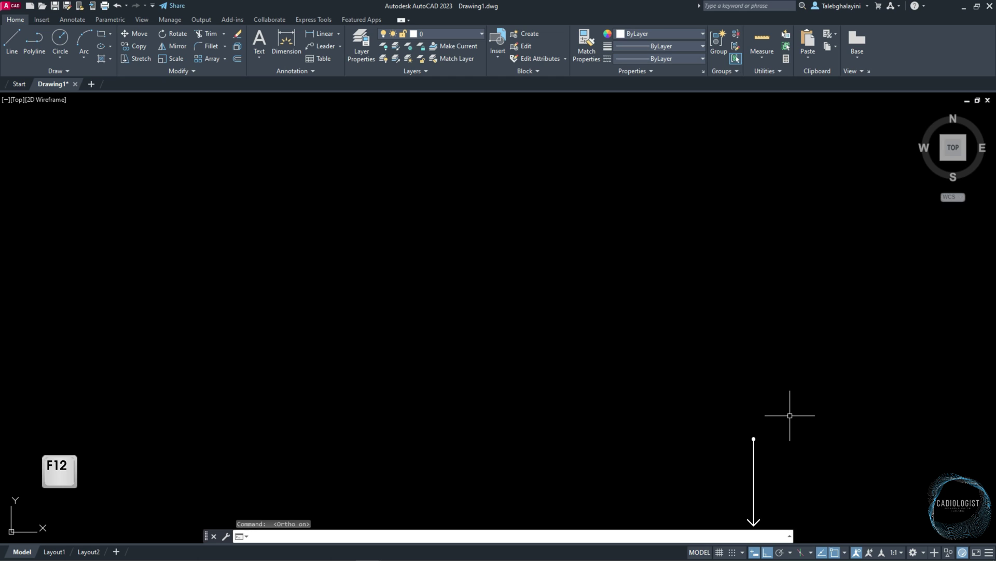
Step: Set the drawing's length precision to 0 (whole numbers) with UNITS
type("units")
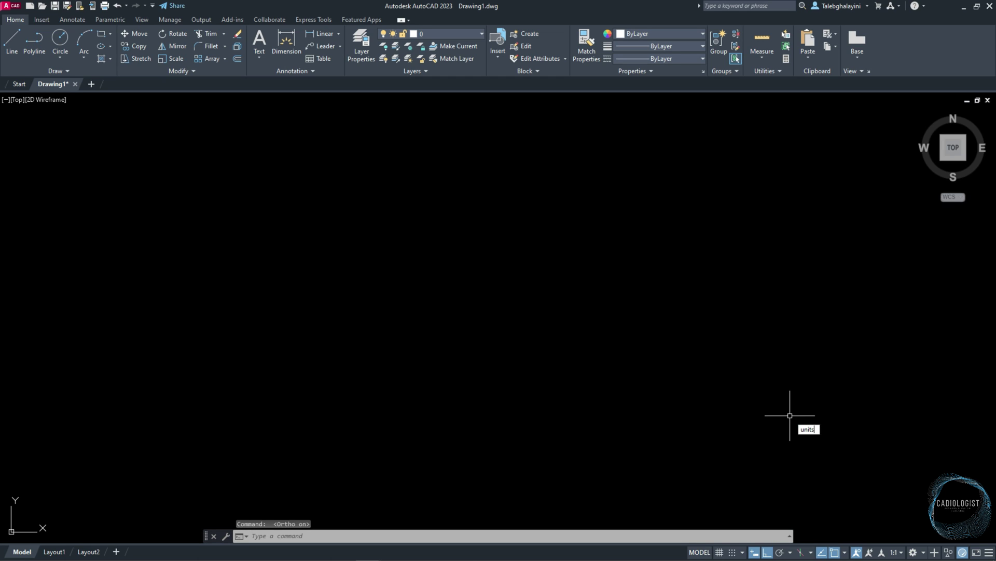
key("Return")
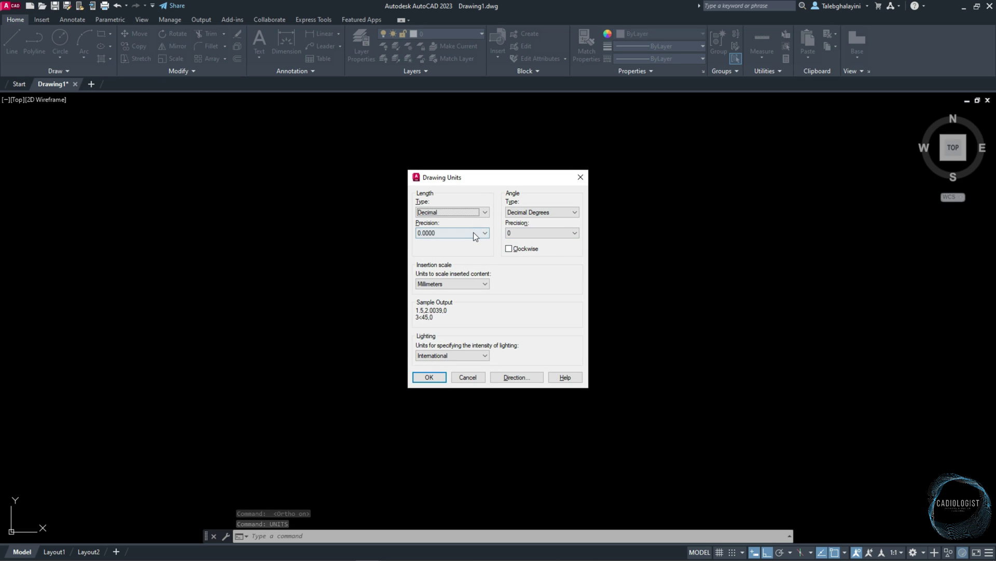
left_click(473, 232)
left_click(472, 241)
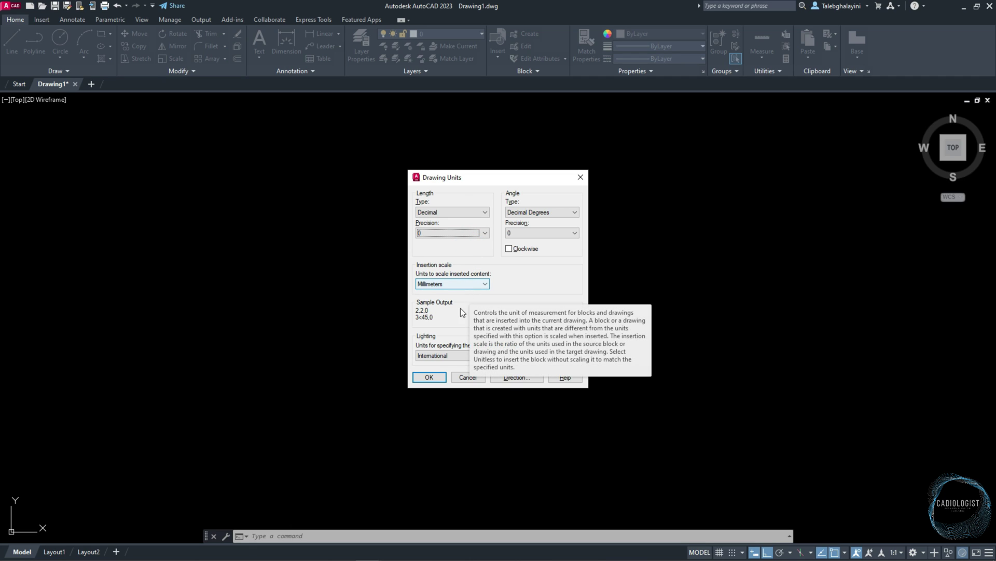
left_click(432, 377)
Step: Create layers Pattern and Viewports, set Viewports to not plot, and make Pattern current
type("LA")
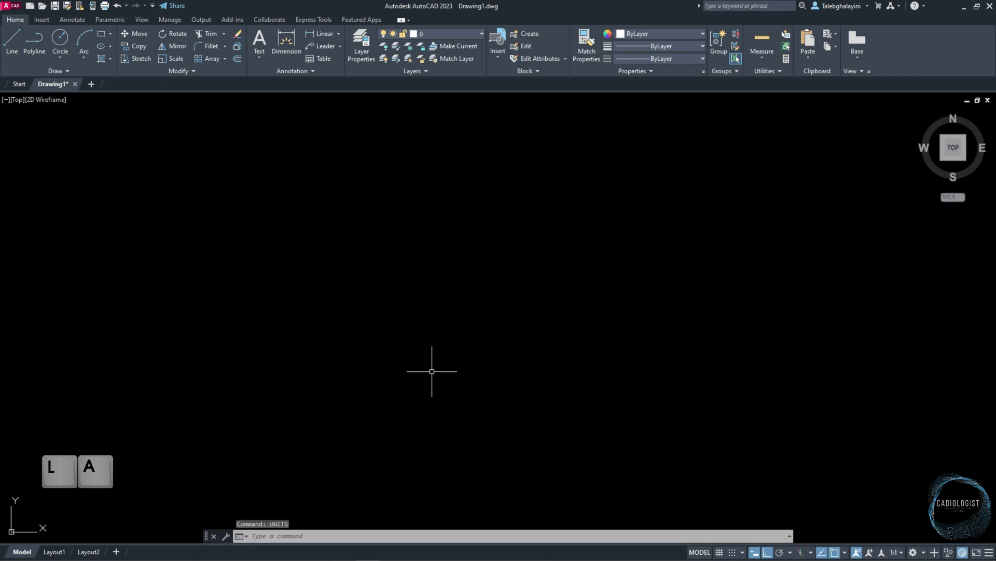
key("Return")
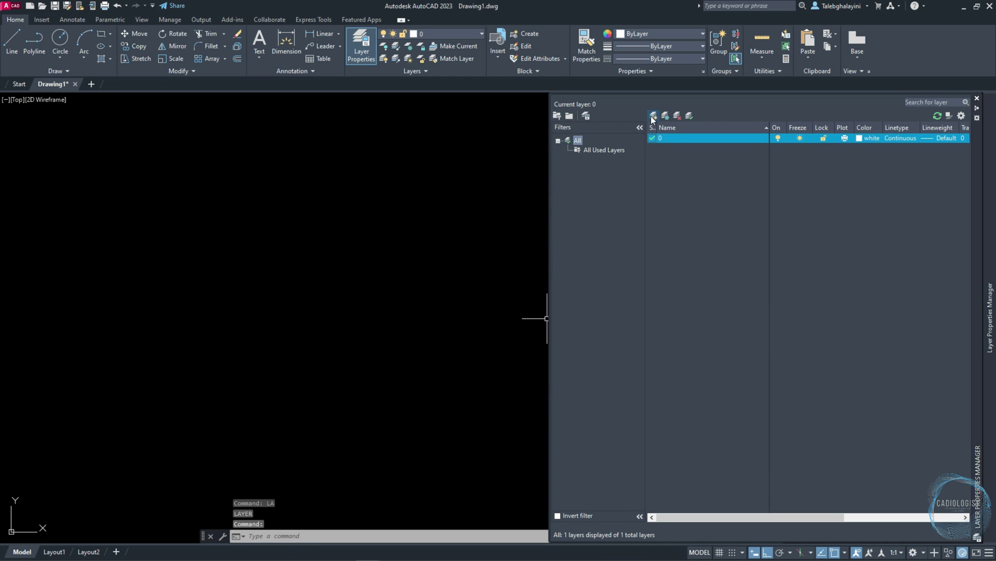
left_click(653, 116)
type("Pattern")
key("Return")
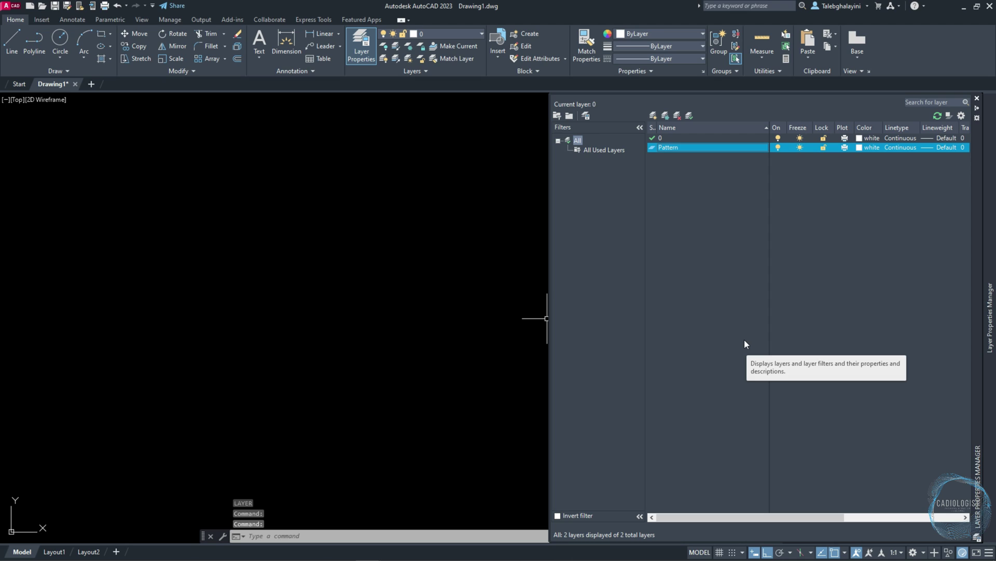
left_click(654, 114)
type("V")
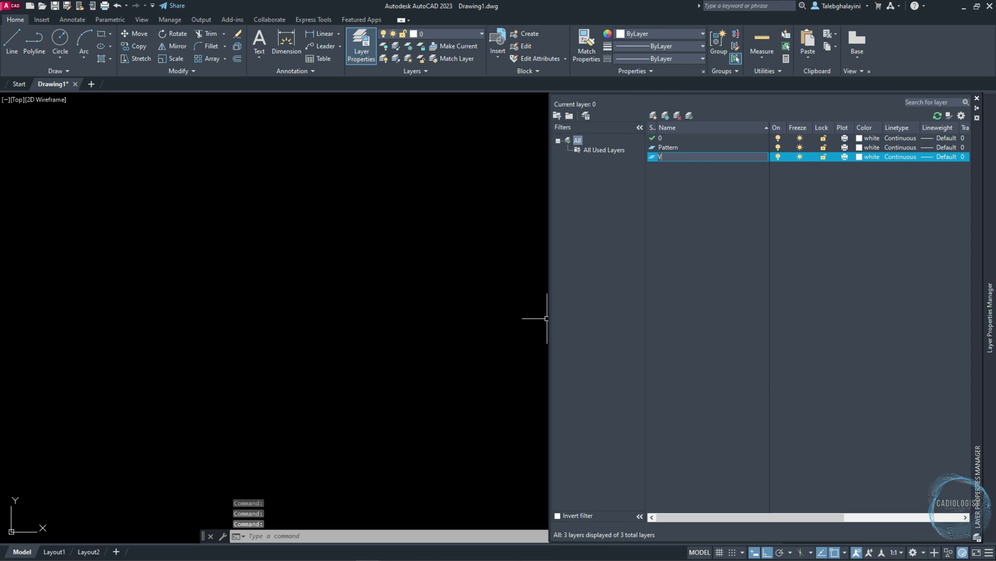
type("iewports")
key("Return")
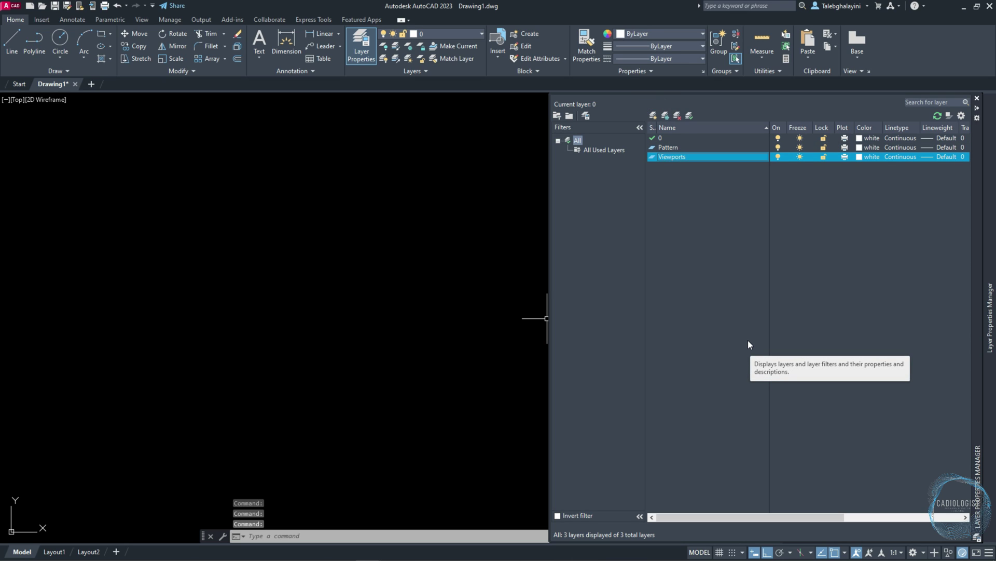
left_click(846, 160)
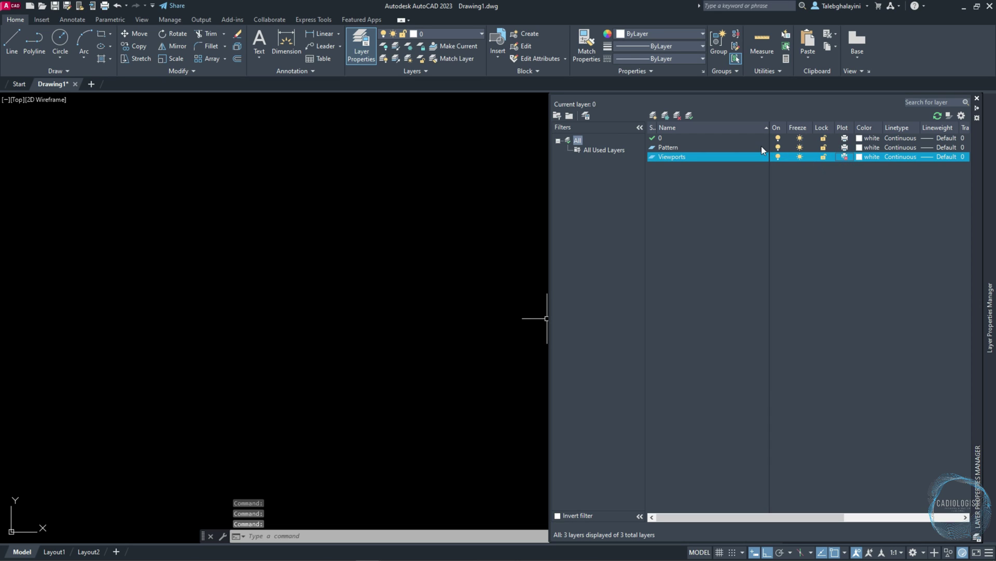
double_click(761, 147)
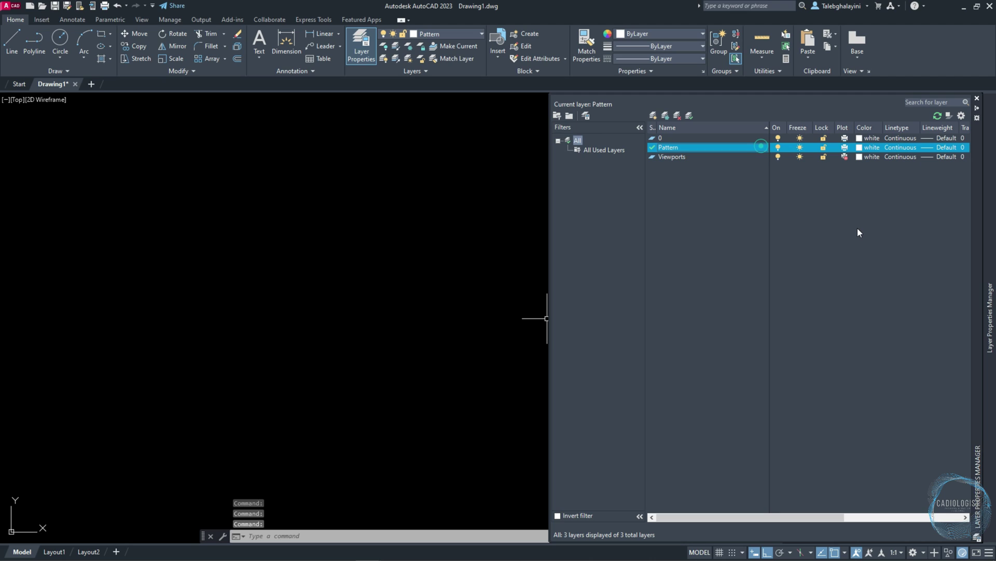
left_click(977, 98)
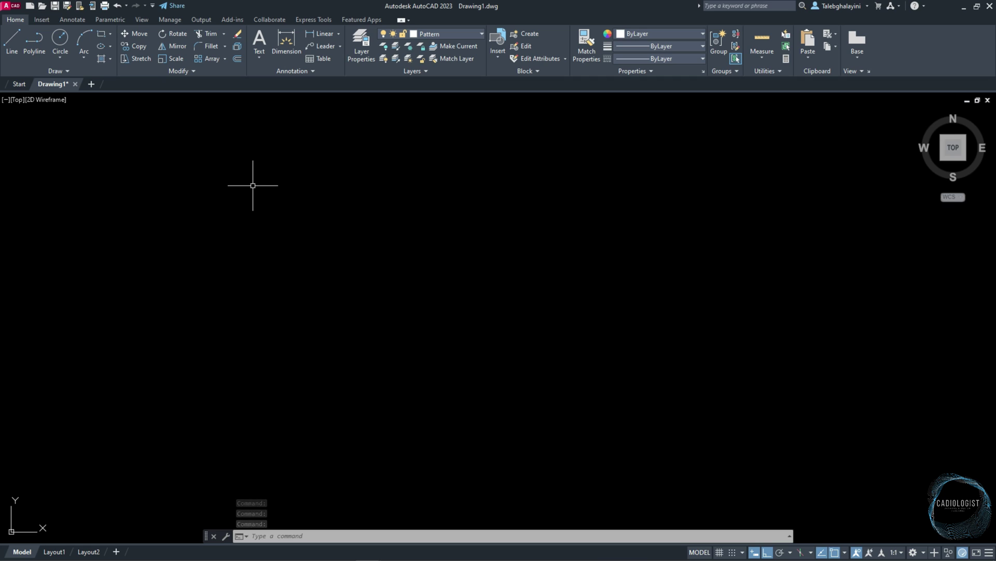
Step: Draw a 300 by 300 square
left_click(100, 34)
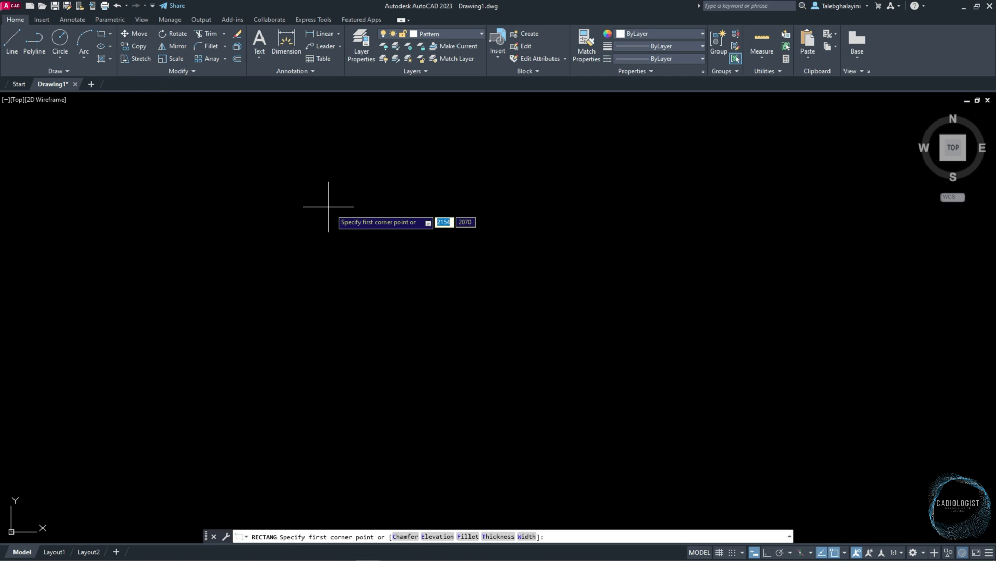
left_click(335, 211)
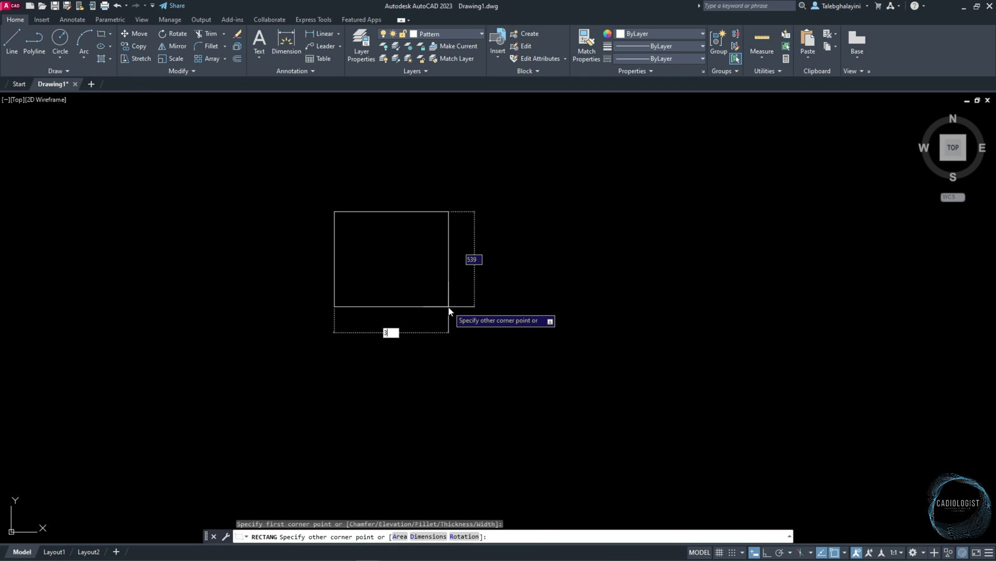
type("300")
key("Tab")
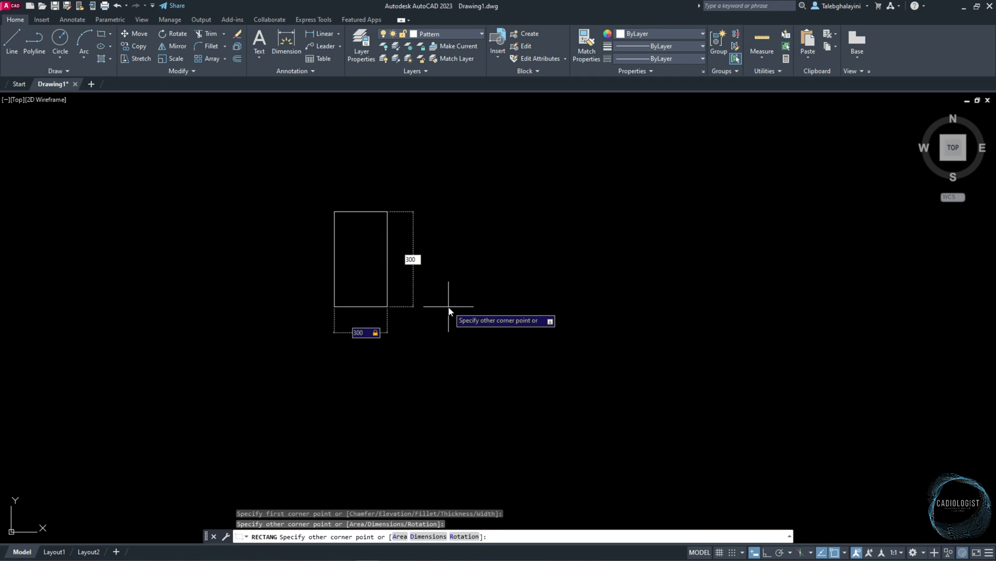
type("300")
key("Return")
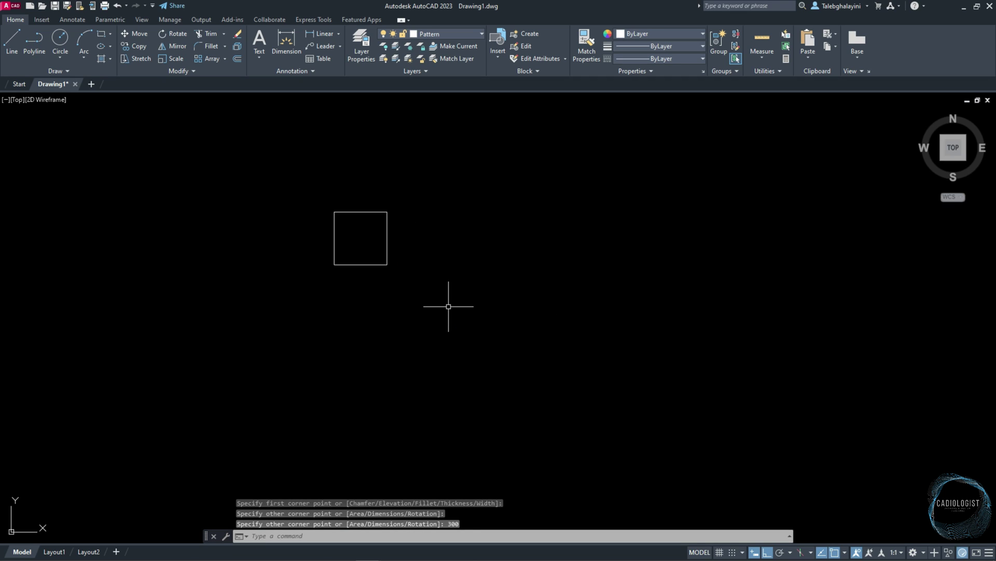
Step: Chamfer all four corners of the square at 50 by 50 using the Polyline option
left_click(224, 46)
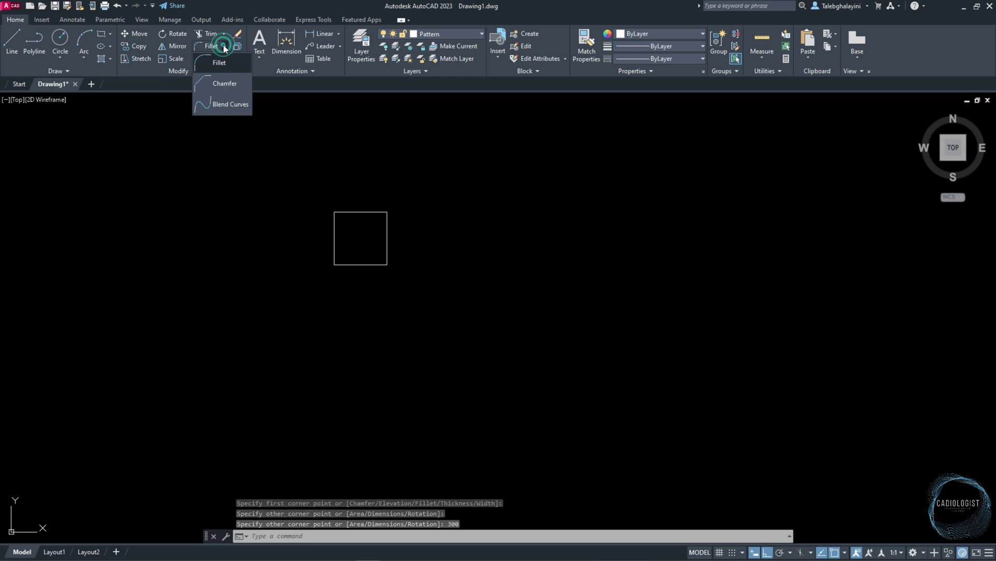
left_click(227, 84)
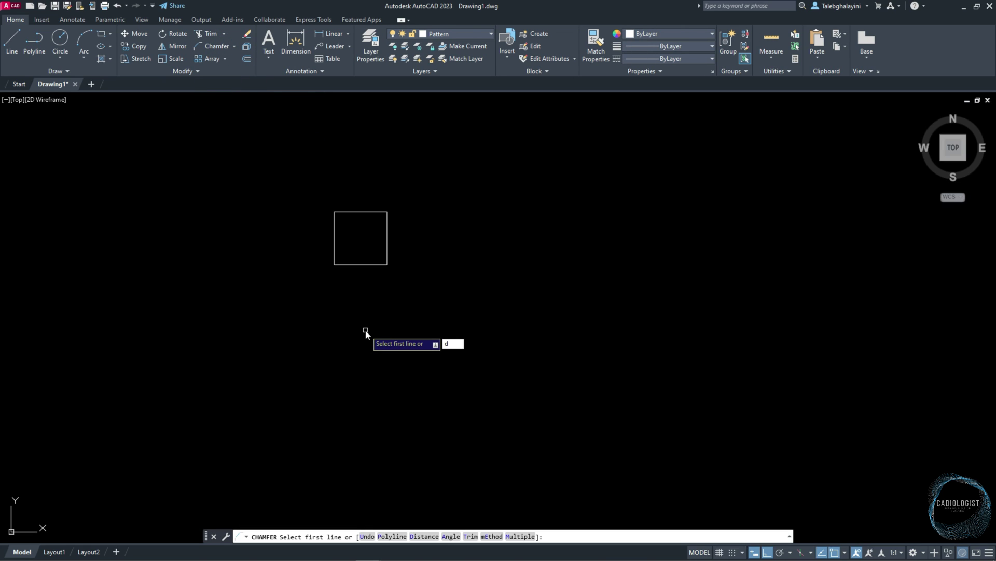
type("d")
key("Return")
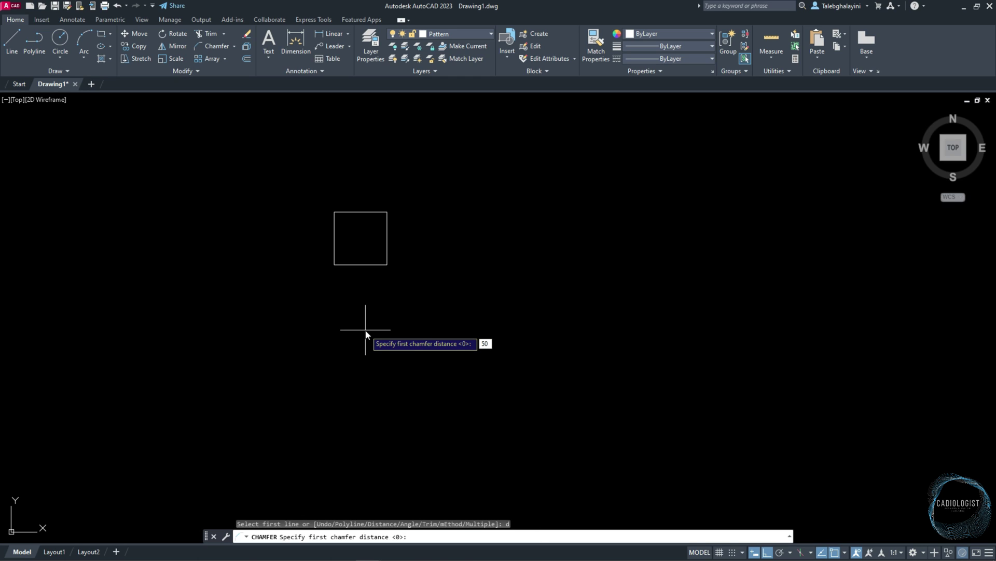
key("Return")
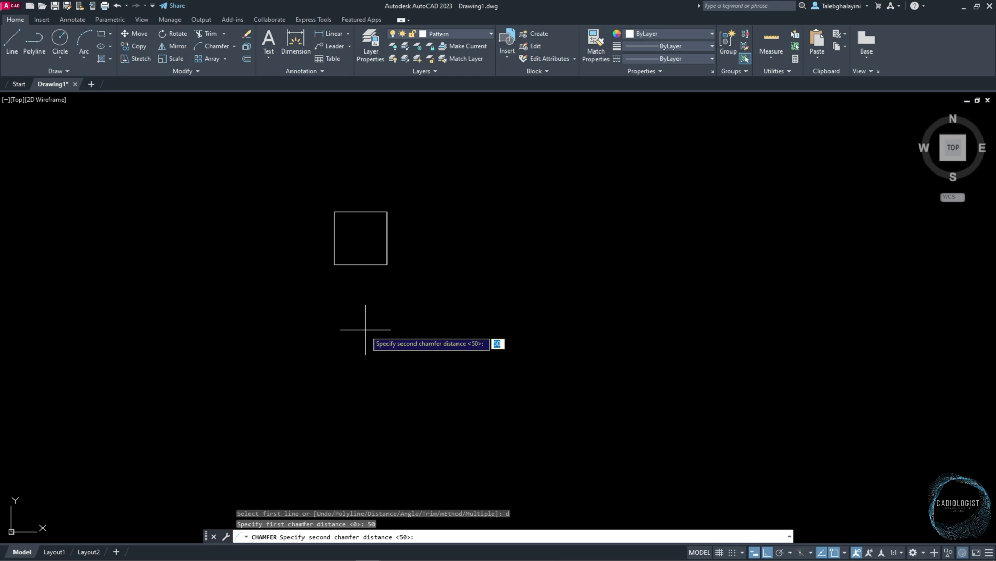
key("Return")
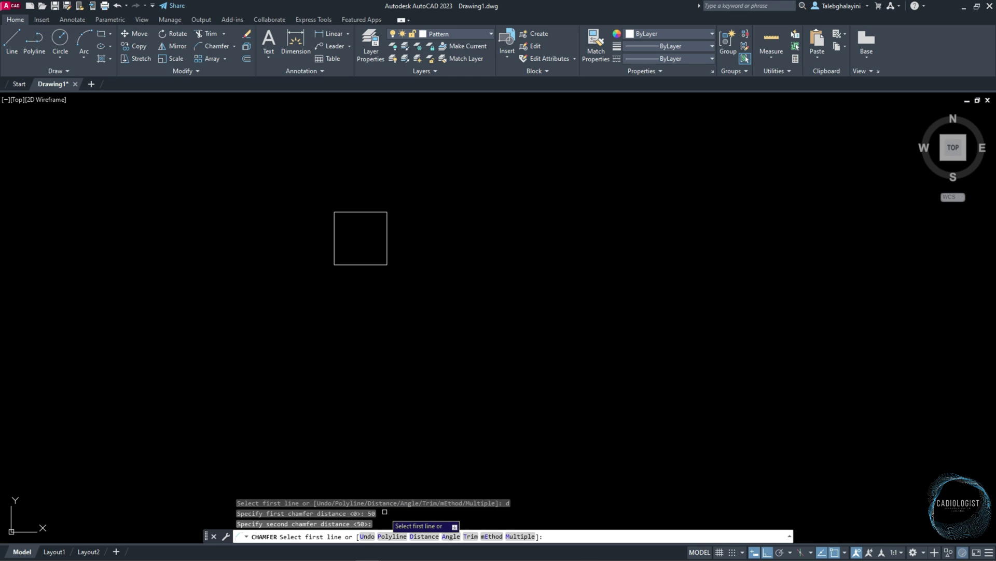
type("P")
key("Return")
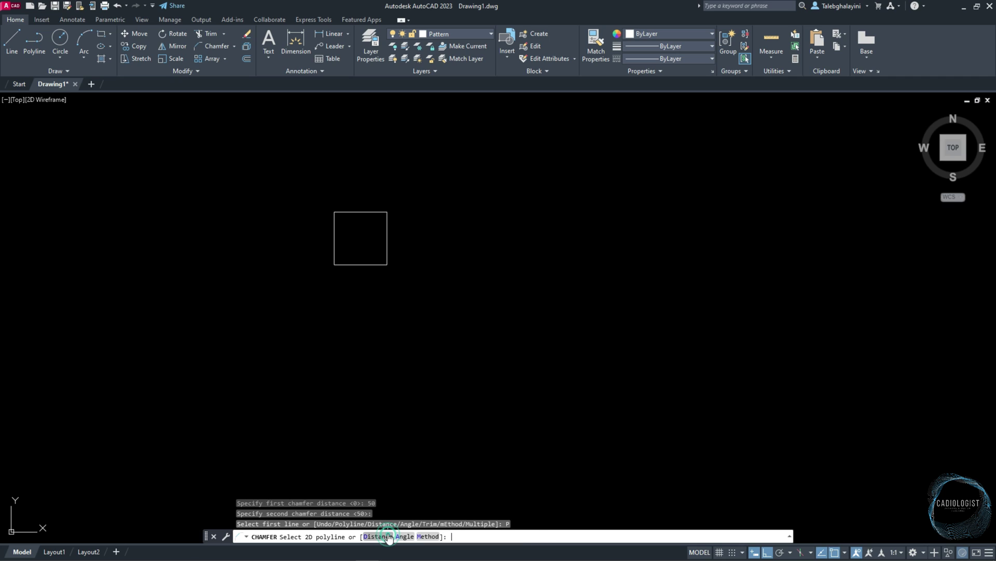
left_click(358, 265)
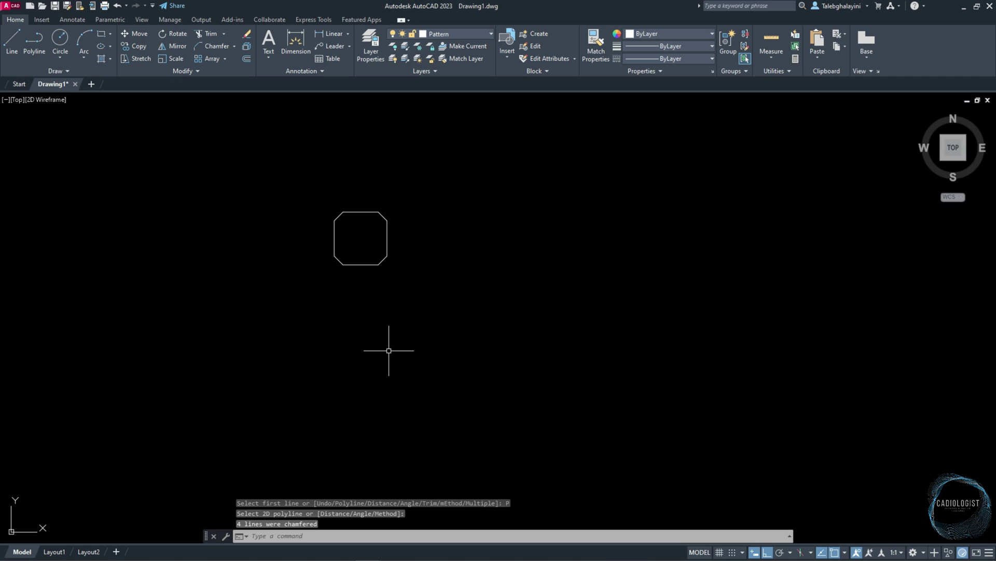
type("rec")
key("Return")
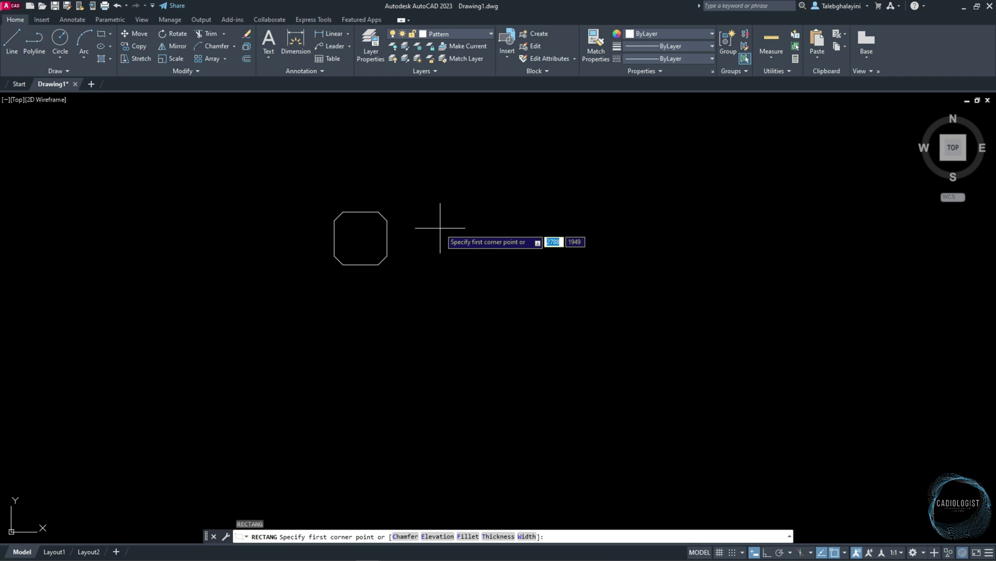
Step: Draw an 80 by 80 square to the right of the octagon
left_click(440, 228)
type("80")
key("Tab")
type("80")
key("Return")
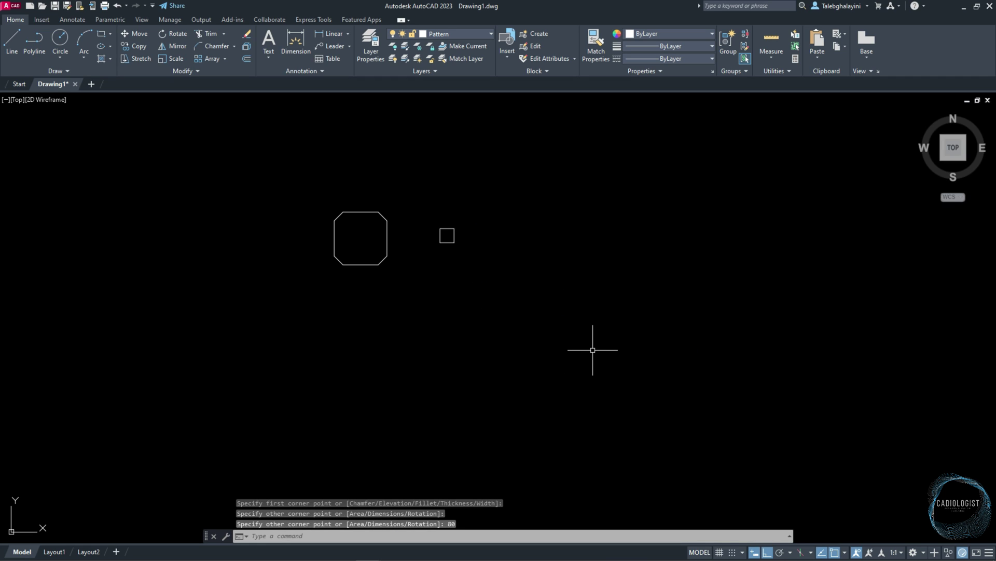
scroll(443, 245, "up", 3)
scroll(442, 245, "up", 2)
middle_click_drag(443, 245, 442, 287)
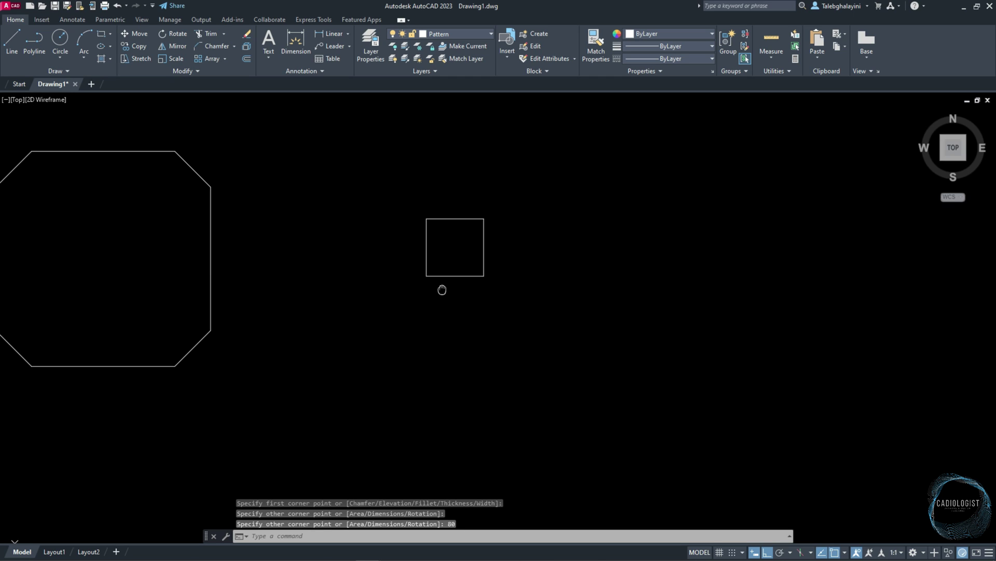
Step: Rotate the 80-unit square 45° about its centre into a diamond
left_click(483, 243)
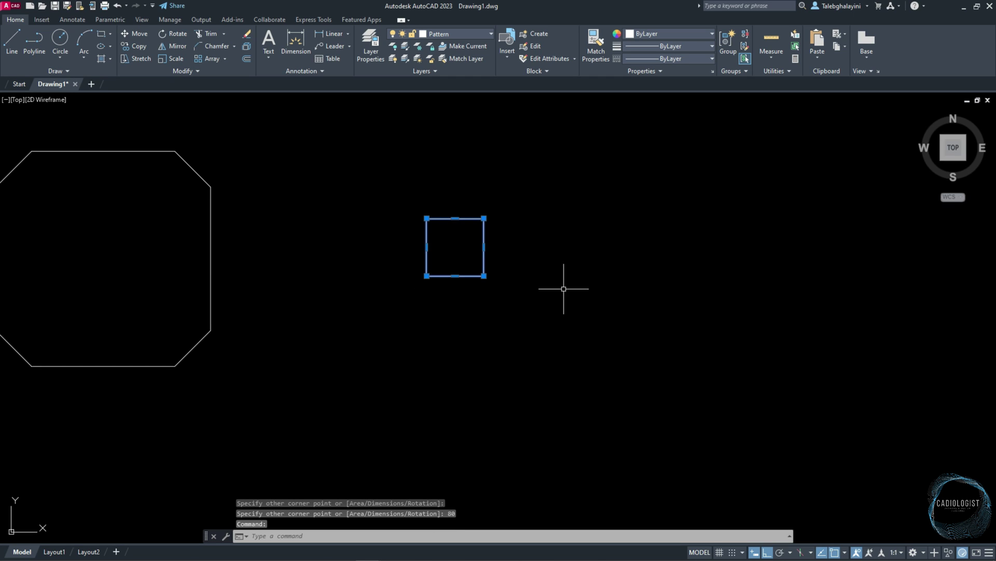
left_click(178, 36)
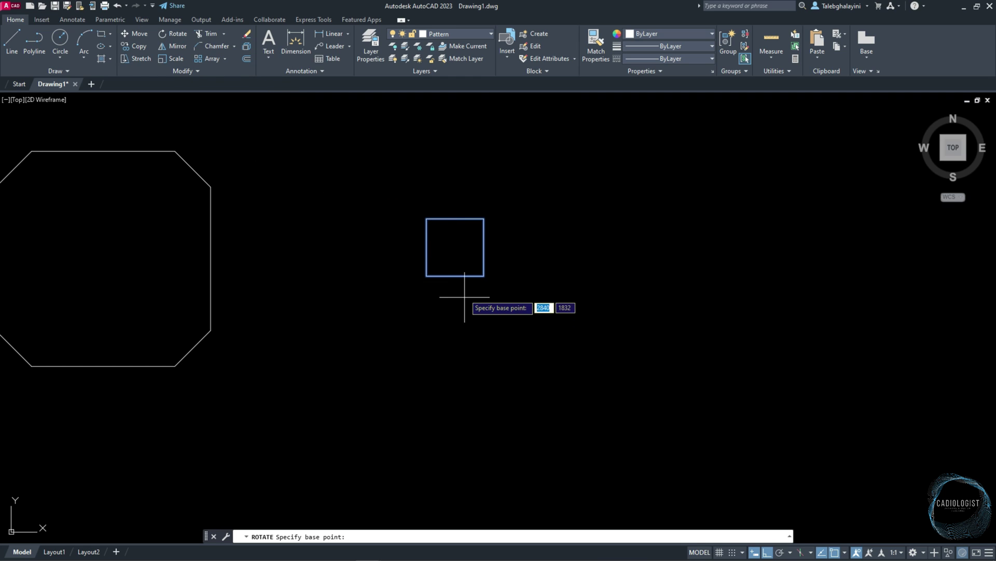
left_click(455, 247)
type("45")
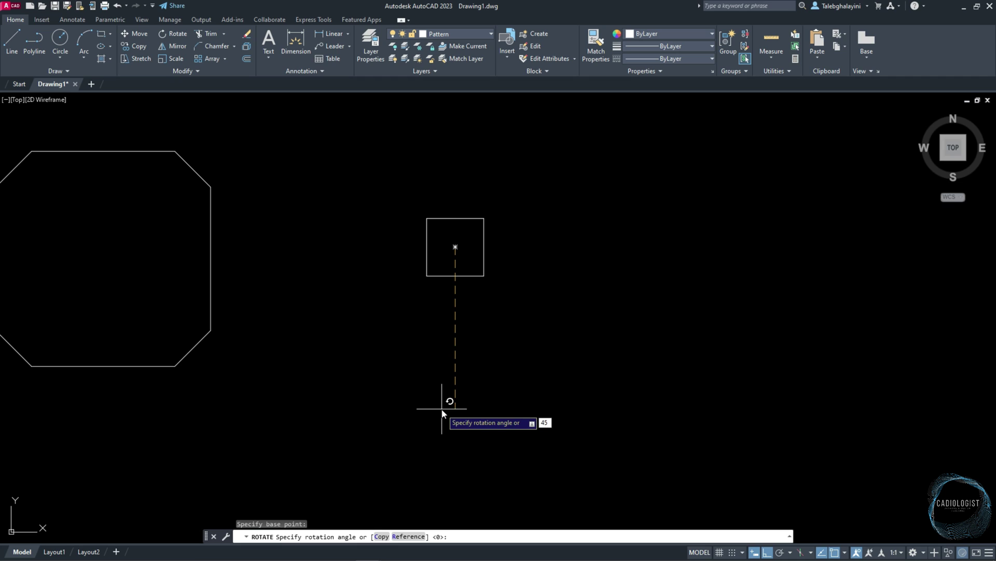
key("Return")
Step: Move the diamond from its centre to the octagon's centre
scroll(459, 347, "down", 2)
left_click(443, 297)
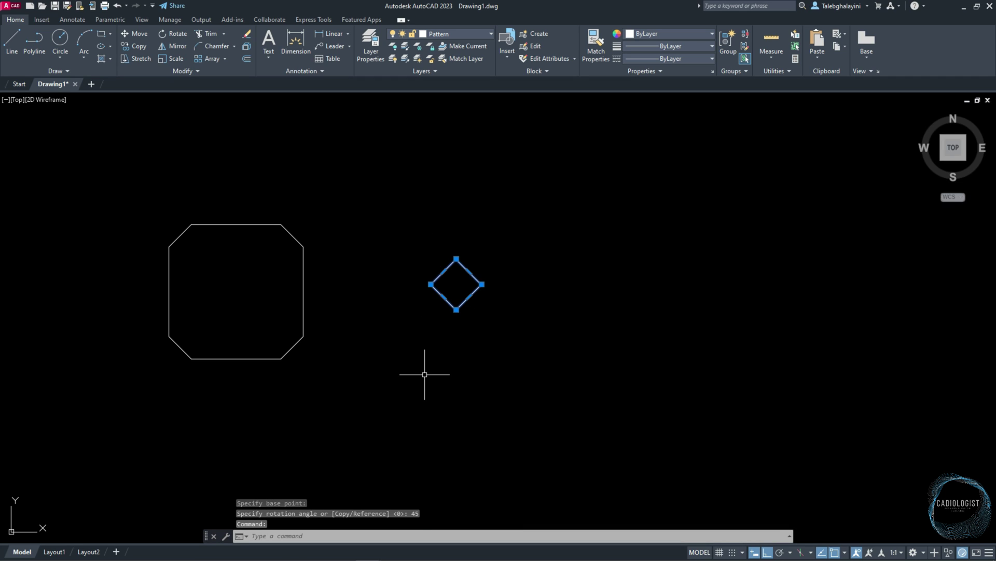
type("m")
key("Return")
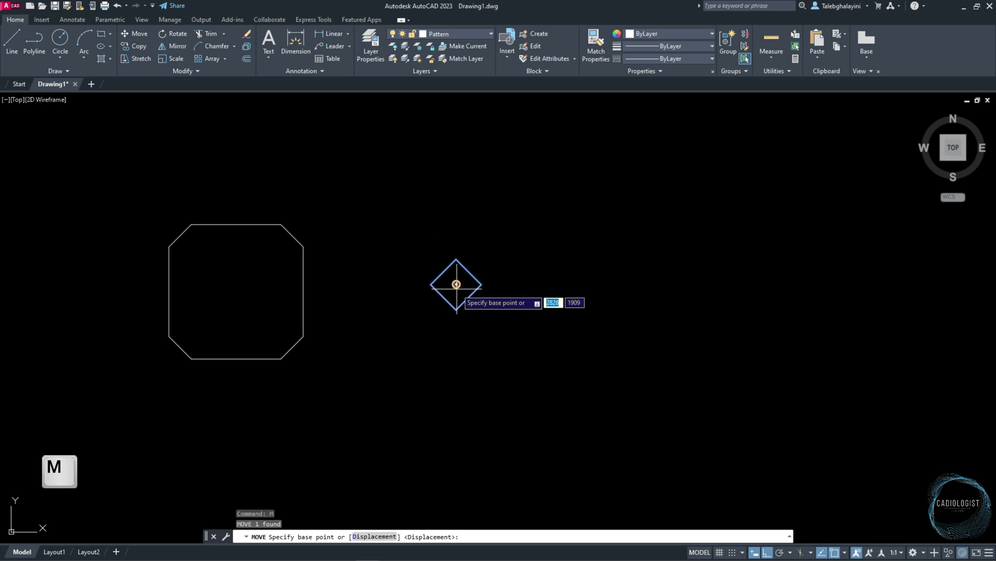
left_click(456, 284)
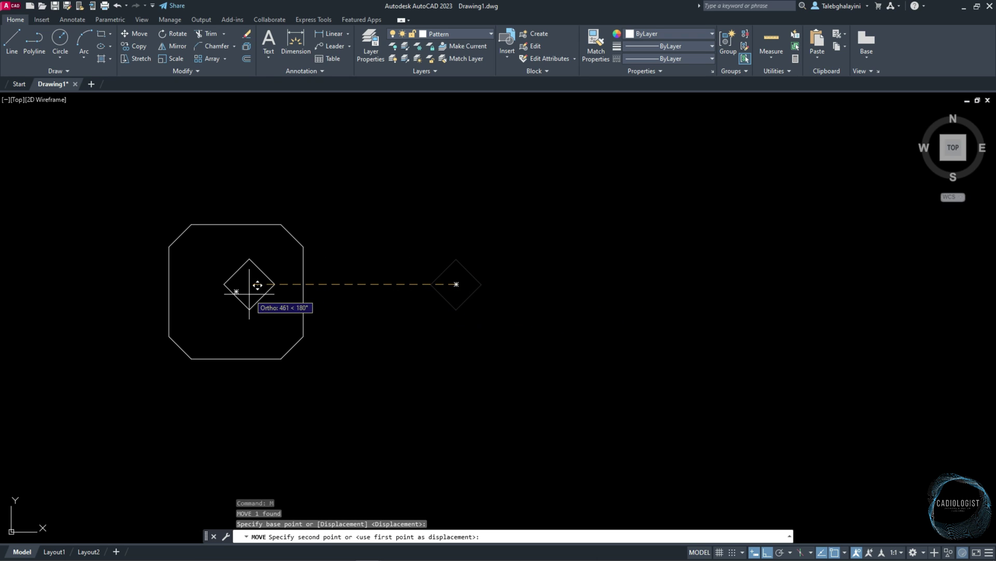
left_click(238, 292)
Step: Draw a horizontal polyline from the diamond's right corner to the octagon's right edge
middle_click_drag(349, 315, 564, 320)
scroll(439, 301, "up", 2)
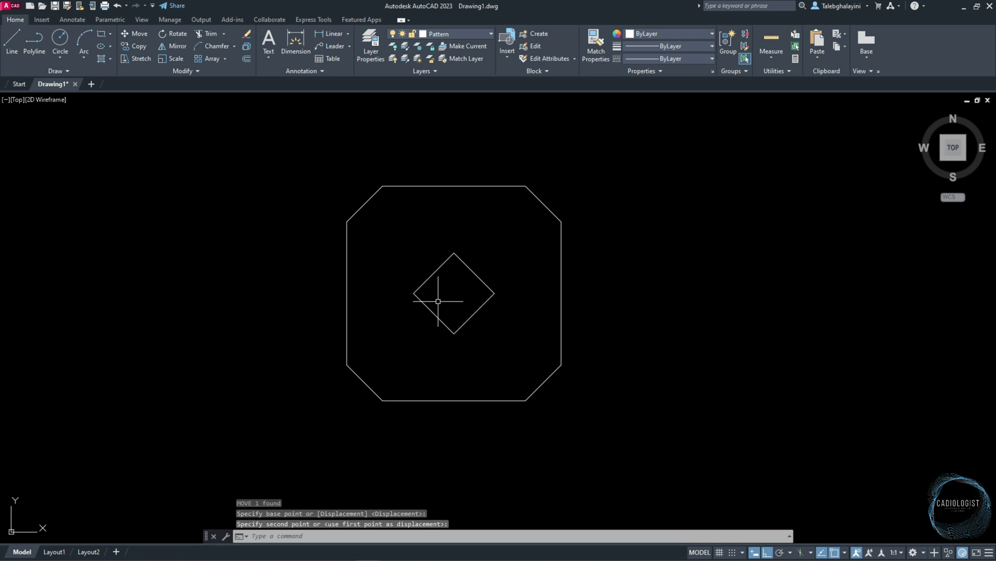
type("l")
key("Return")
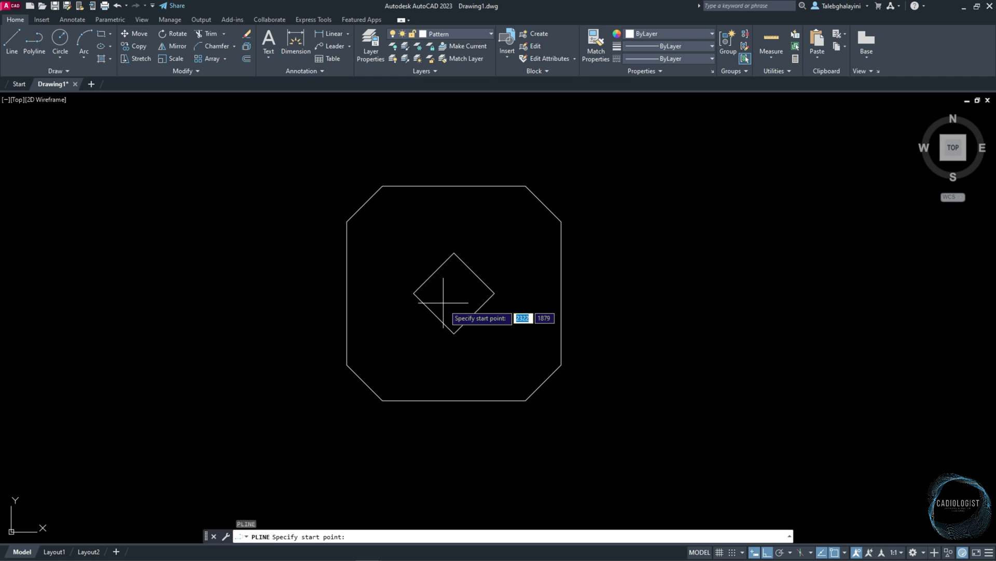
left_click(494, 293)
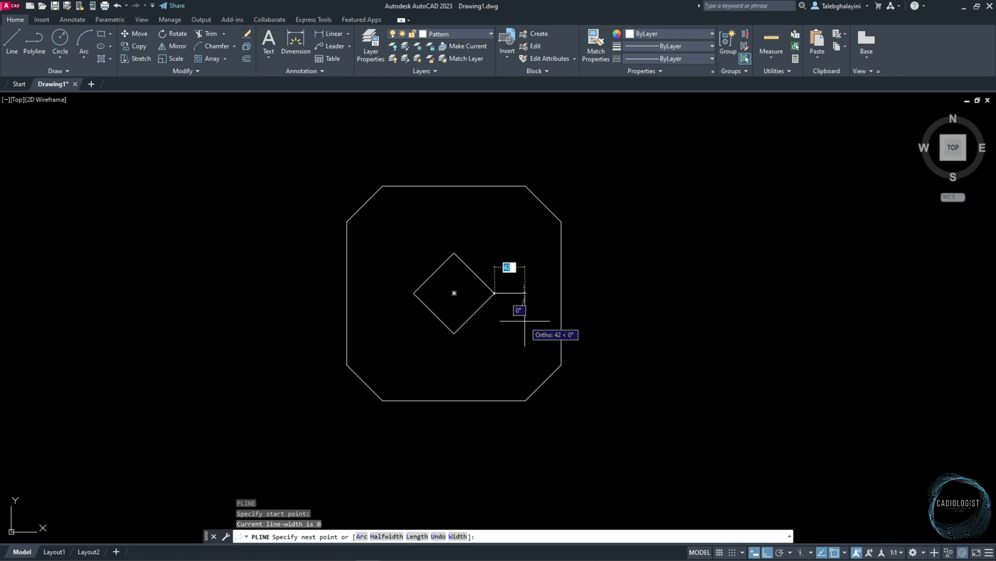
left_click(561, 293)
key("Return")
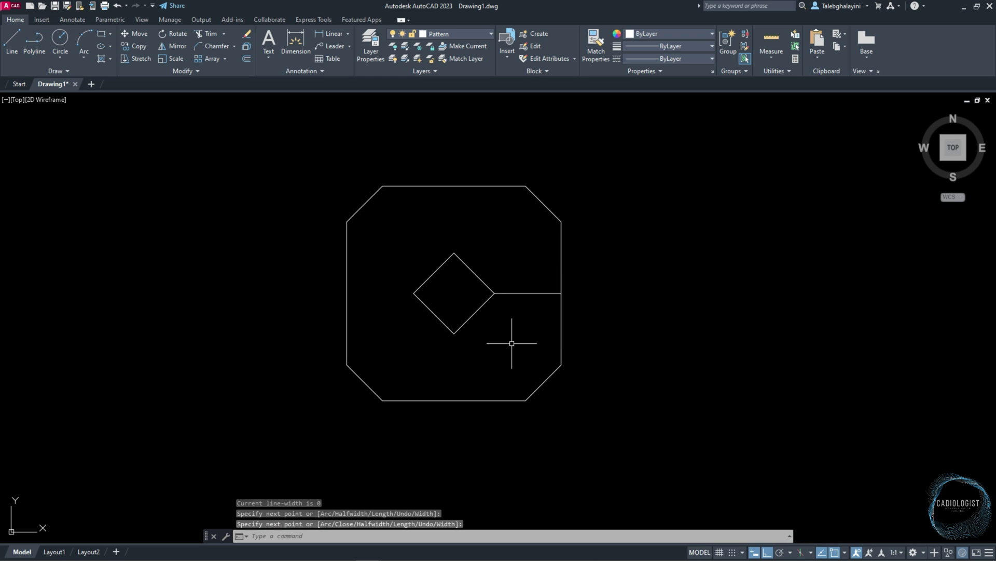
left_click(521, 294)
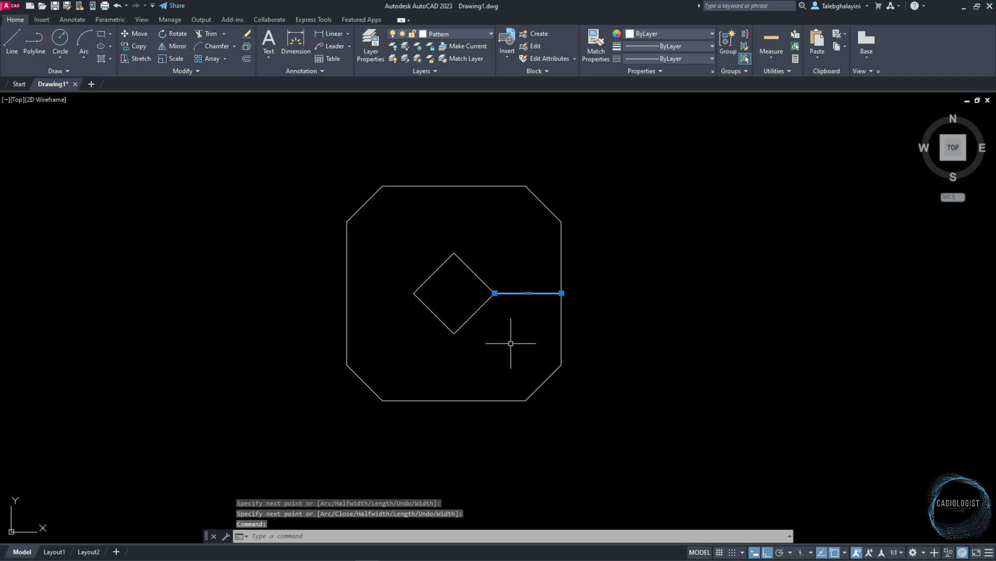
Step: Create a 4-item polar array of the line centred on the diamond's centre
left_click(225, 59)
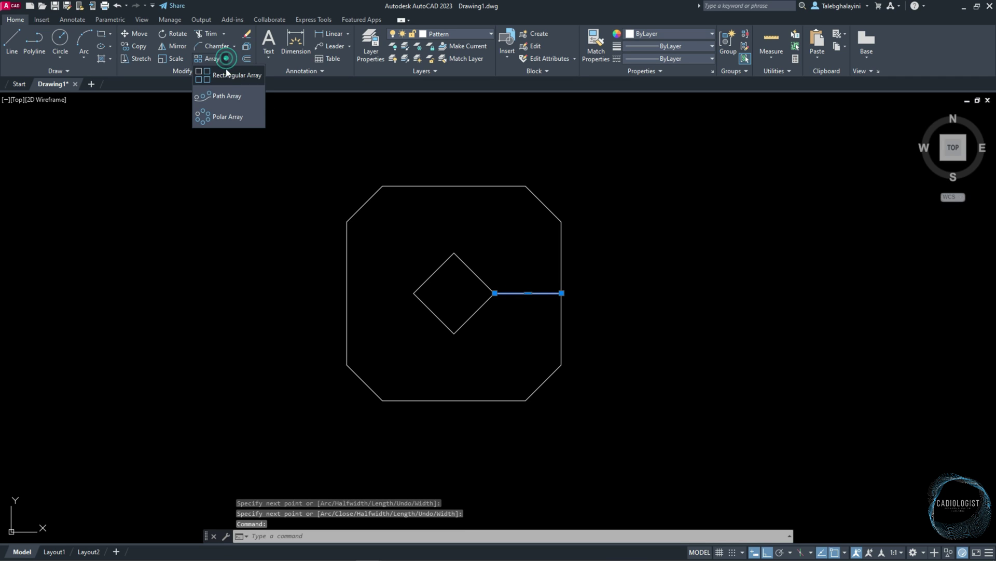
left_click(239, 118)
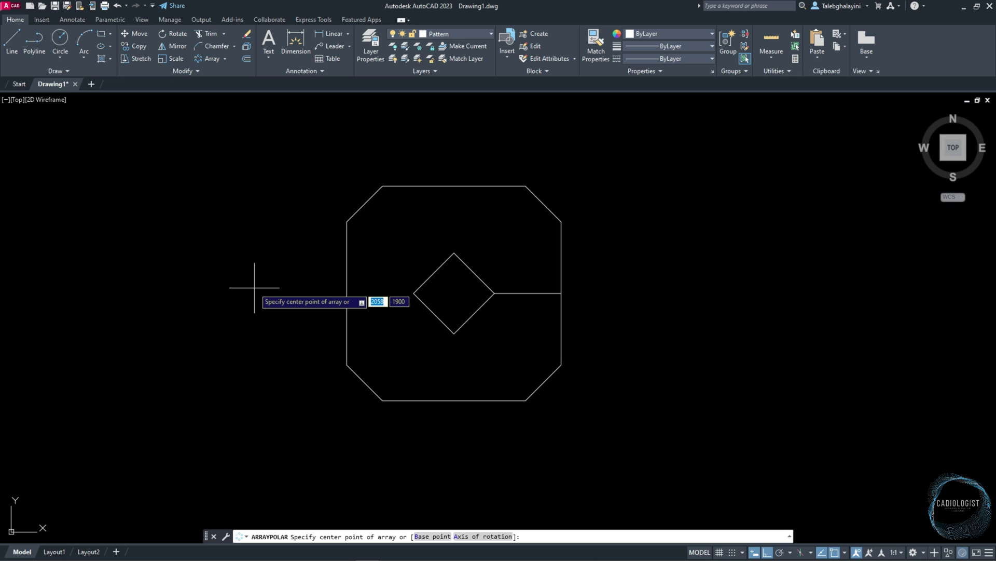
left_click(454, 293)
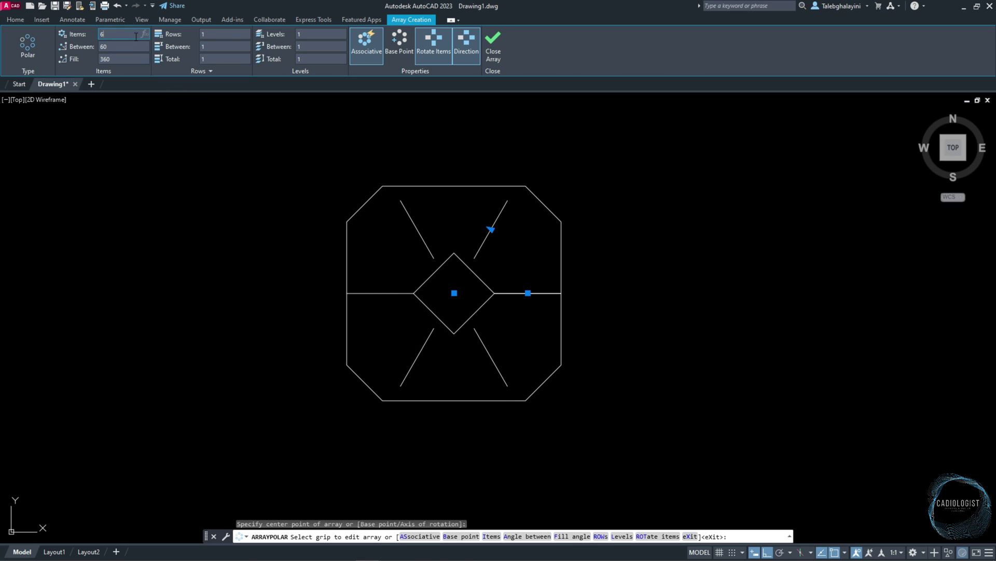
left_click(136, 36)
type("4")
key("Return")
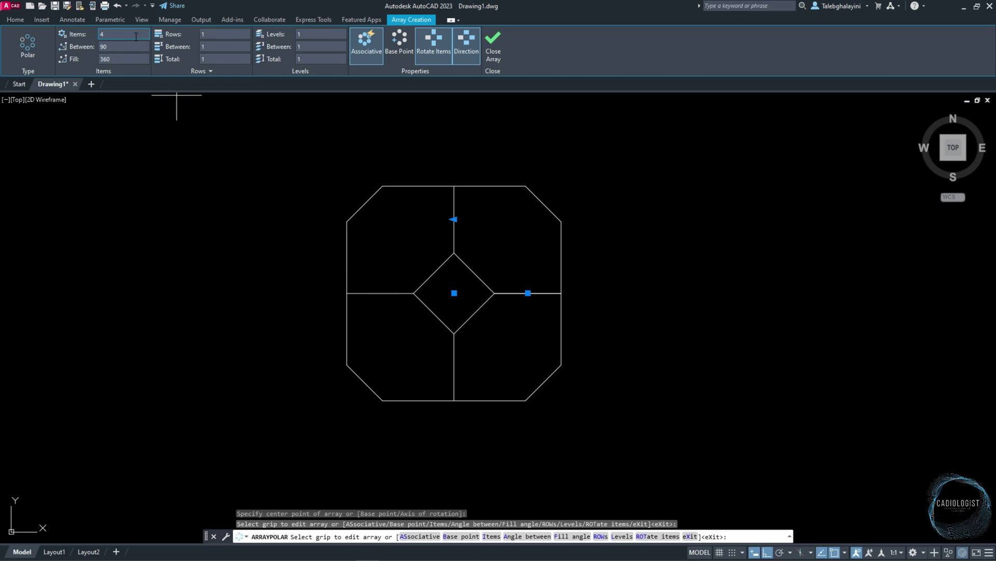
left_click(494, 53)
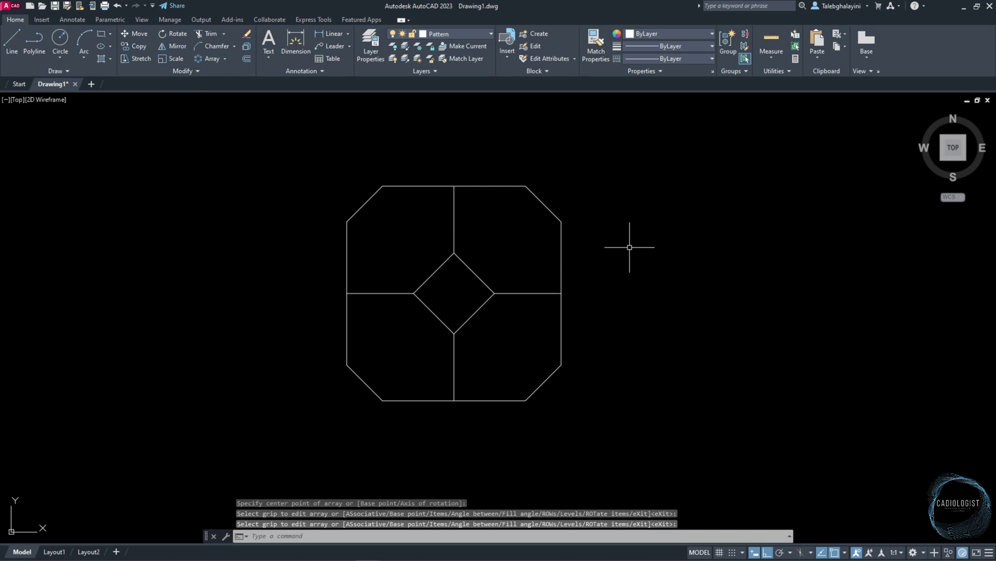
Step: Draw an 80-unit two-point circle above the octagon, starting at its top midpoint
left_click(54, 40)
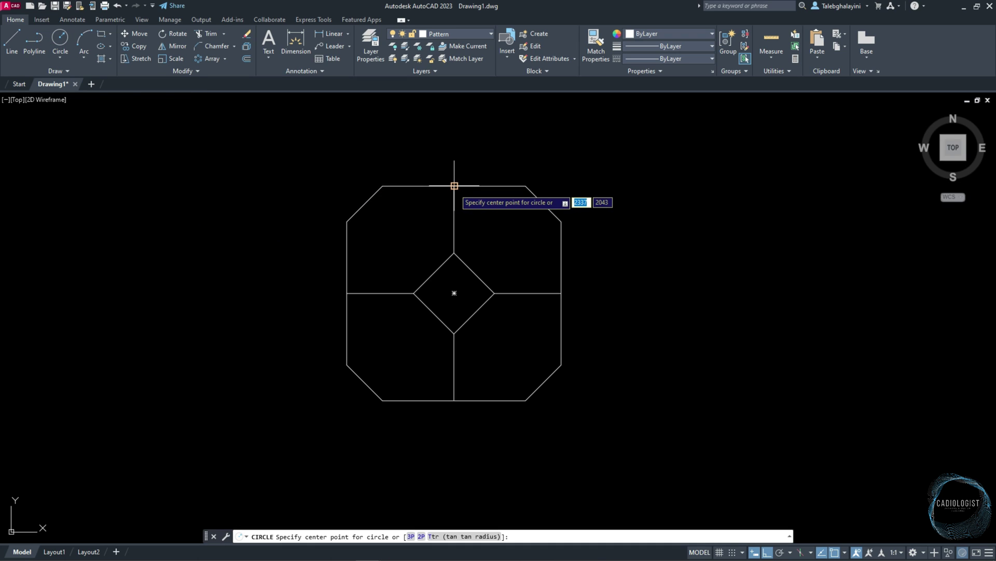
left_click(421, 536)
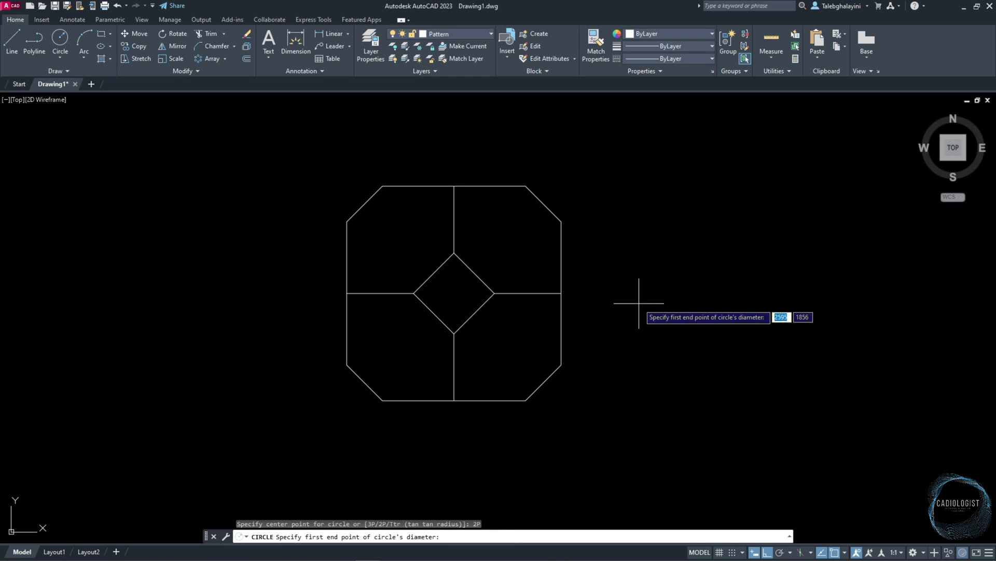
left_click(454, 186)
middle_click_drag(459, 96, 475, 179)
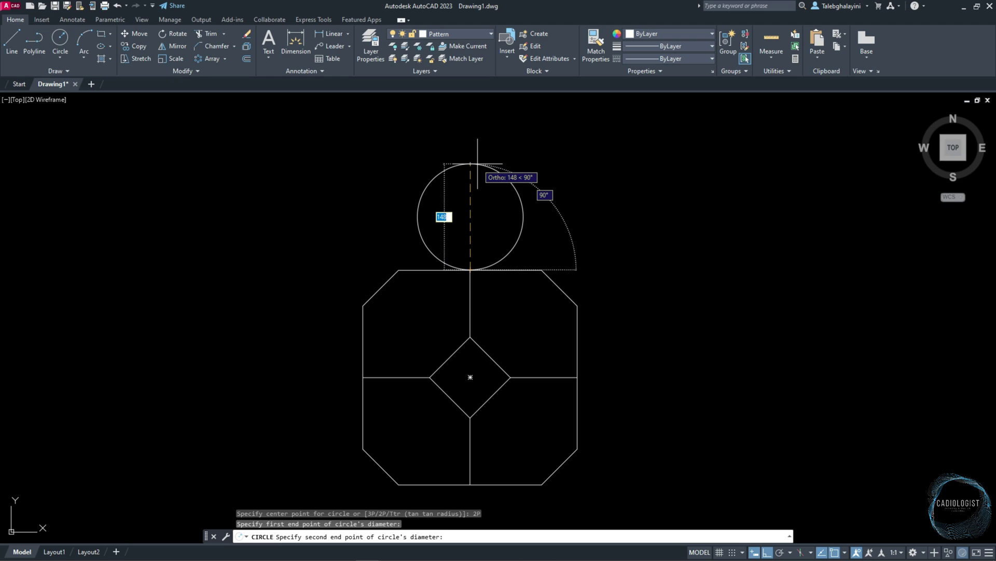
type("80")
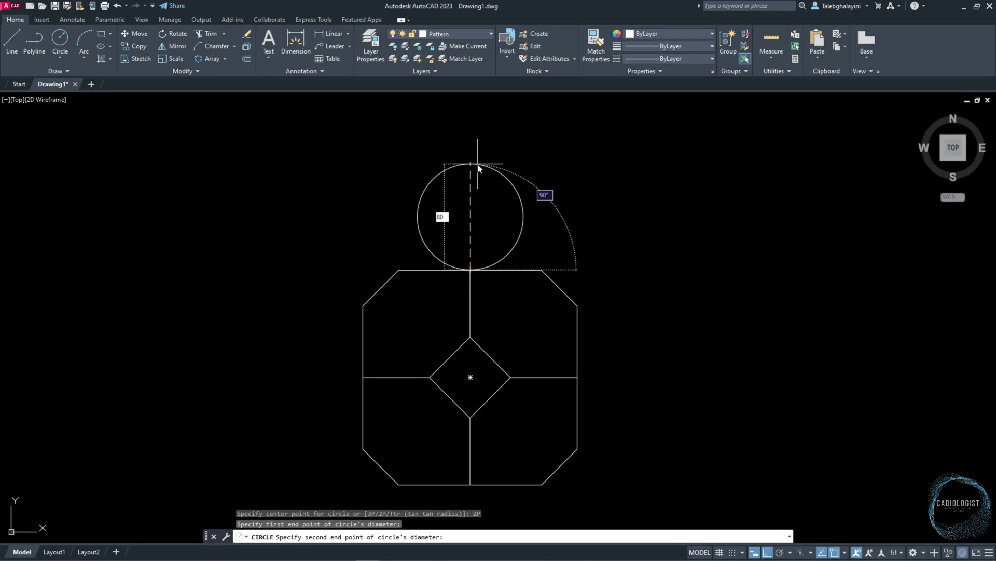
key("Return")
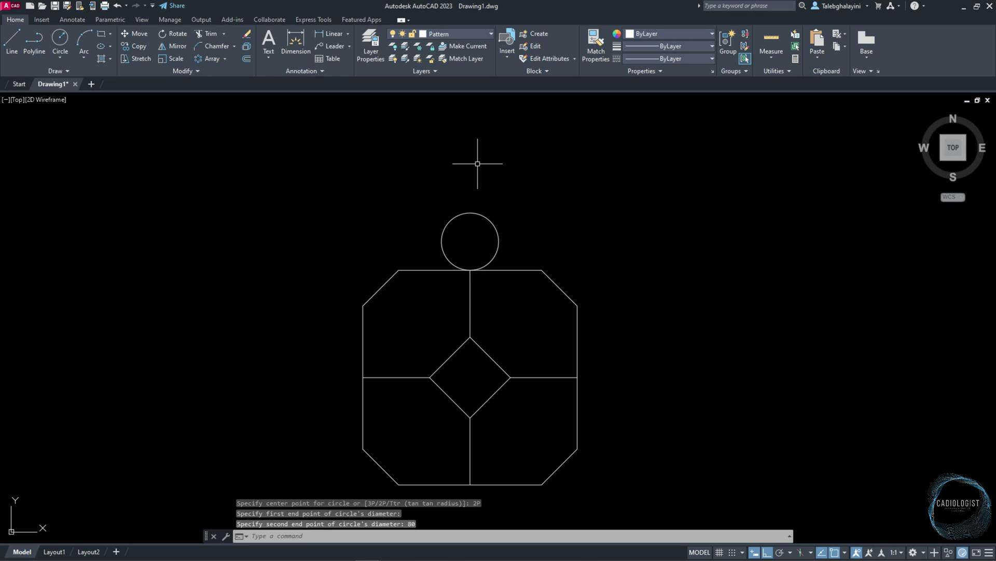
Step: Polar-array the whole tile 4 times around the circle's centre
scroll(477, 164, "down", 1)
left_click(393, 219)
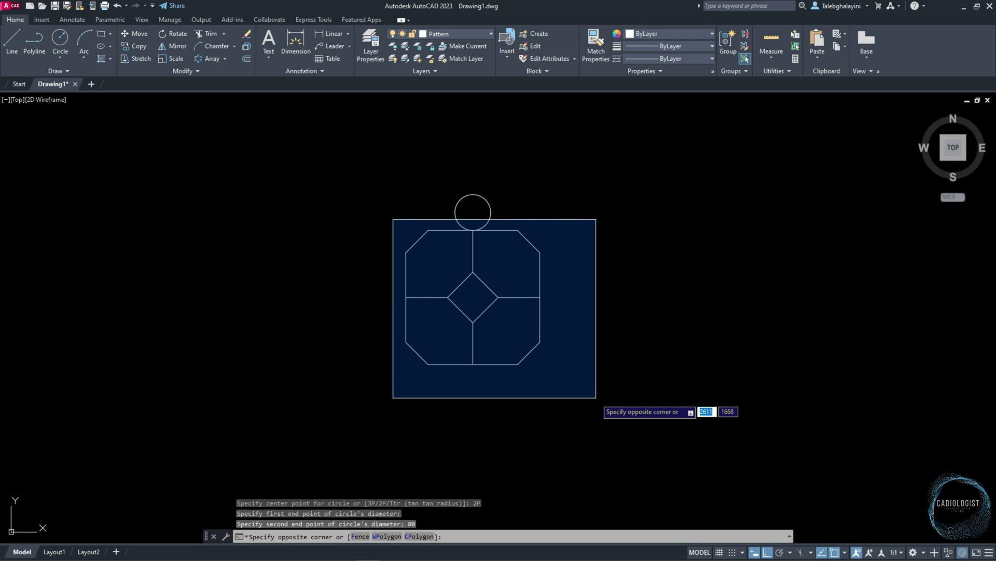
left_click(596, 398)
key("Escape")
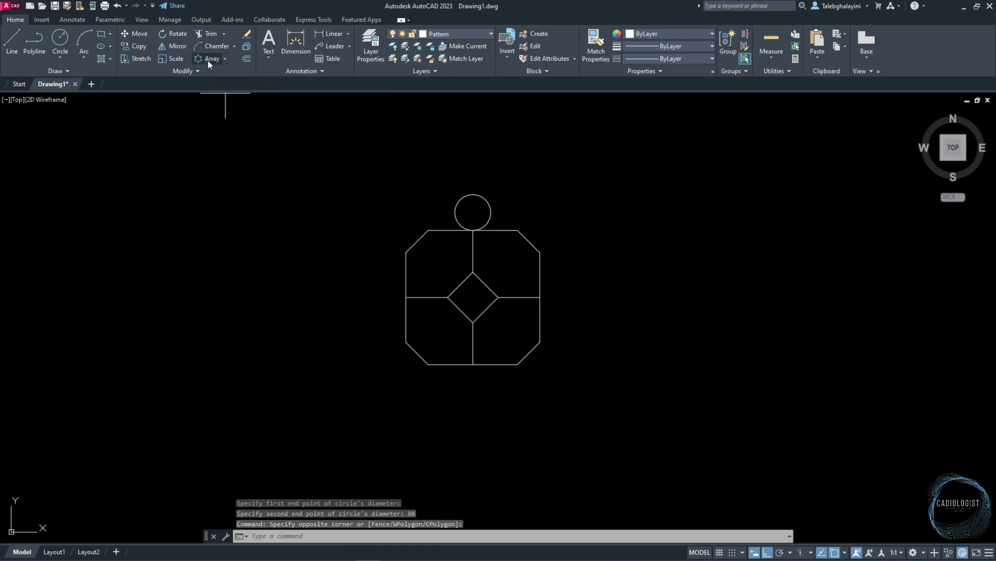
left_click(208, 60)
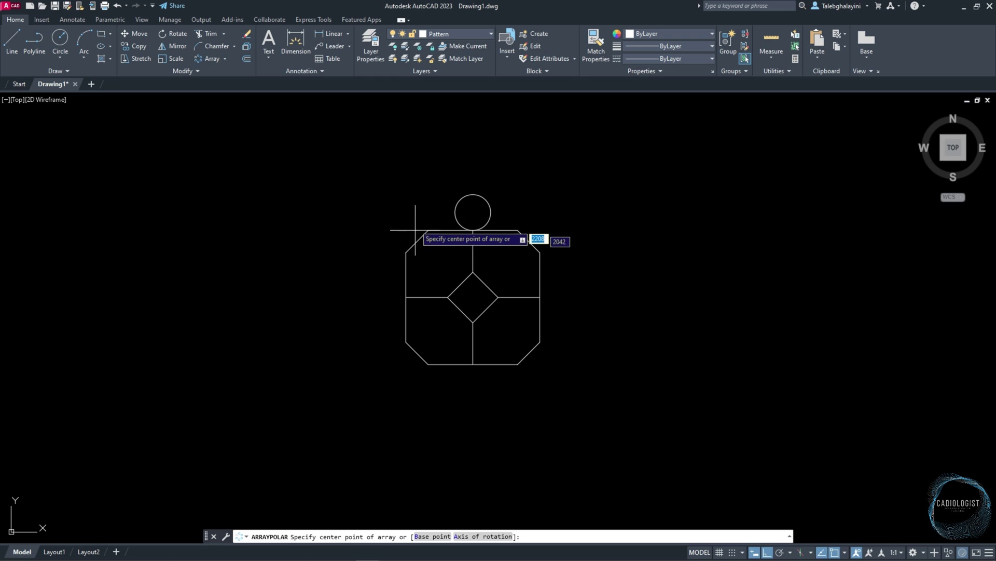
left_click(473, 212)
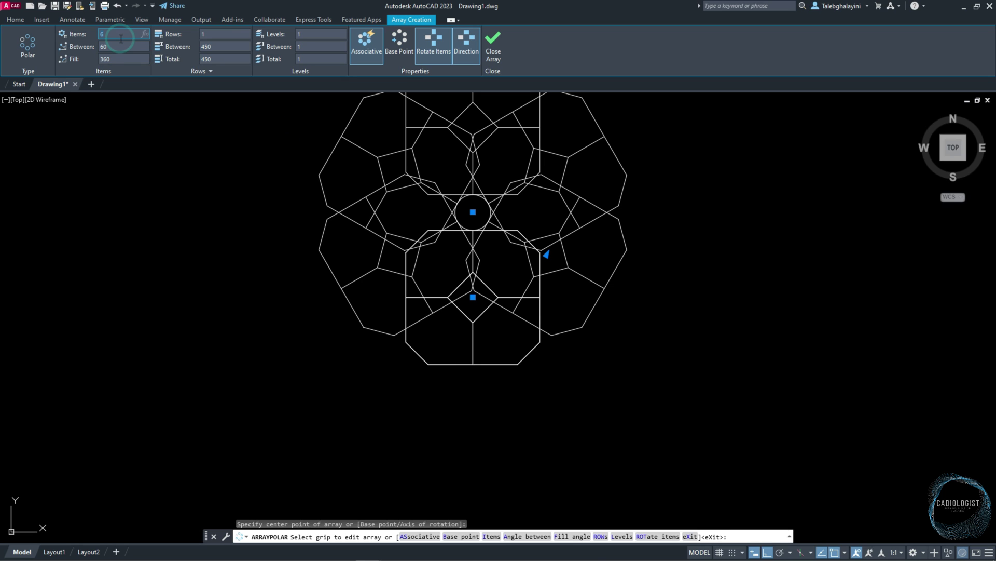
key("Return")
left_click(493, 46)
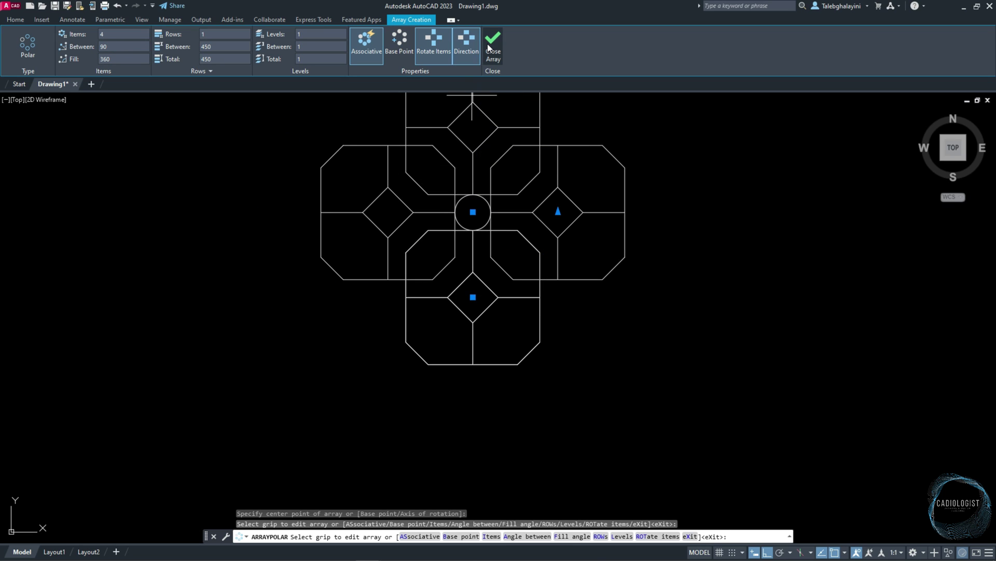
middle_click_drag(668, 155, 711, 236)
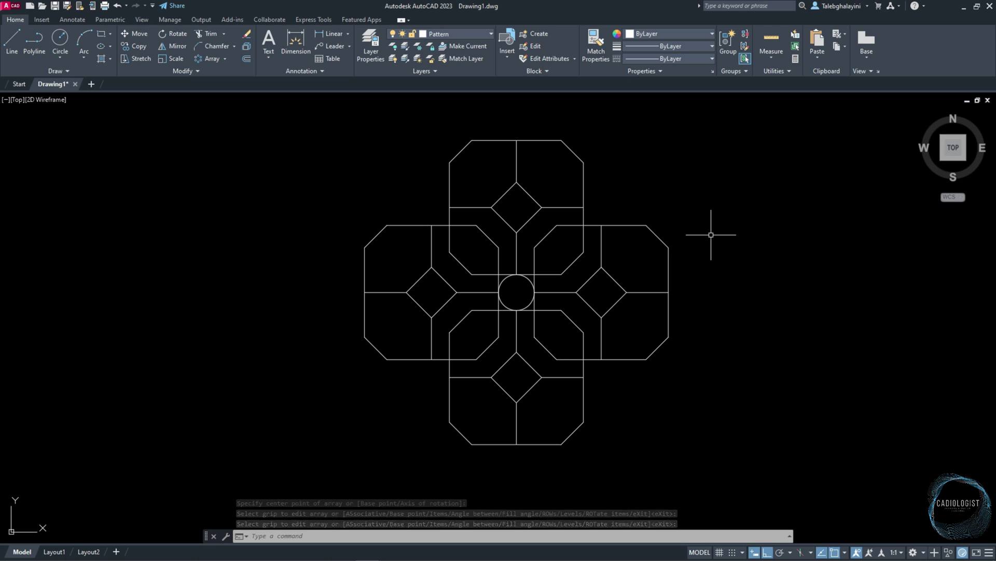
Step: Explode the polar array and delete the central circle
left_click(666, 243)
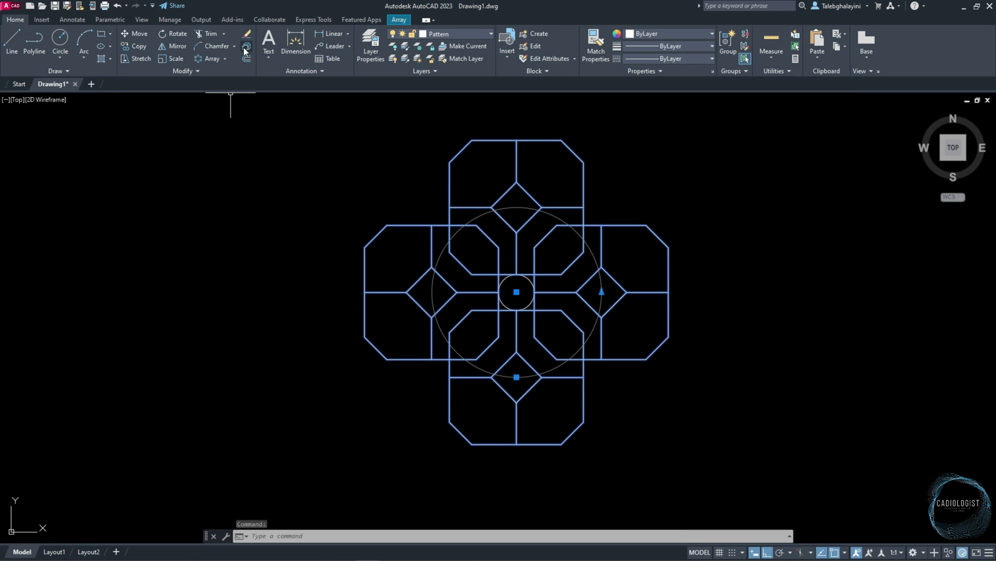
left_click(246, 47)
scroll(522, 288, "up", 4)
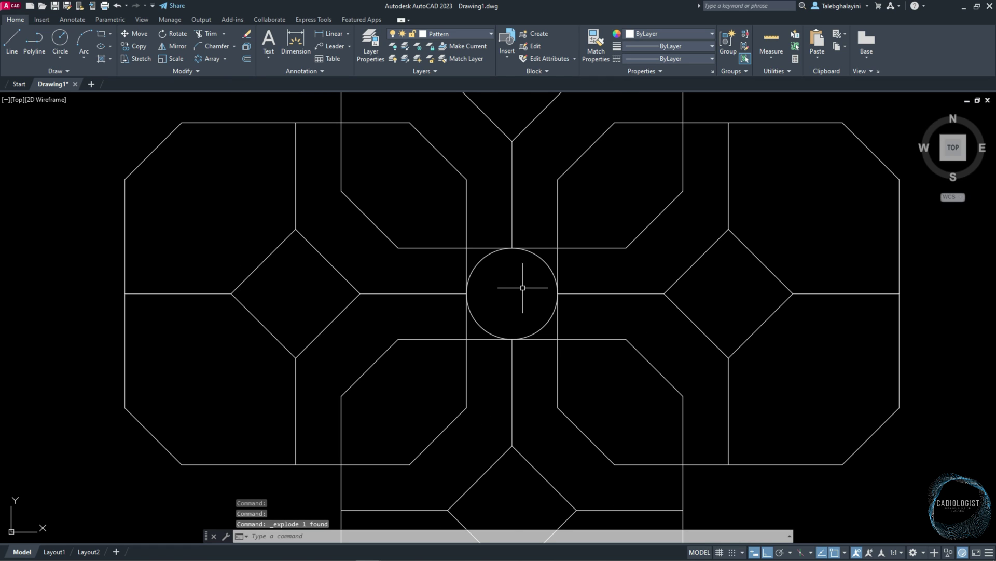
left_click(547, 263)
key("Delete")
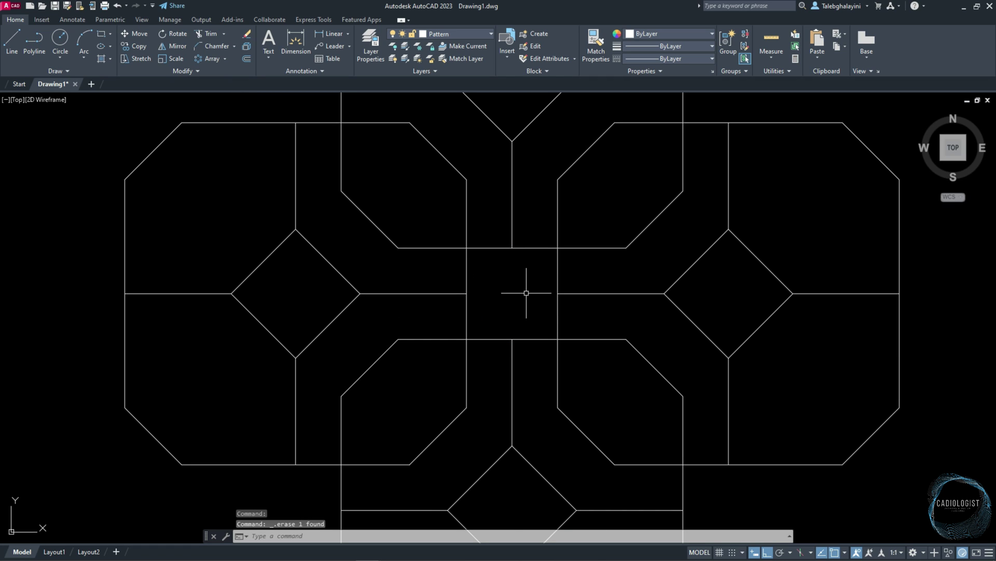
Step: Draw a square from the right diamond's centre to the lower diamond's centre
key("Return")
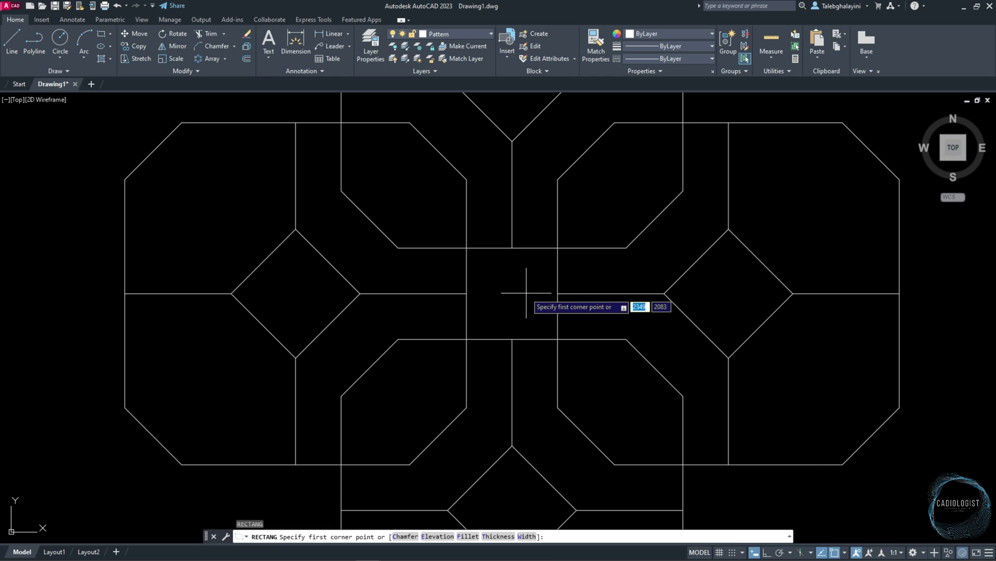
scroll(526, 293, "down", 2)
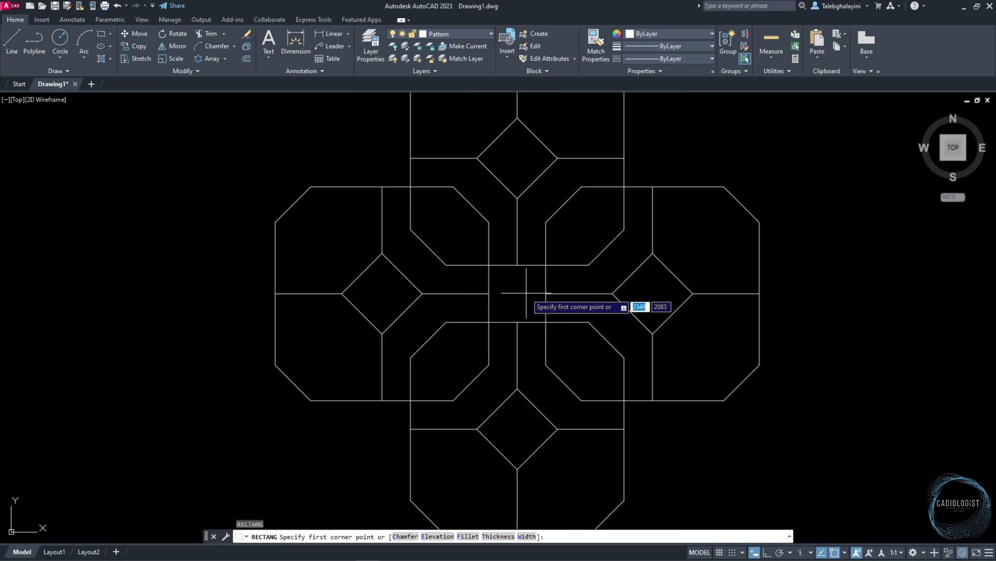
left_click(653, 293)
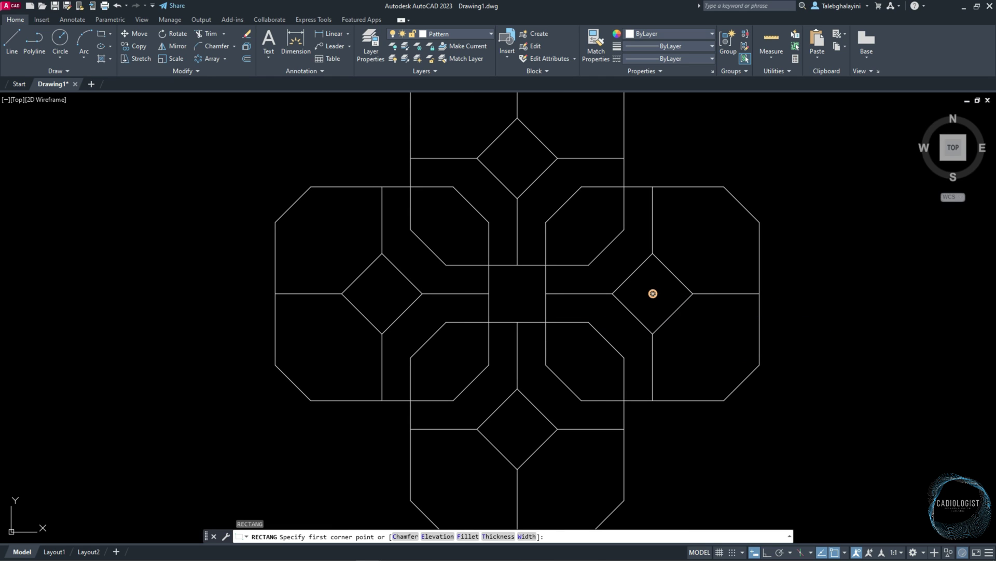
left_click(517, 429)
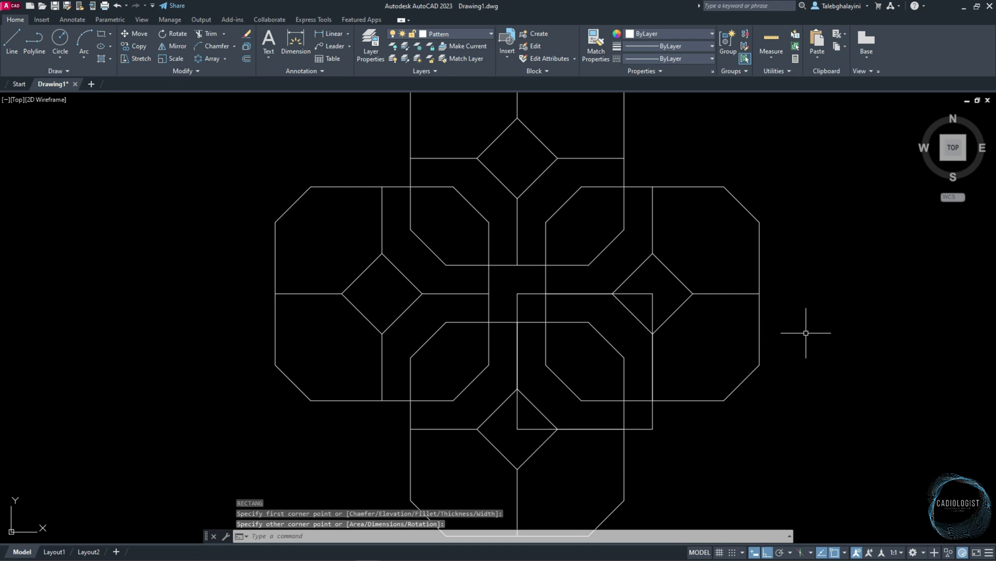
Step: Trim away the pattern lines lying outside the new square
left_click(653, 359)
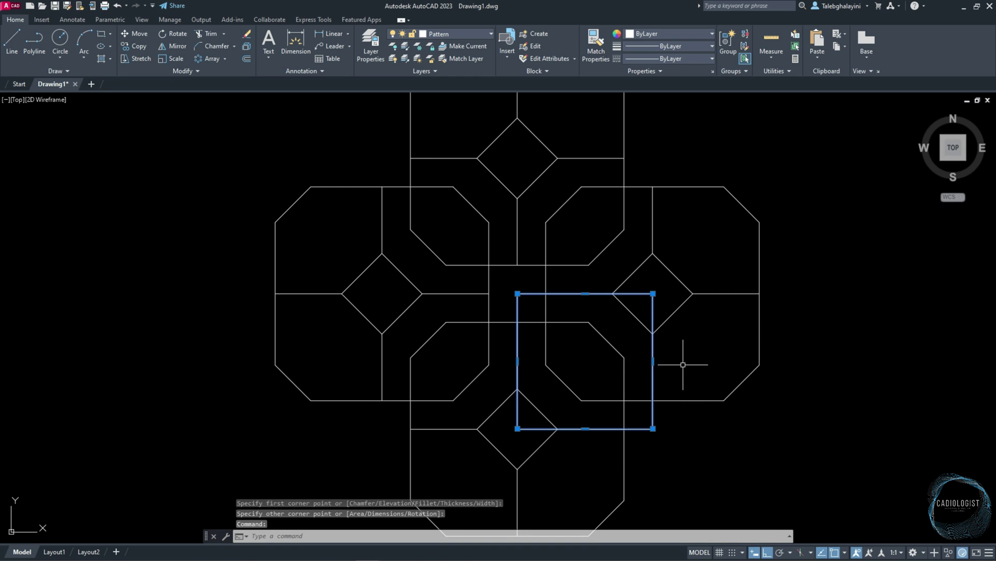
left_click(210, 35)
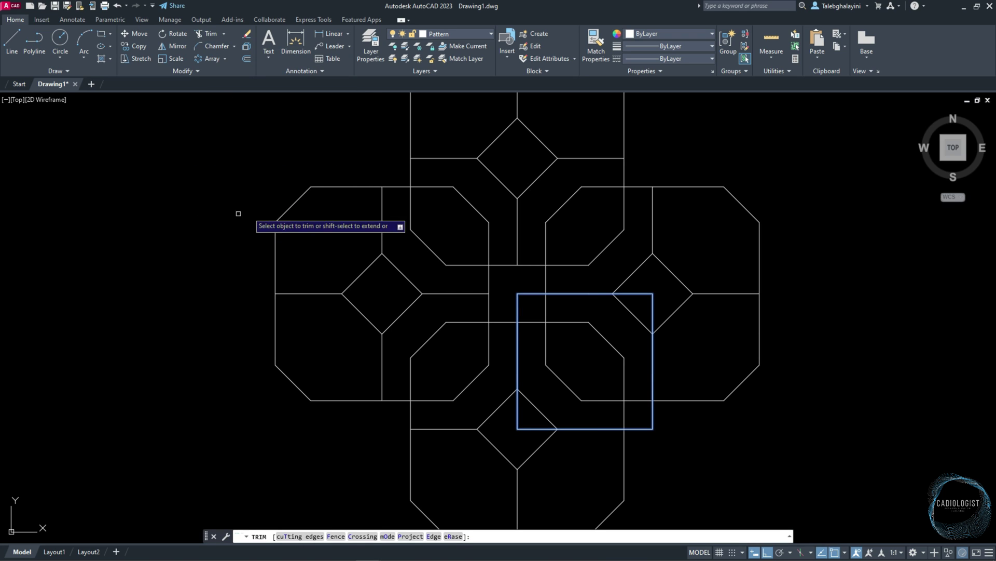
left_click(642, 282)
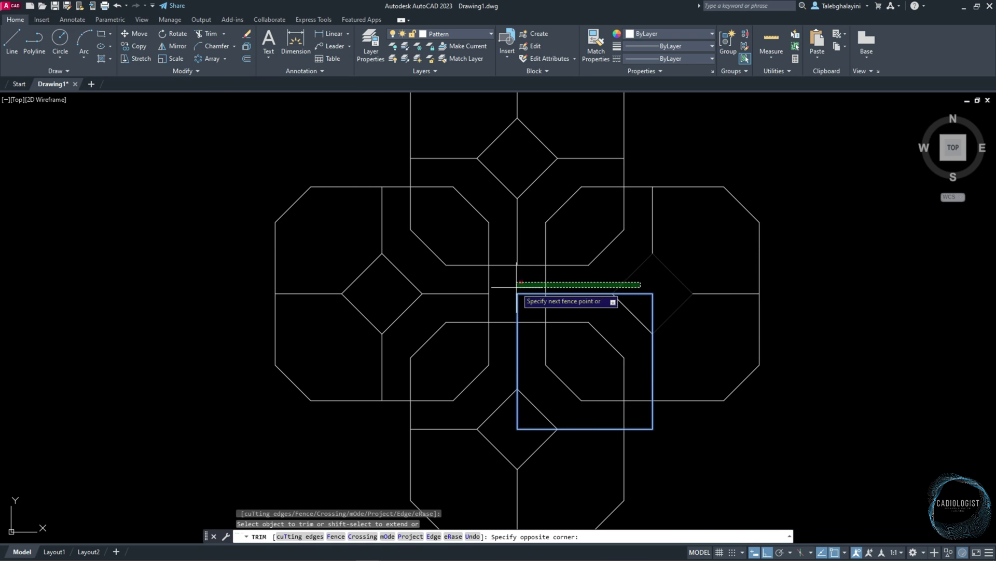
left_click(491, 286)
left_click(505, 310)
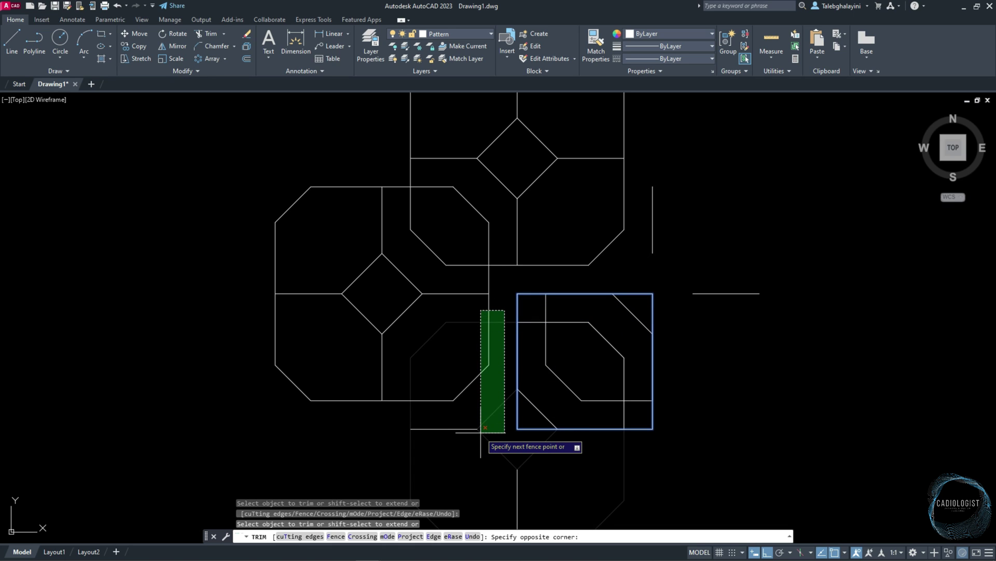
left_click(481, 433)
key("Escape")
Step: Erase all leftover pattern pieces, keeping only the square tile
scroll(550, 258, "down", 2)
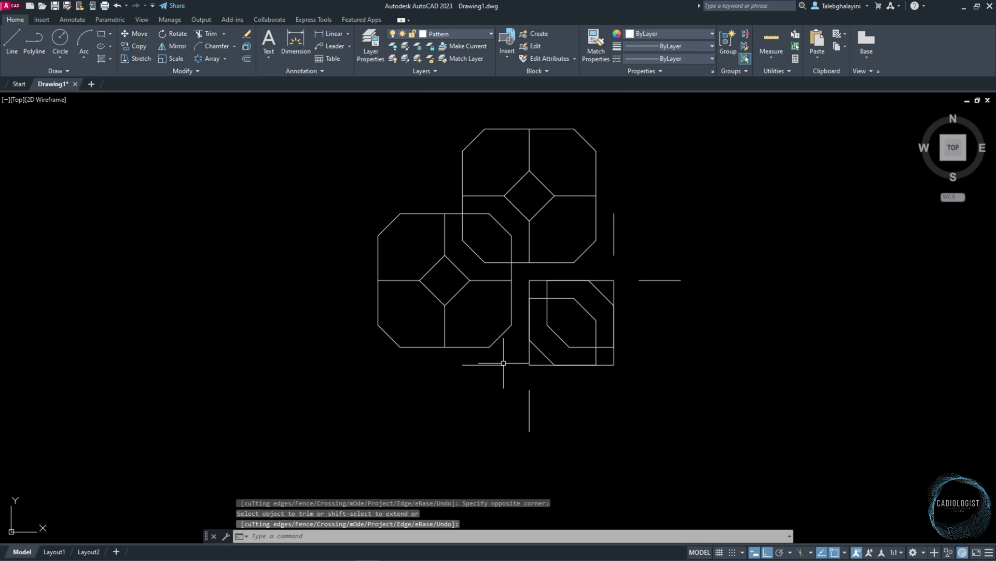
left_click(528, 401)
left_click(650, 280)
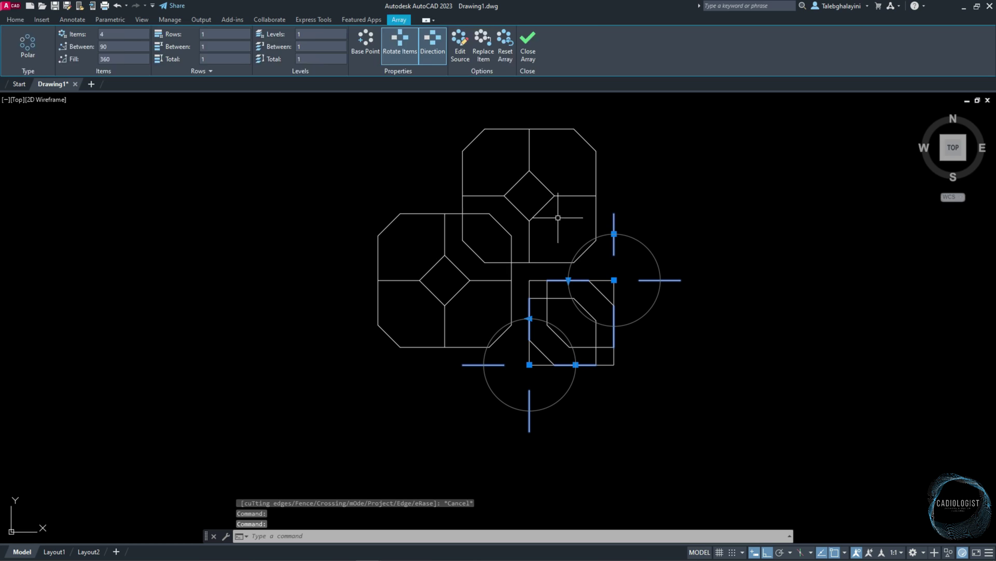
left_click(556, 175)
left_click(425, 272)
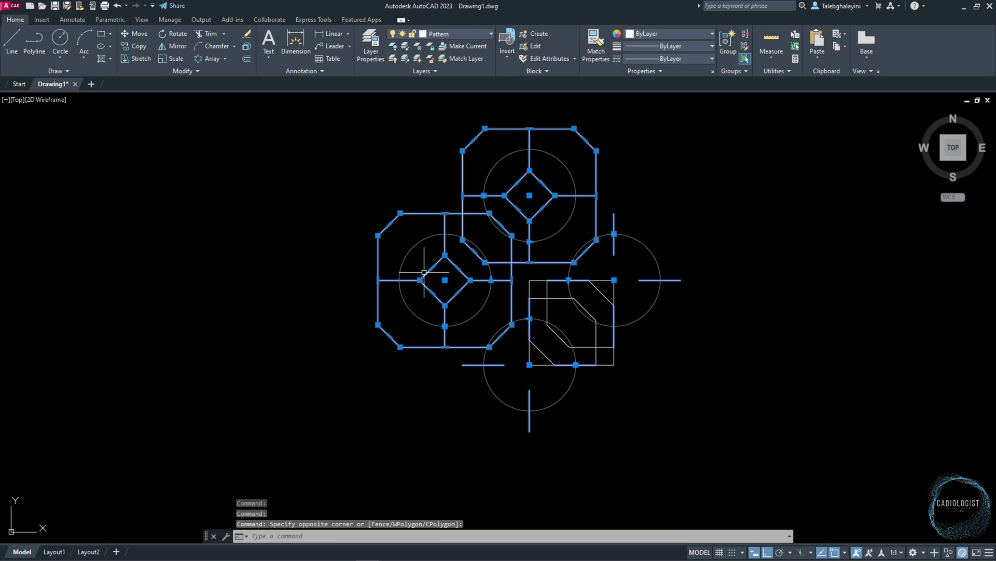
key("Delete")
scroll(593, 326, "up", 4)
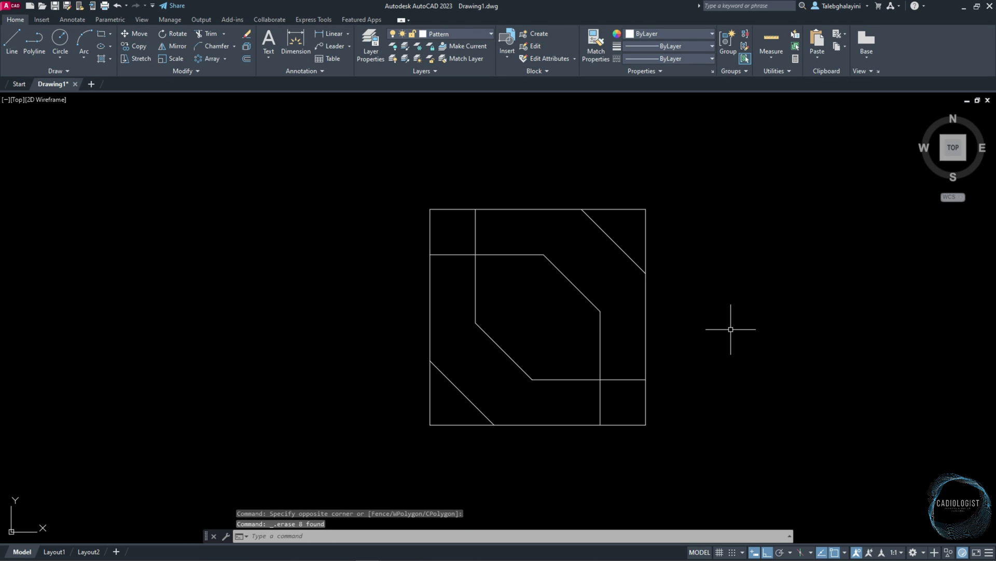
Step: Set the colour of all the tile's lines to colour 9 in the Properties palette
key("ctrl+1")
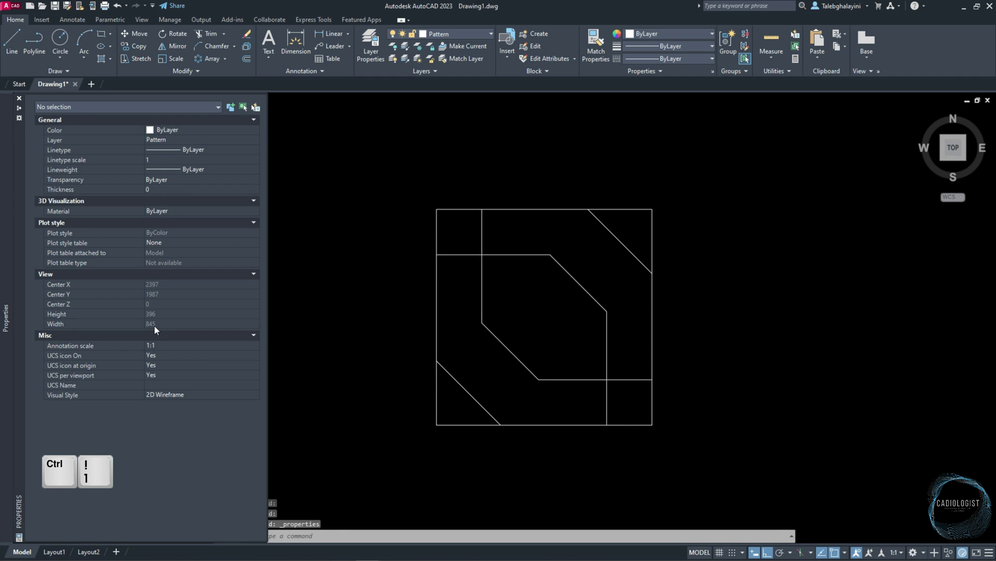
left_click(414, 185)
left_click(680, 456)
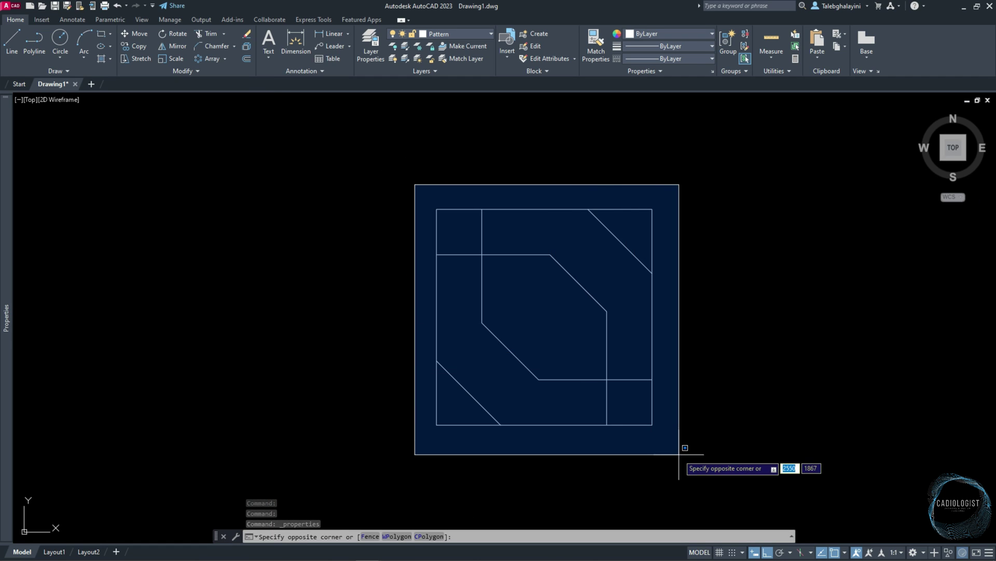
mouse_move(6, 155)
left_click(163, 130)
left_click(175, 223)
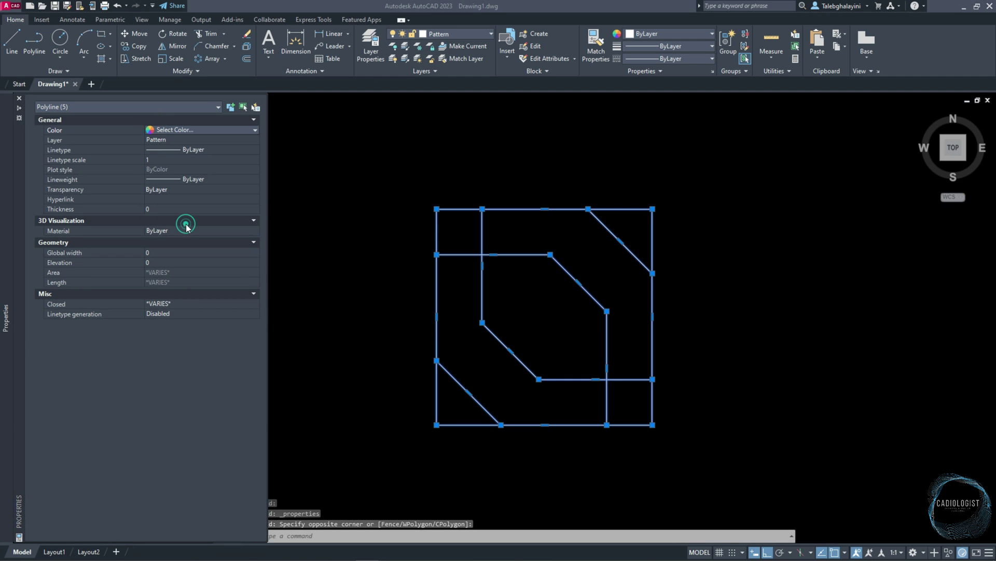
left_click(230, 356)
key("Return")
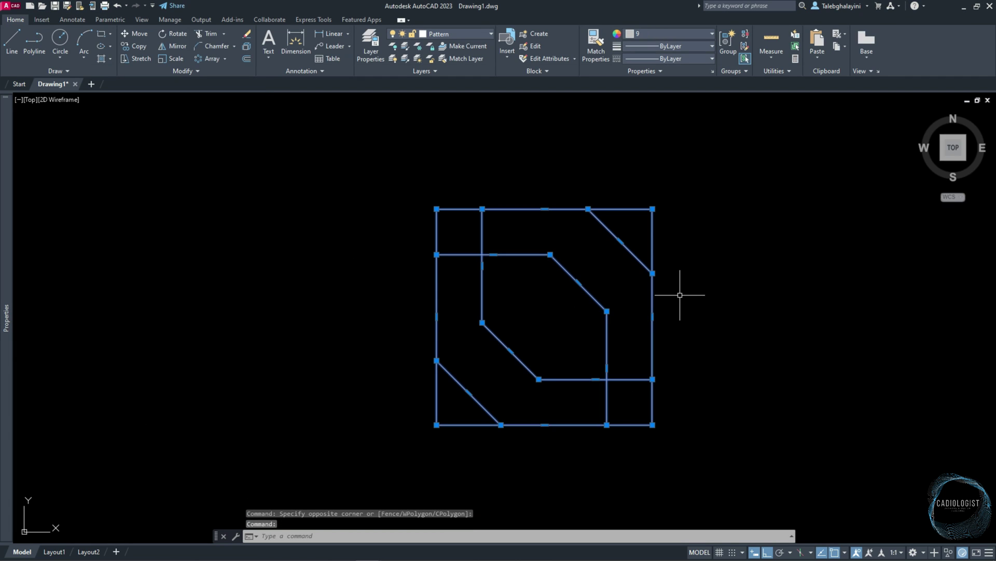
key("Escape")
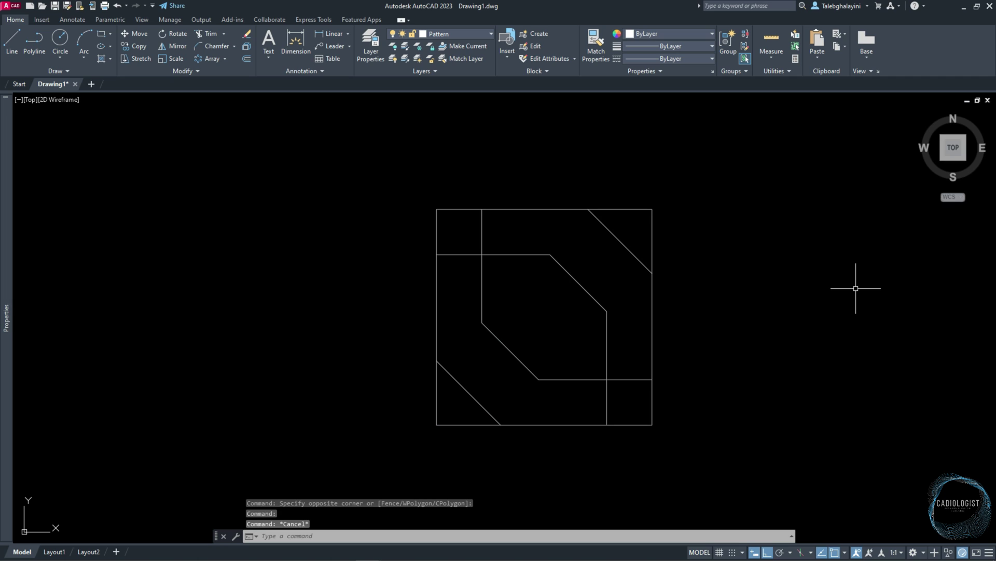
left_click(231, 19)
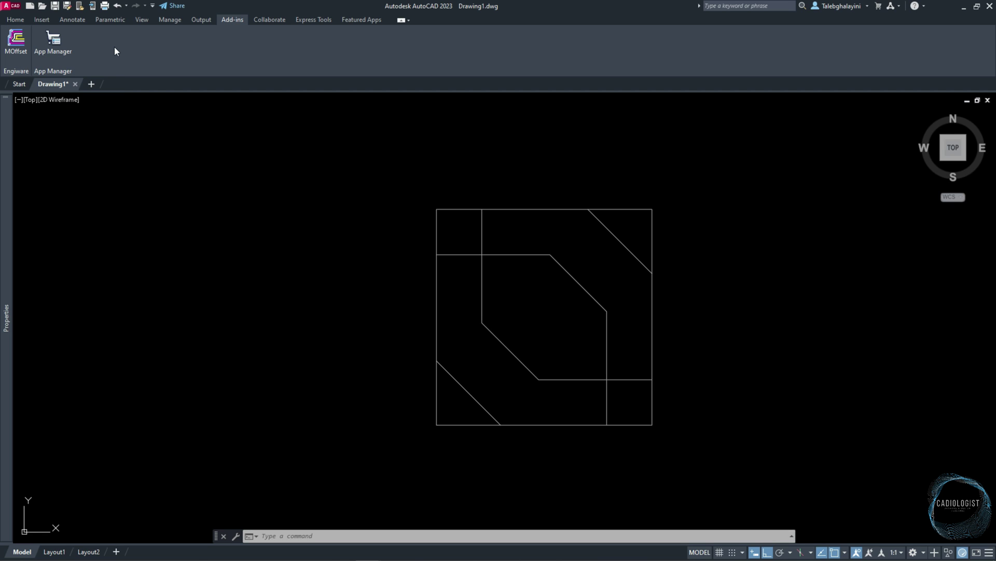
Step: Open the Autodesk App Manager to view installed apps such as Multiple Offset
left_click(59, 45)
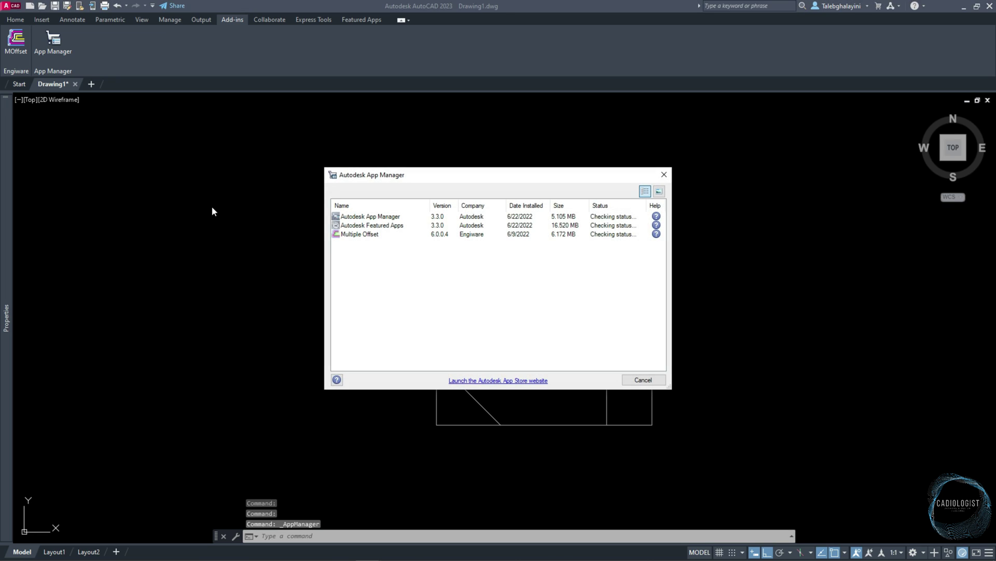
Step: Search the Autodesk App Store's AutoCAD apps for 'multiple offset'
left_click(453, 382)
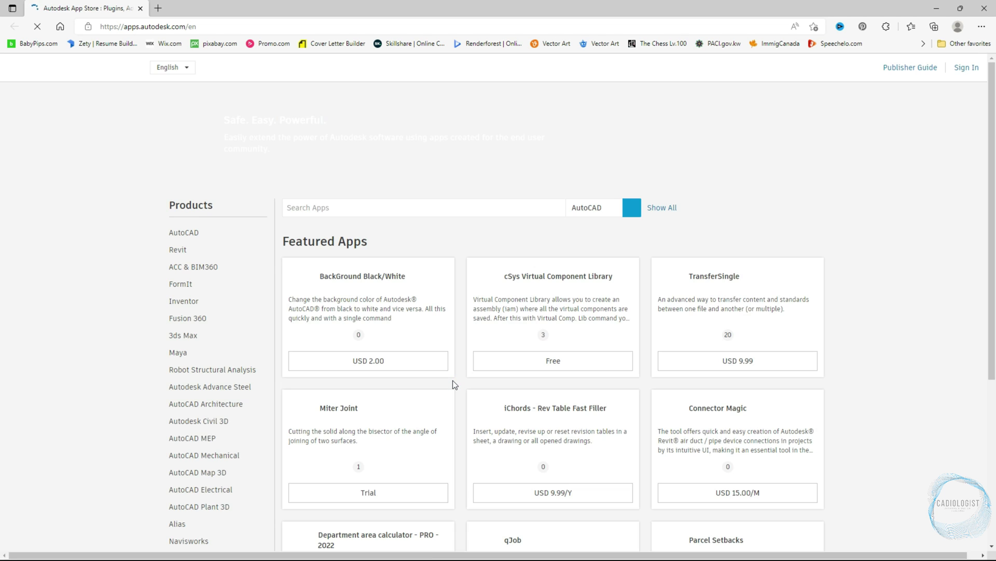
left_click(191, 235)
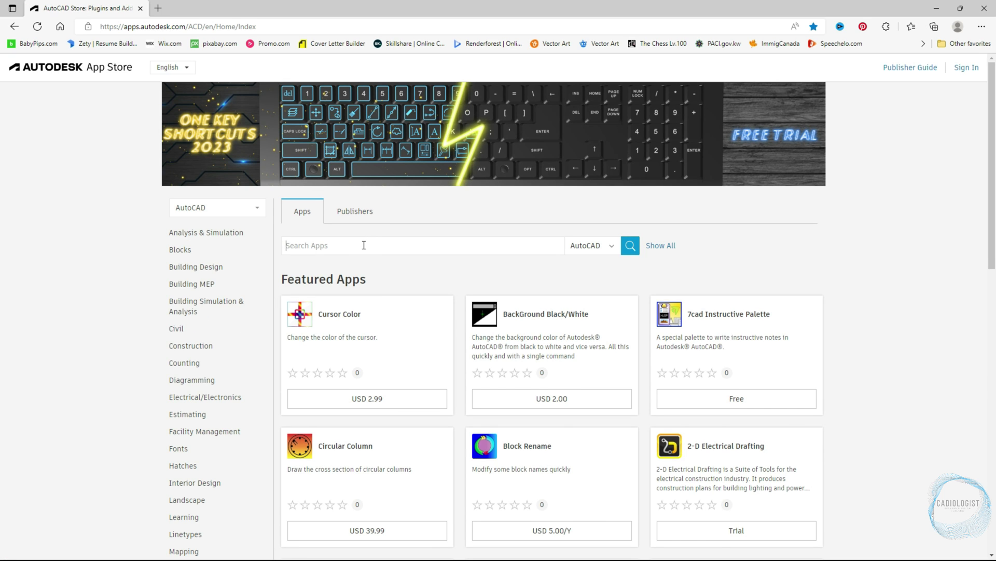
left_click(364, 245)
type("multiple")
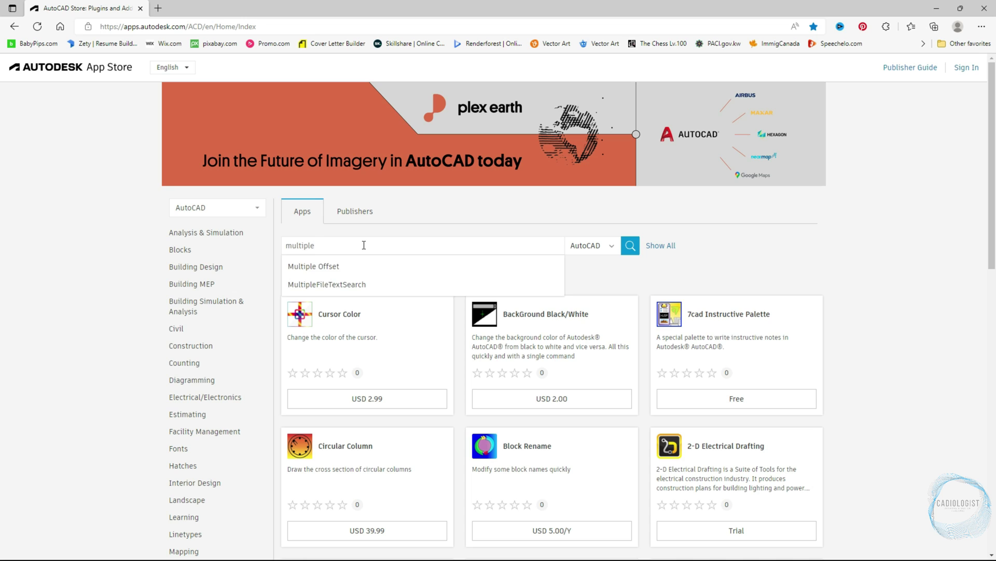
type(" offset")
left_click(357, 267)
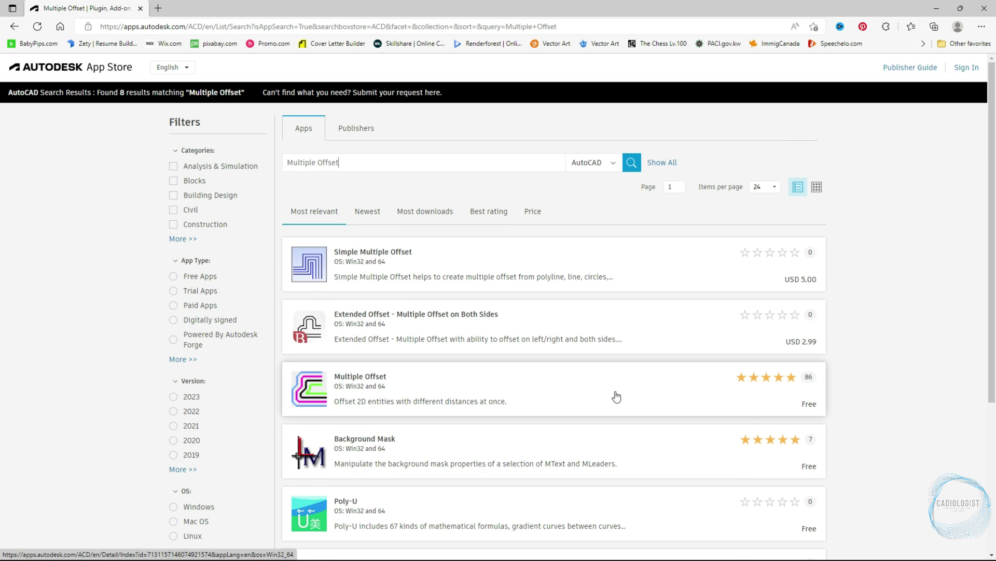
Step: Download the Multiple Offset plug-in, close App Manager, and launch the Multiple Offset tool
left_click(616, 393)
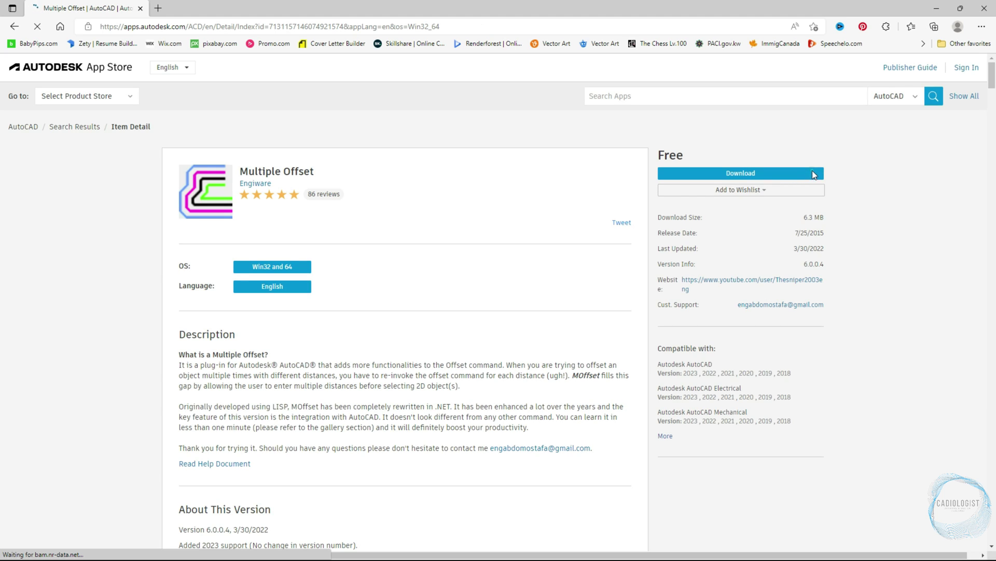
left_click(813, 173)
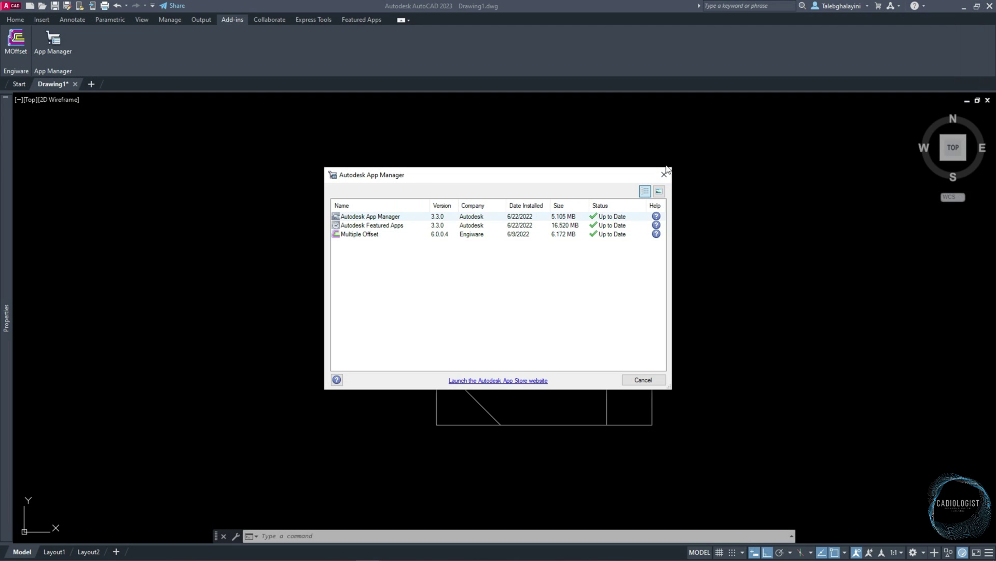
left_click(667, 173)
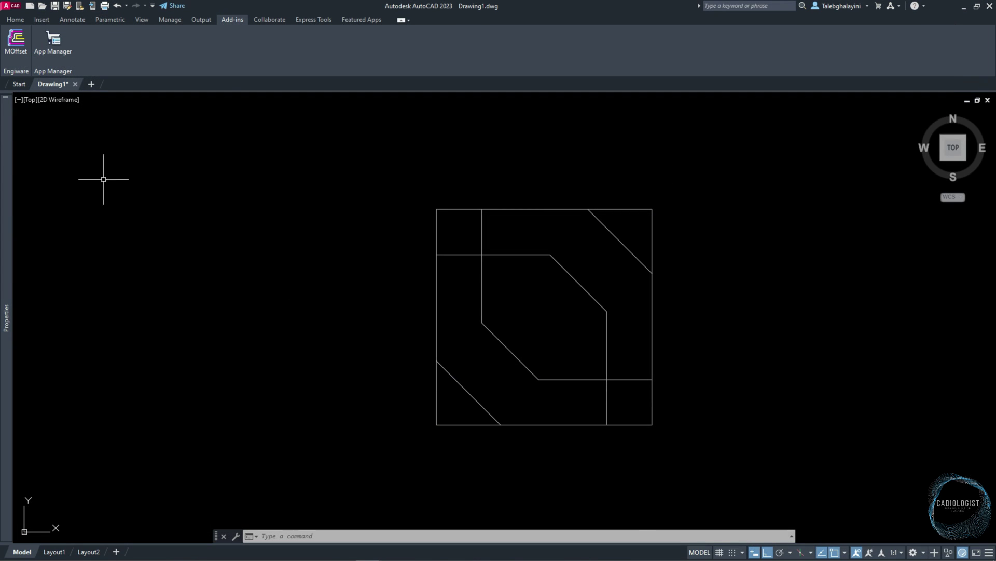
left_click(15, 39)
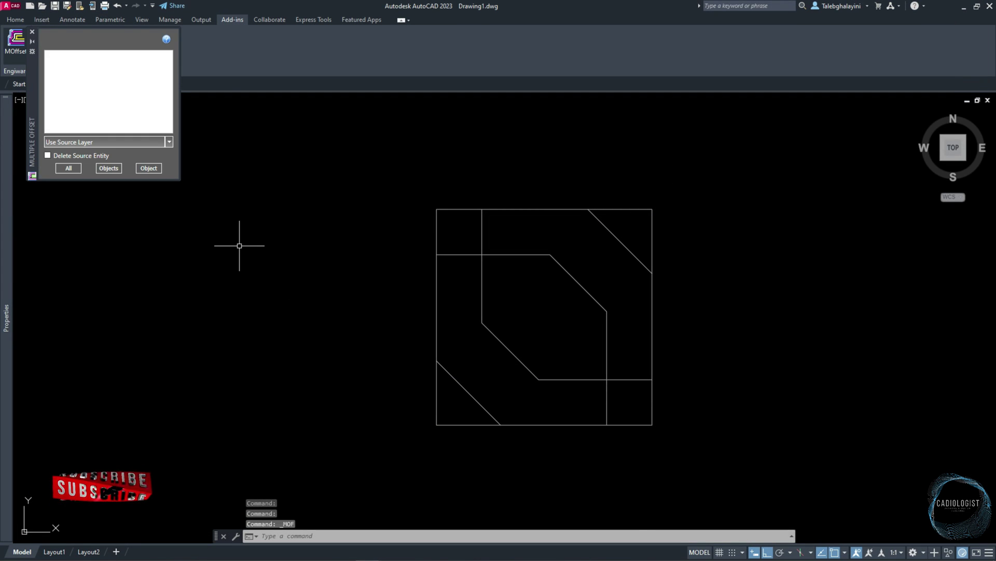
Step: Offset all five tile lines at distances 5 and -5 with the MOffset add-in, then close it
left_click(82, 86)
type("5")
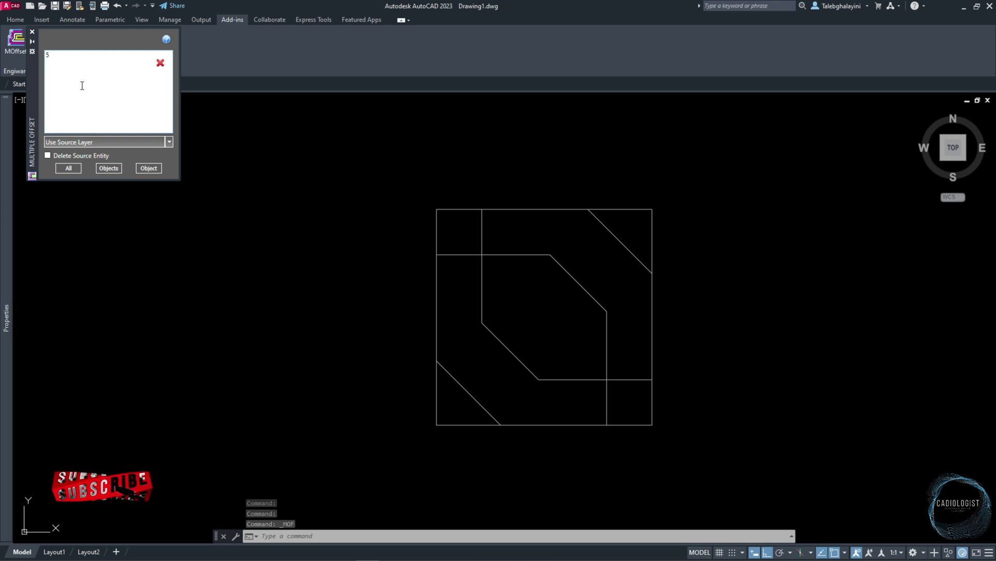
key("Return")
type("-5")
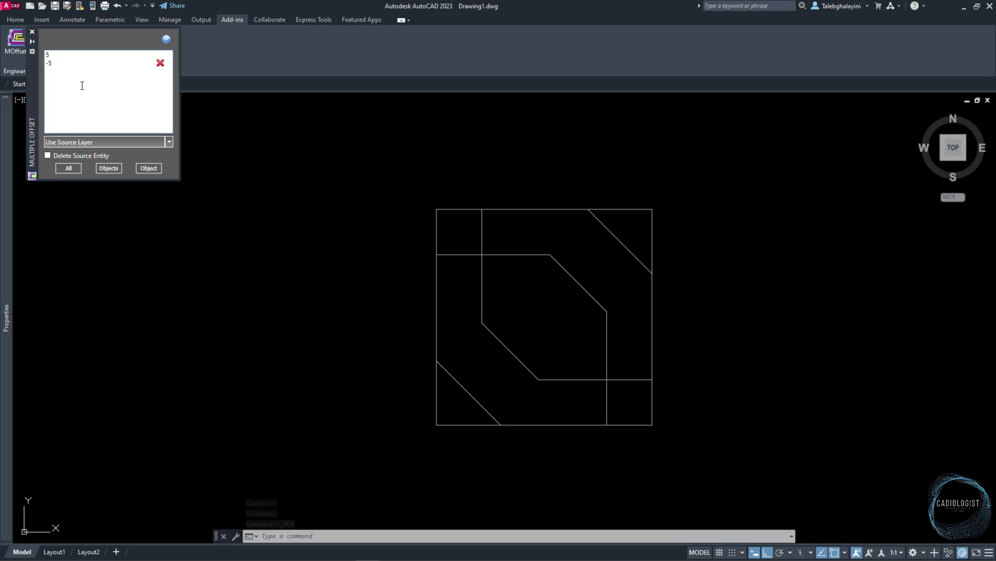
left_click(108, 168)
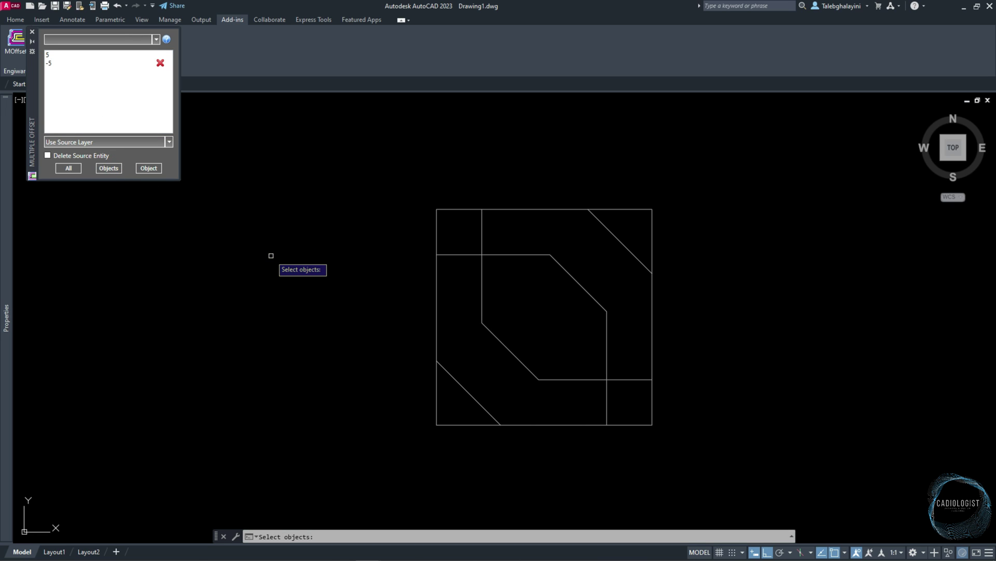
left_click(430, 186)
left_click(710, 449)
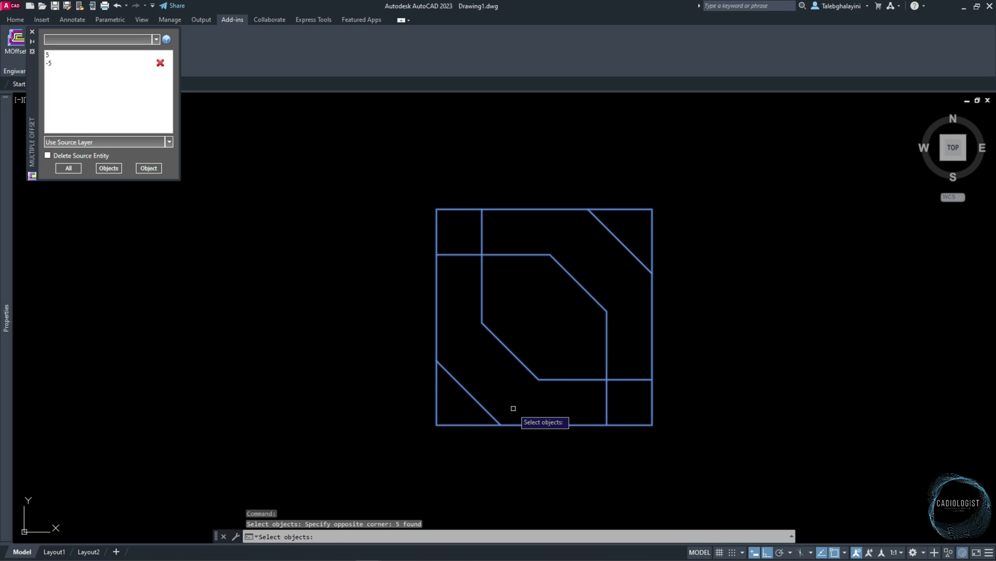
key("space")
right_click(708, 447)
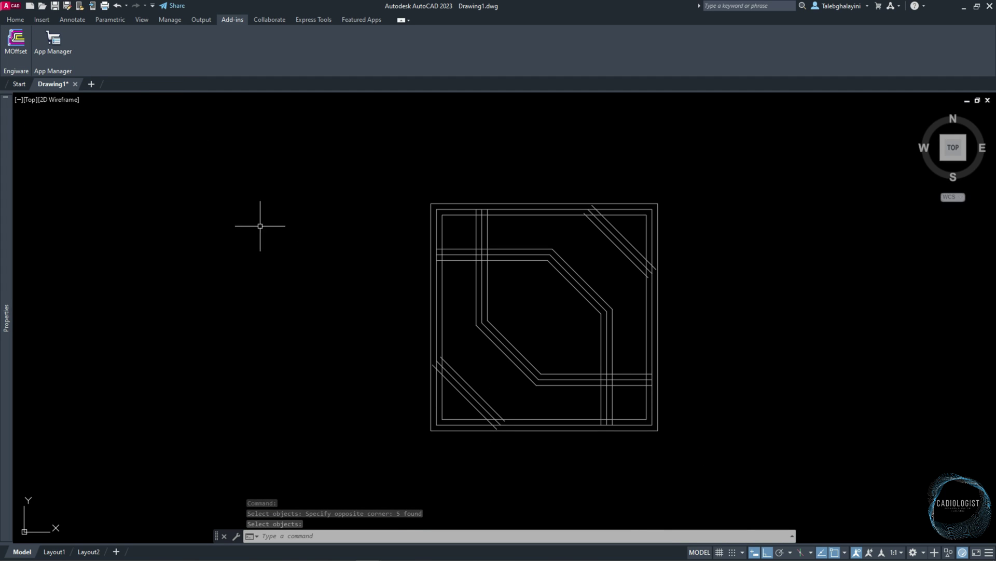
left_click(15, 19)
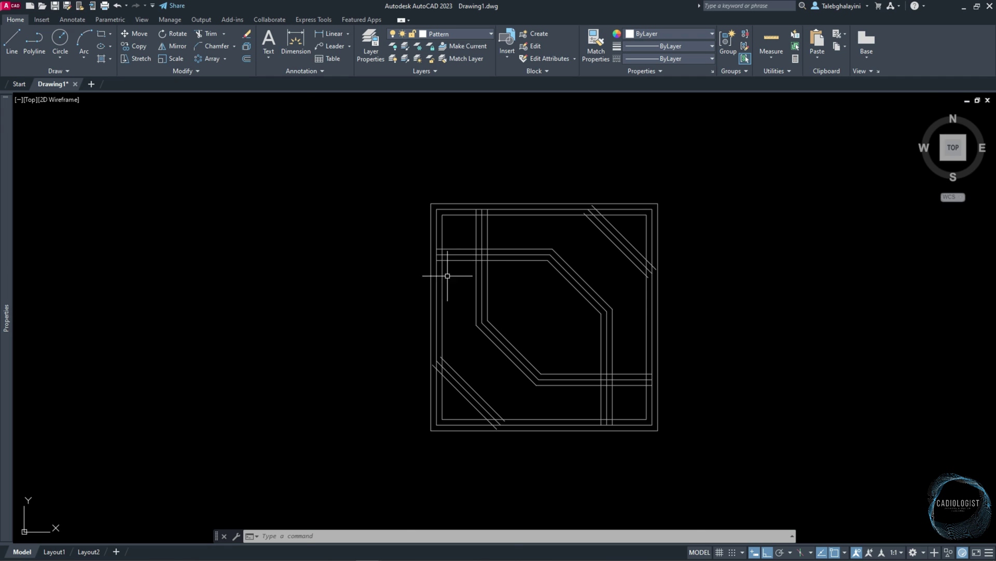
Step: Select the inner bent centre line and both diagonal lines, then erase them
scroll(474, 254, "up", 6)
left_click(511, 267)
scroll(510, 267, "down", 2)
left_click(855, 224)
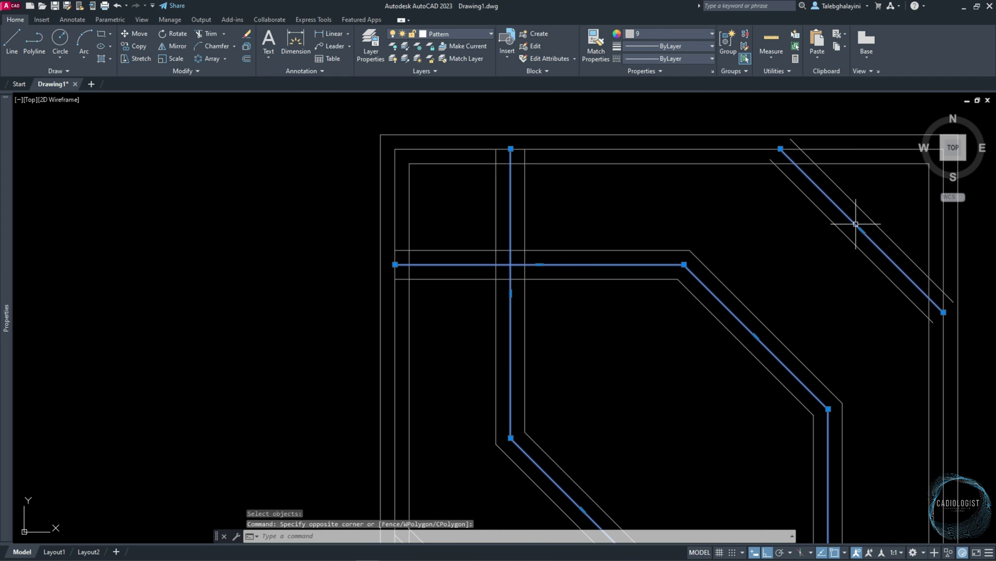
scroll(756, 478, "down", 3)
scroll(643, 373, "up", 2)
left_click(642, 377)
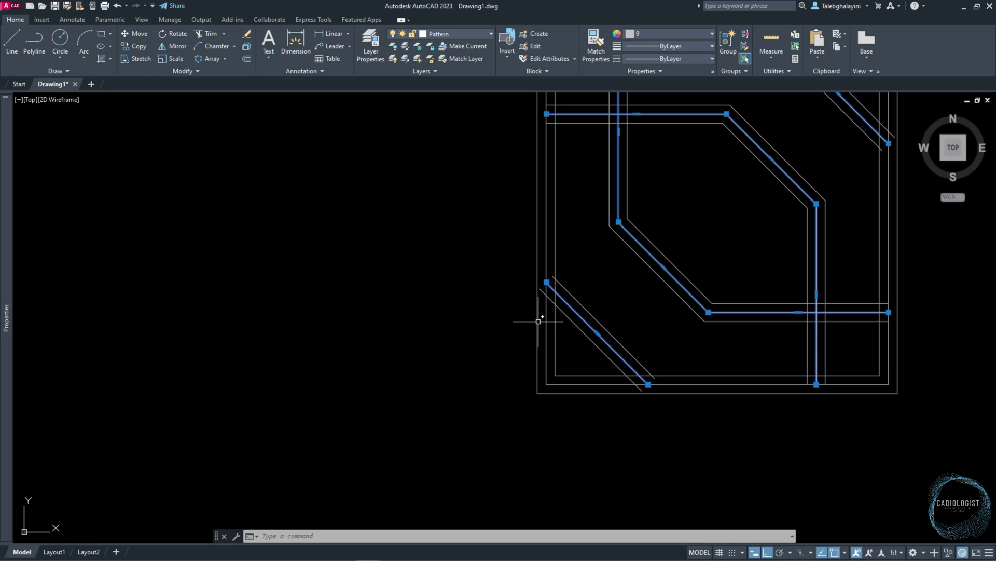
key("Delete")
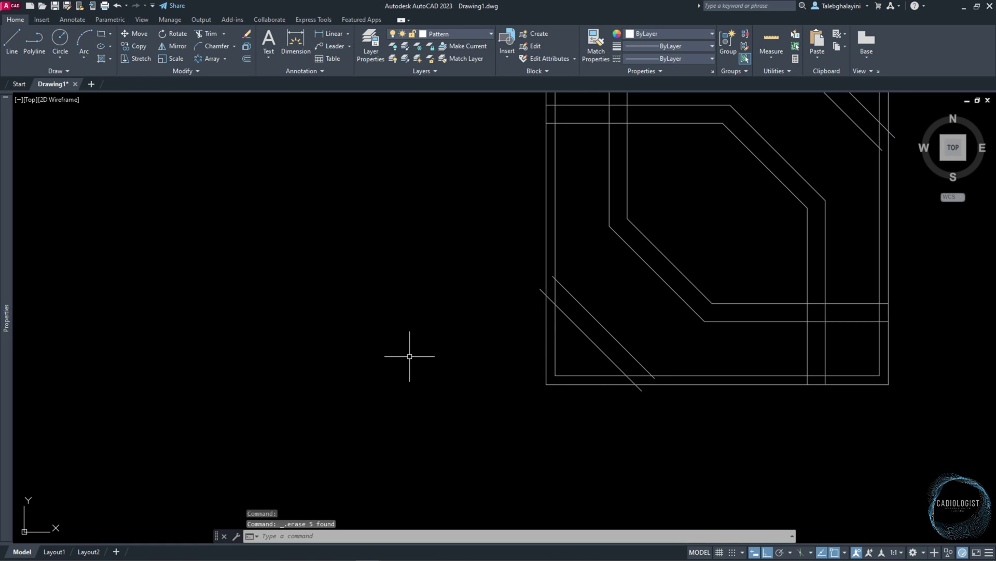
Step: Create boundary outlines for the lower-left band, the inner octagon and a third region, then delete the extra square outline
left_click(113, 56)
left_click(130, 118)
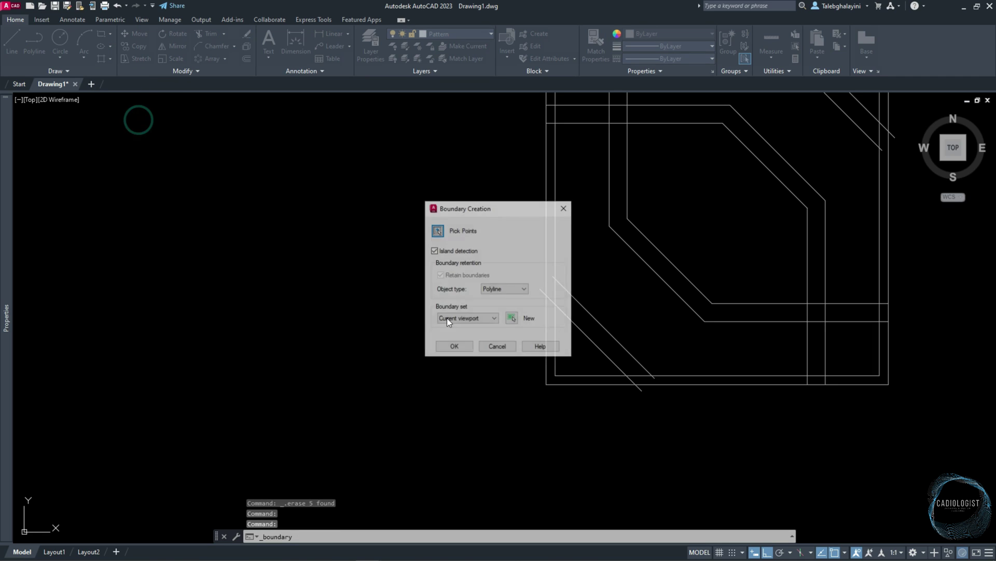
left_click(438, 230)
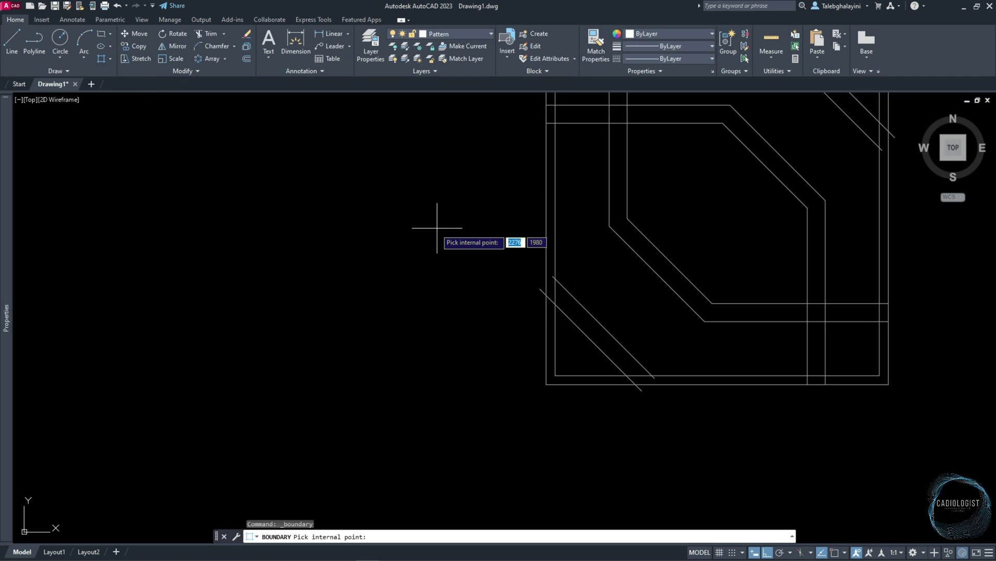
scroll(438, 223, "down", 3)
left_click(489, 334)
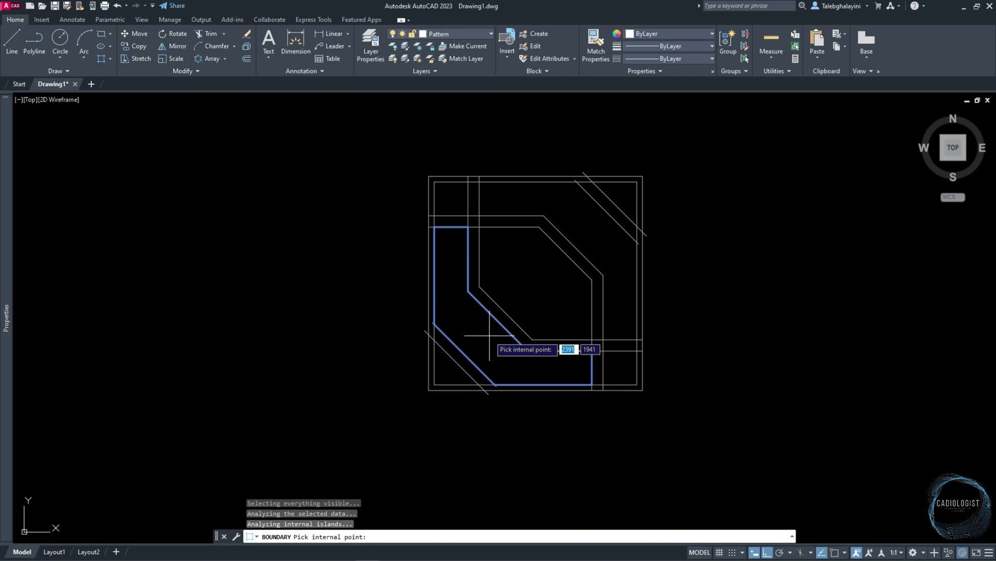
left_click(521, 286)
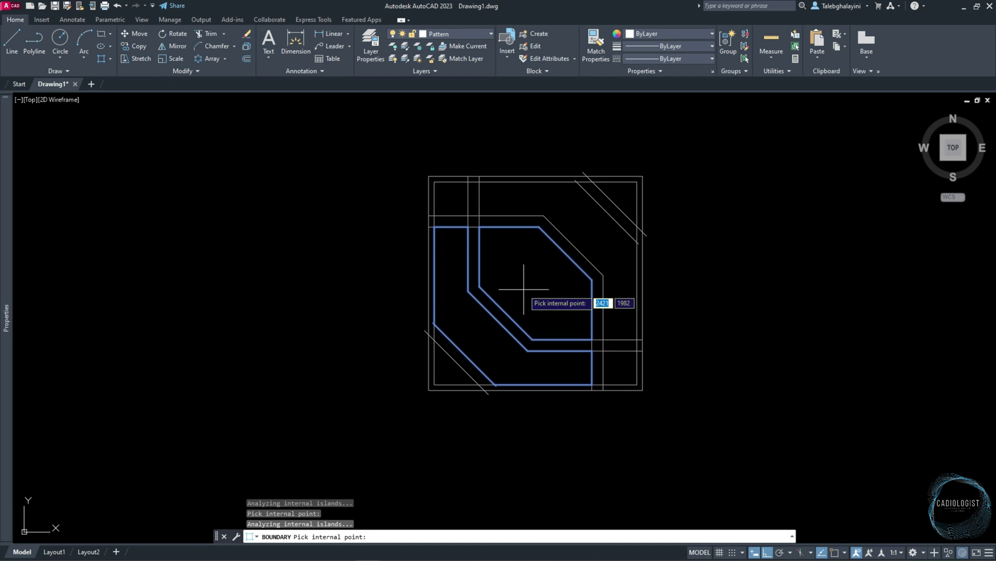
left_click(577, 228)
key("Return")
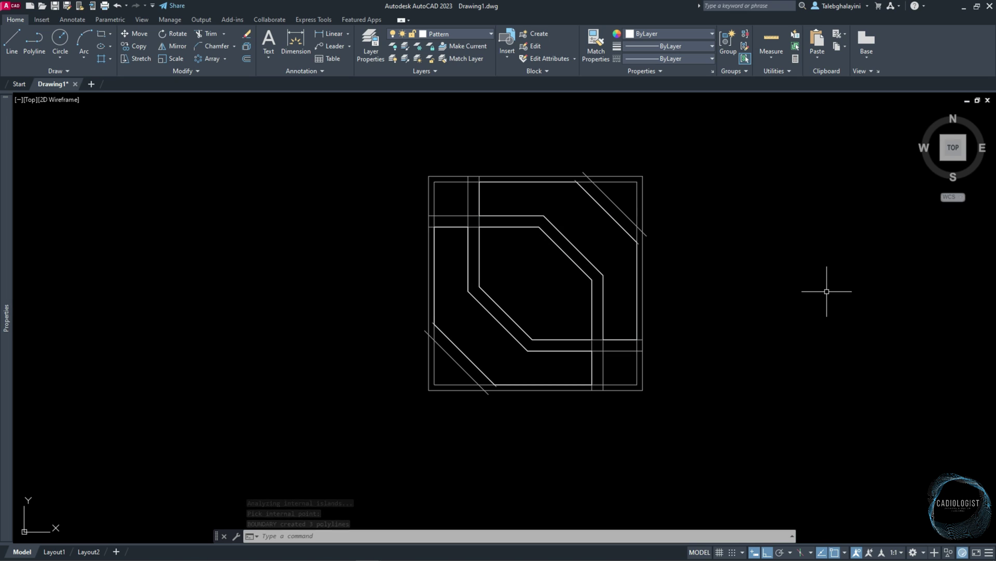
left_click(638, 208)
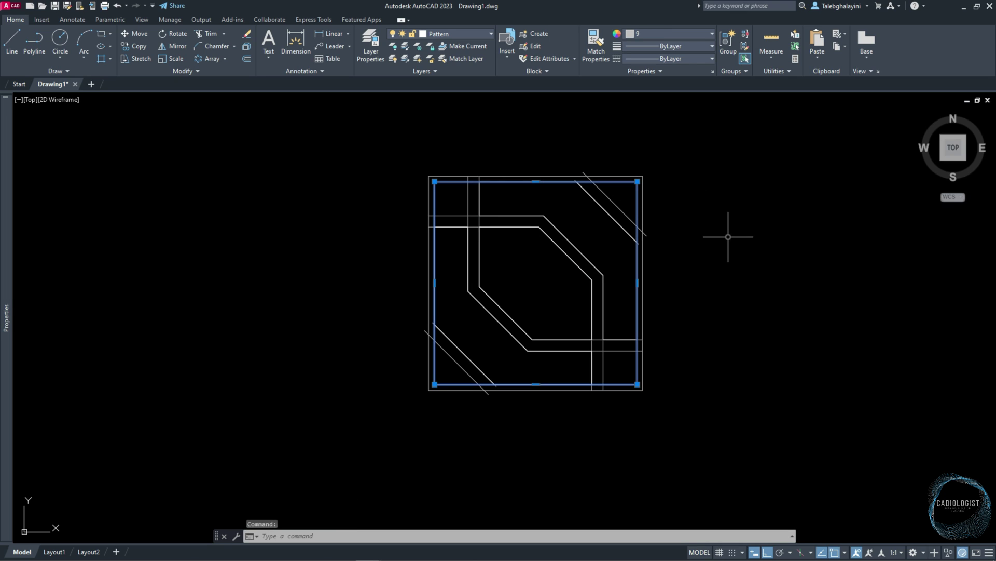
key("Delete")
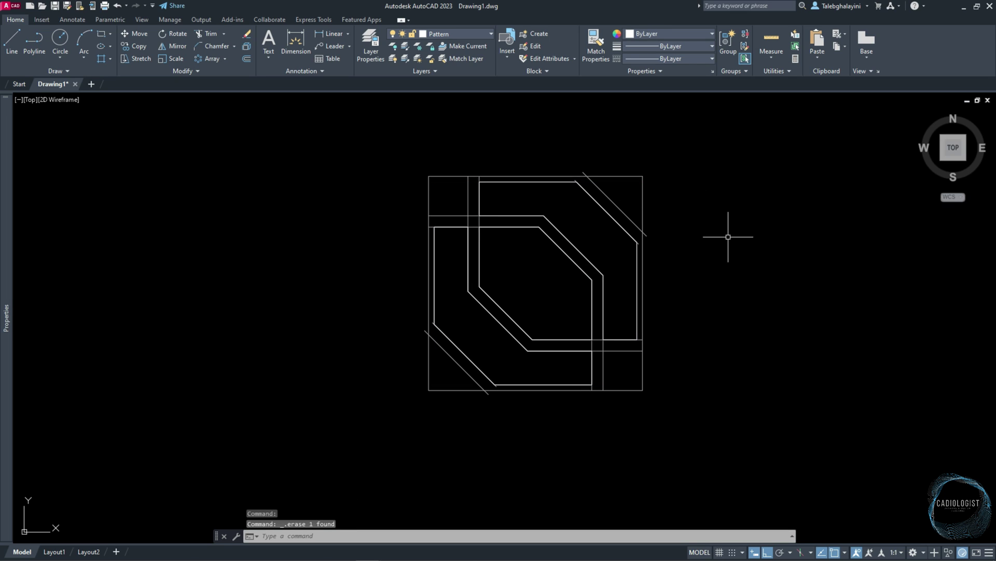
Step: Rerun BO to outline the four corner triangles and squares
type("BO")
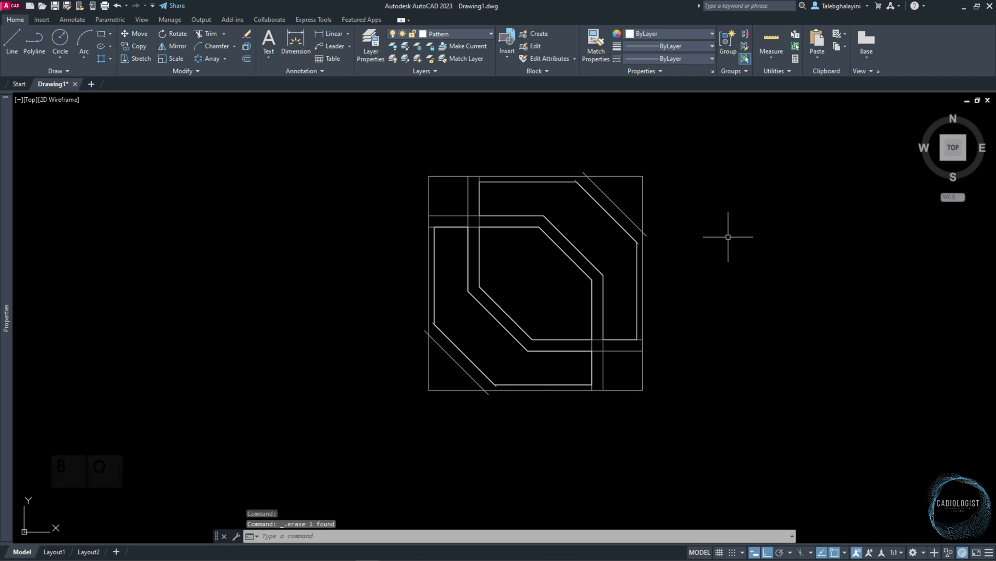
key("Return")
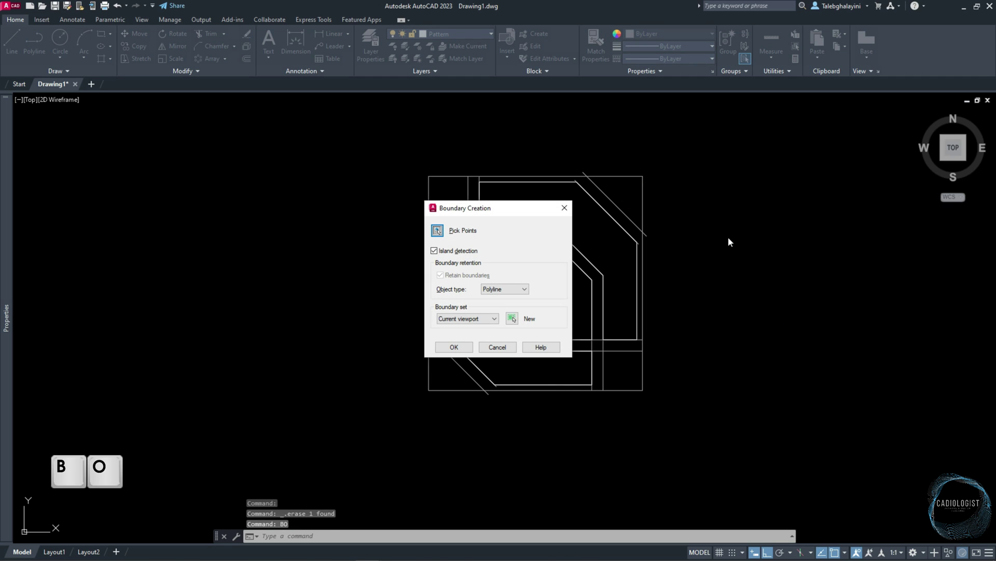
key("alt+p")
left_click(621, 194)
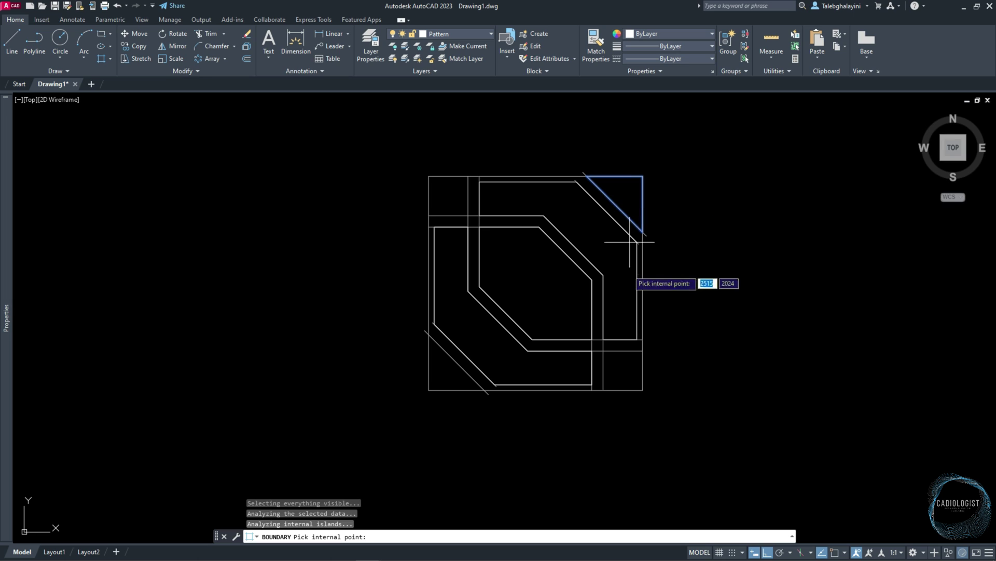
left_click(625, 362)
left_click(436, 375)
left_click(444, 203)
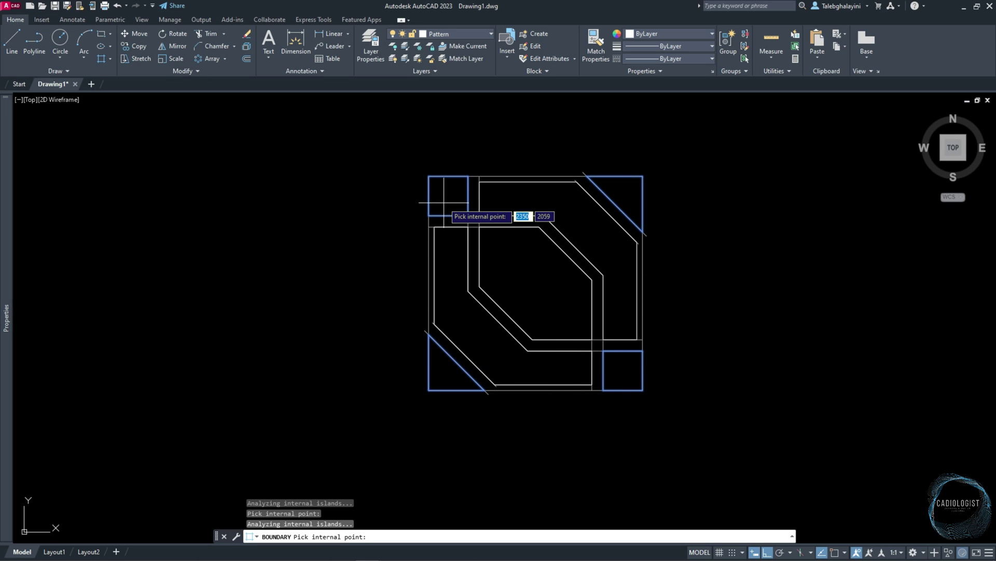
key("Return")
Step: Use QSELECT to pick all Color 9 polylines and delete them
type("qse")
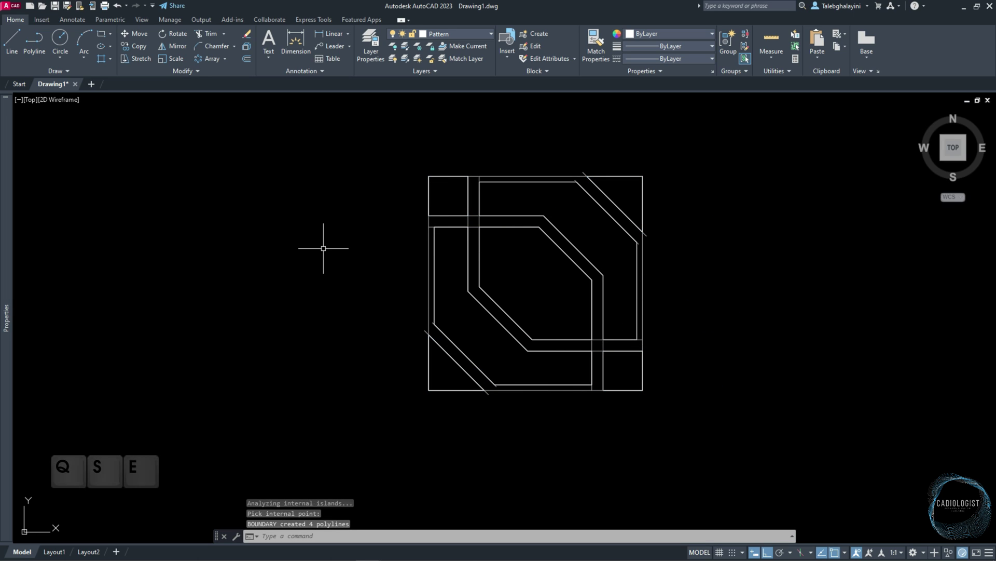
key("Return")
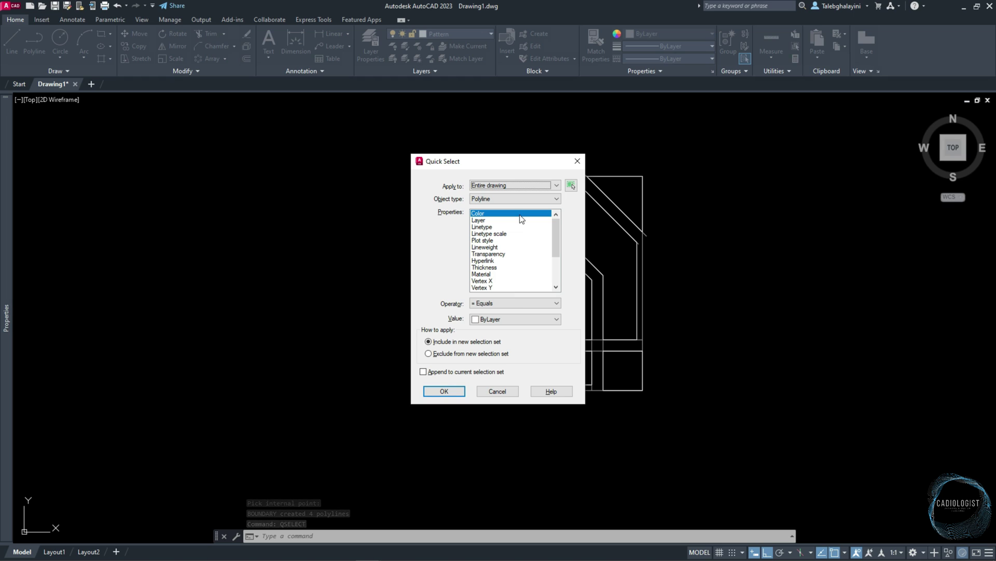
left_click(495, 320)
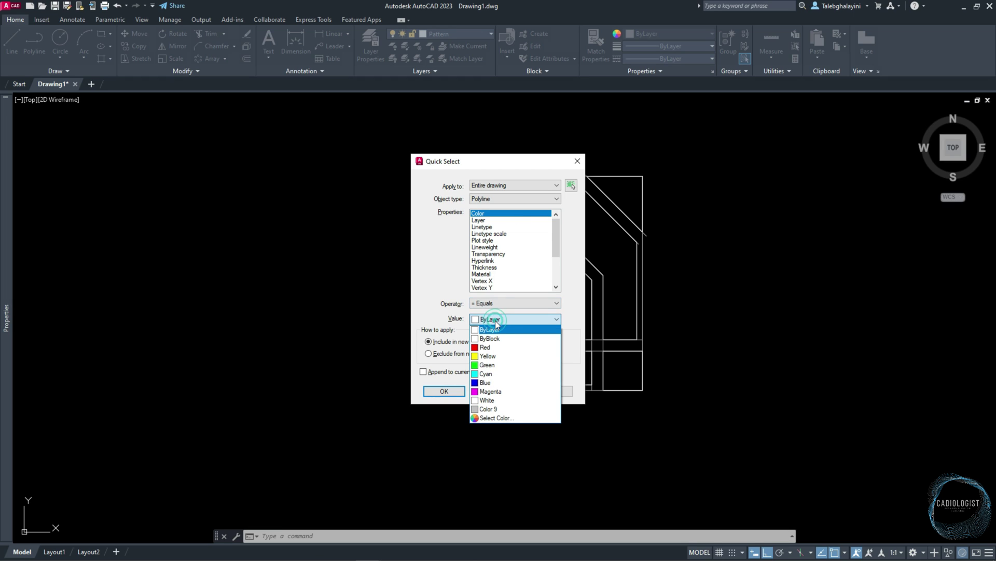
left_click(500, 408)
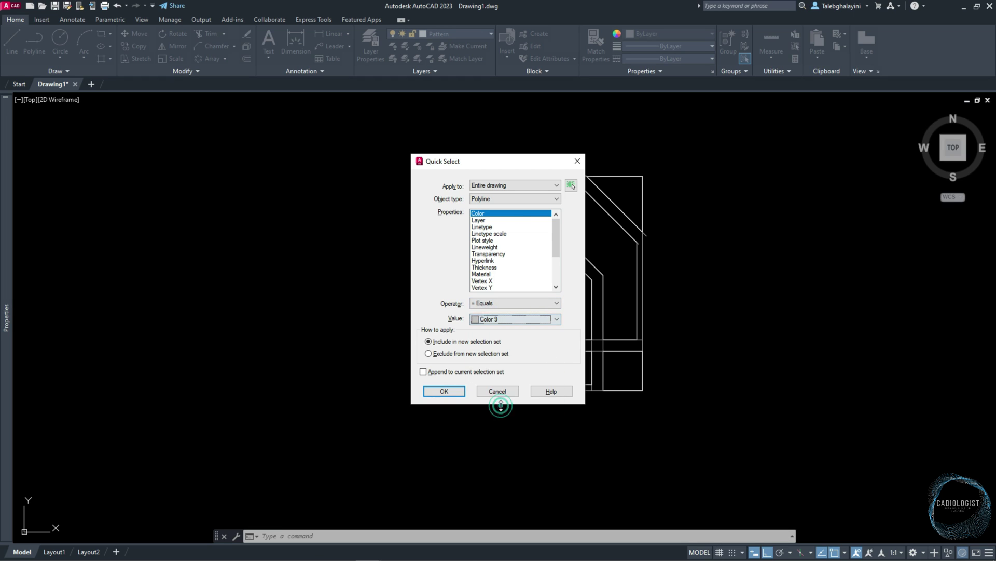
left_click(444, 391)
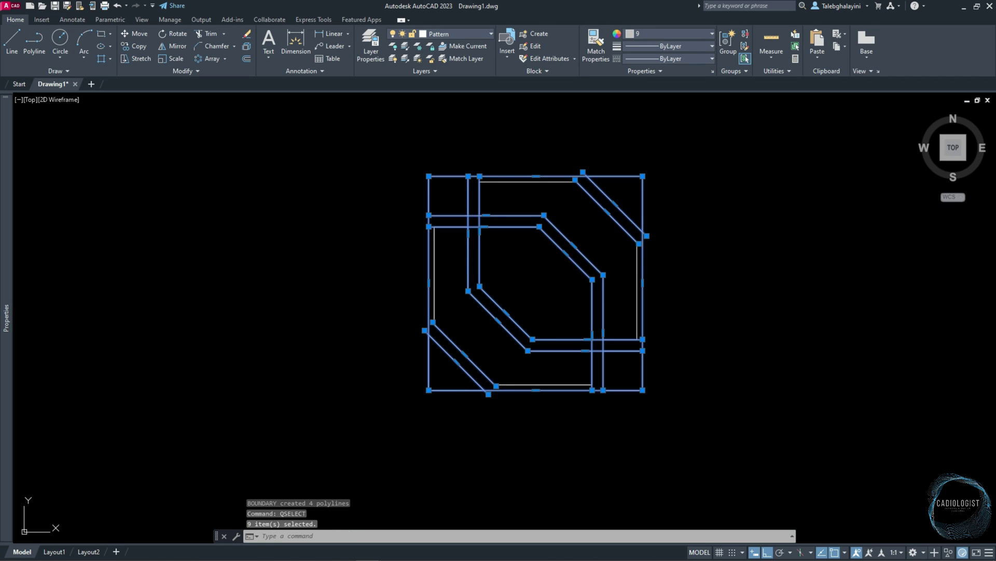
key("Delete")
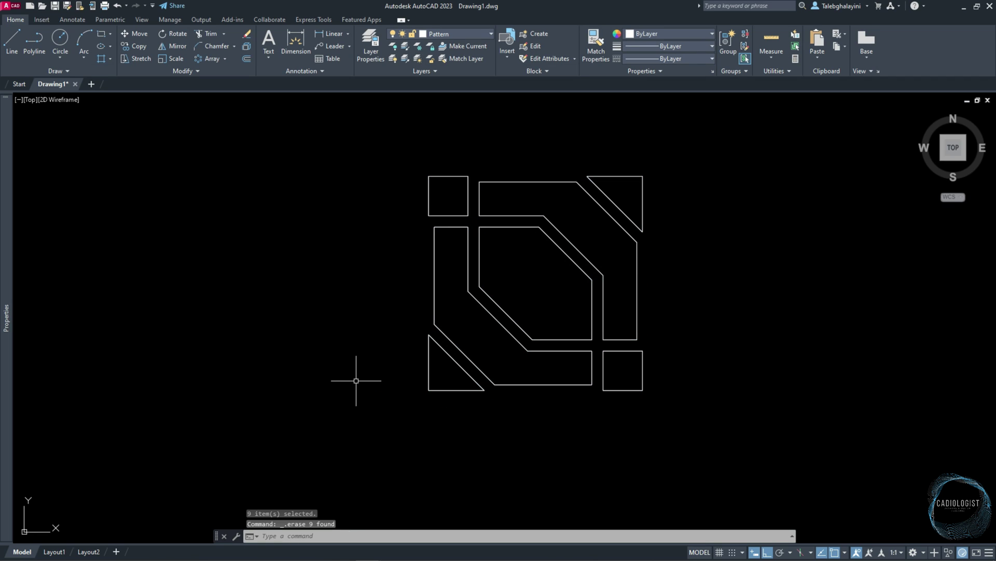
left_click(385, 154)
left_click(706, 432)
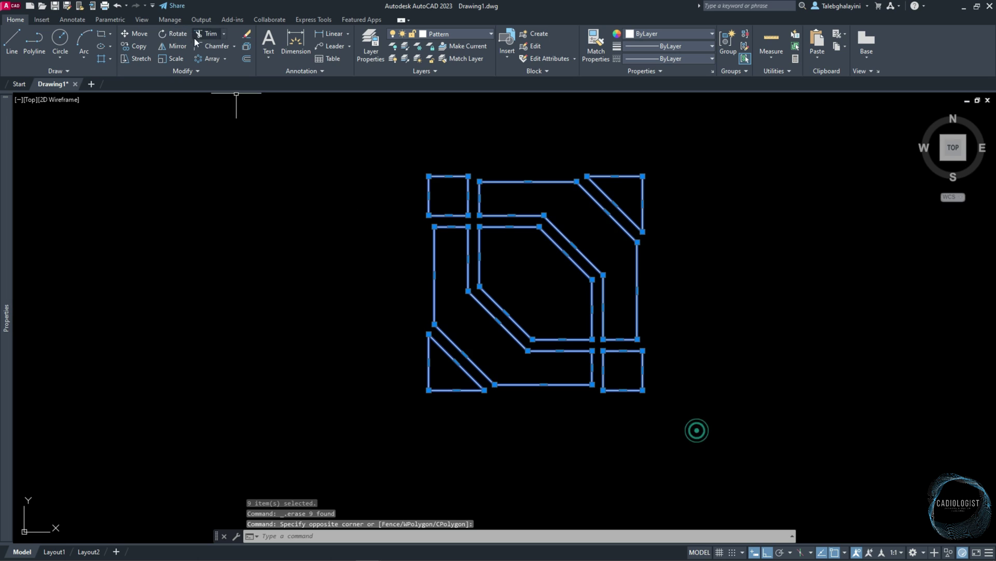
Step: Mirror the tile pieces about a vertical line through the square's corner, keeping the originals
left_click(177, 47)
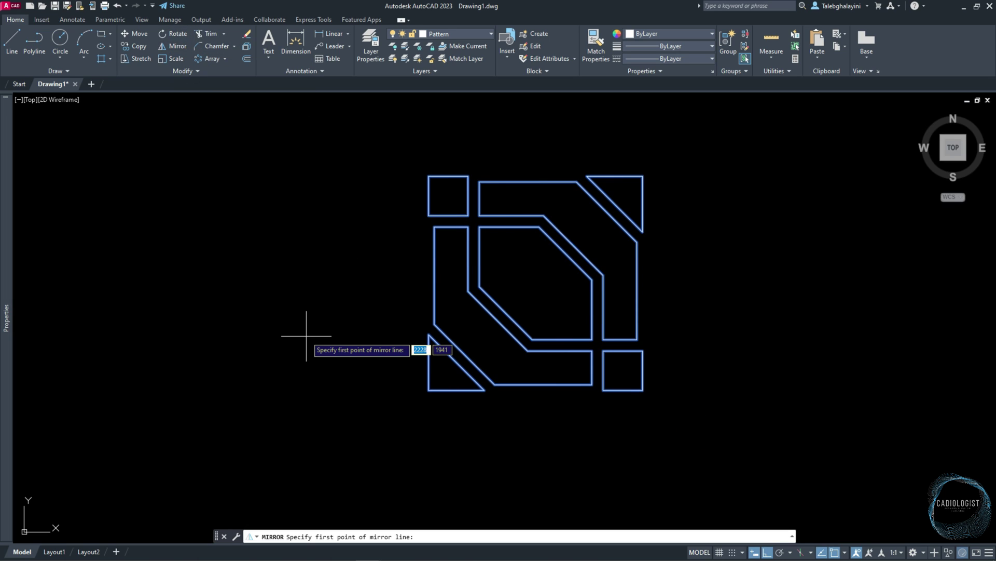
scroll(306, 340, "down", 2)
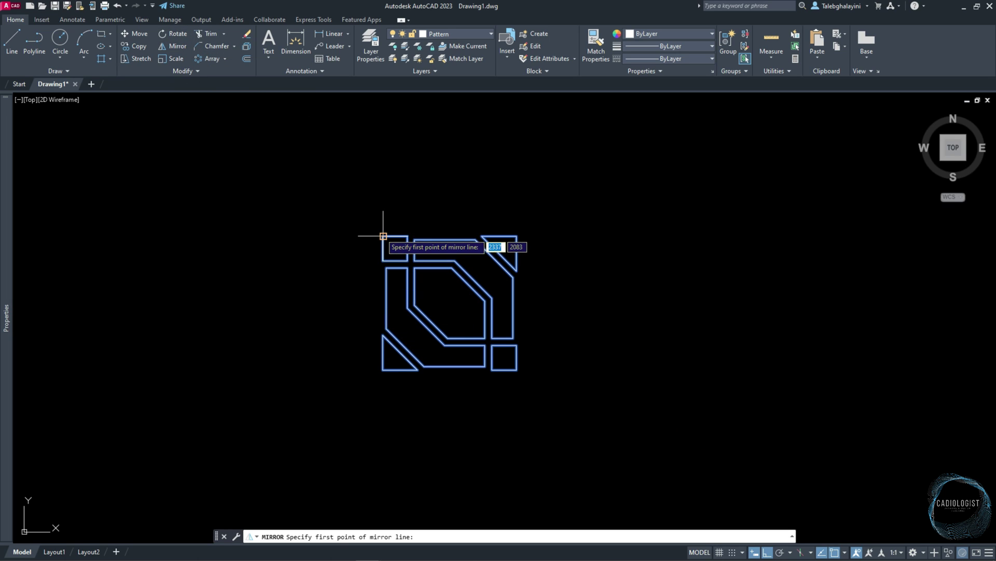
left_click(383, 237)
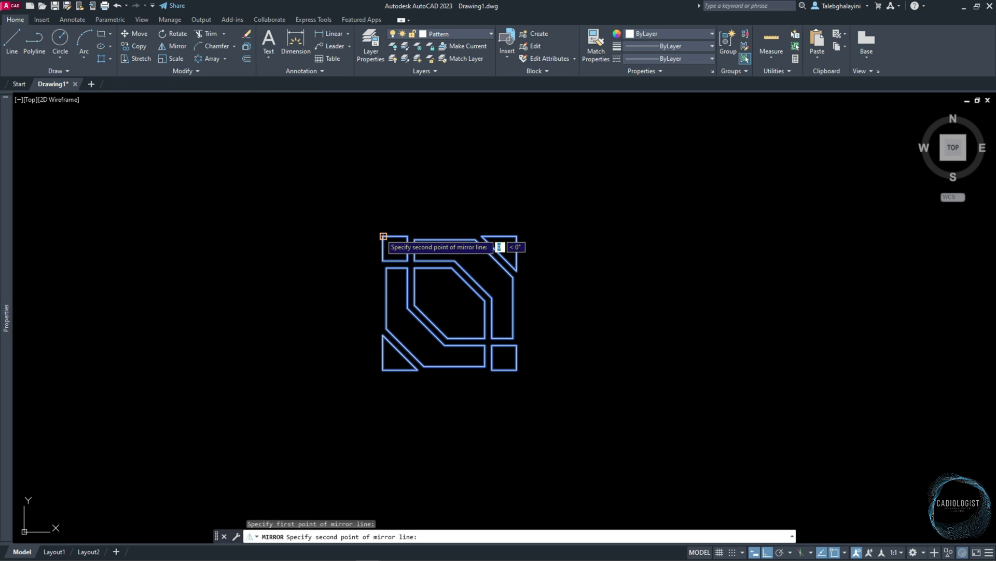
left_click(384, 141)
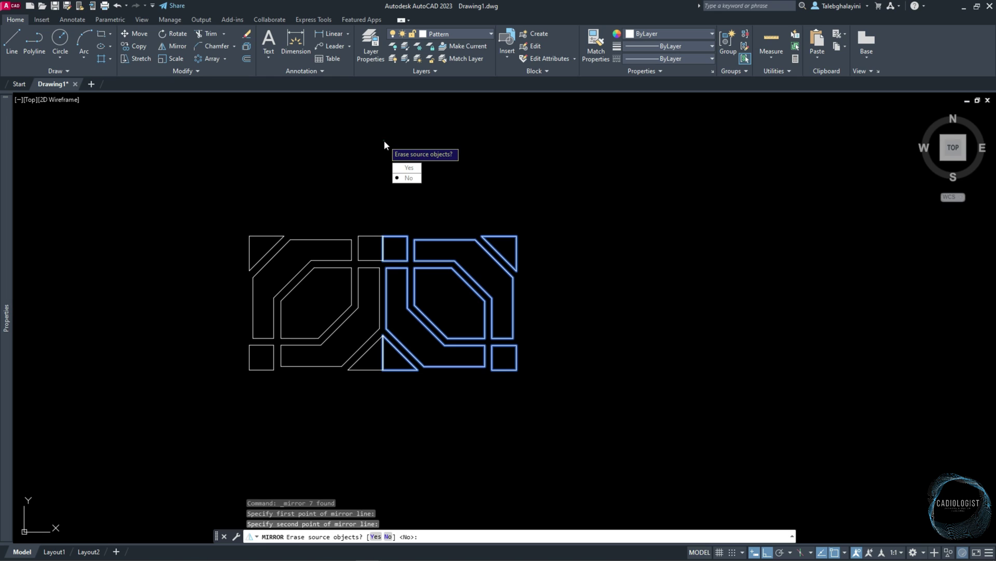
key("Return")
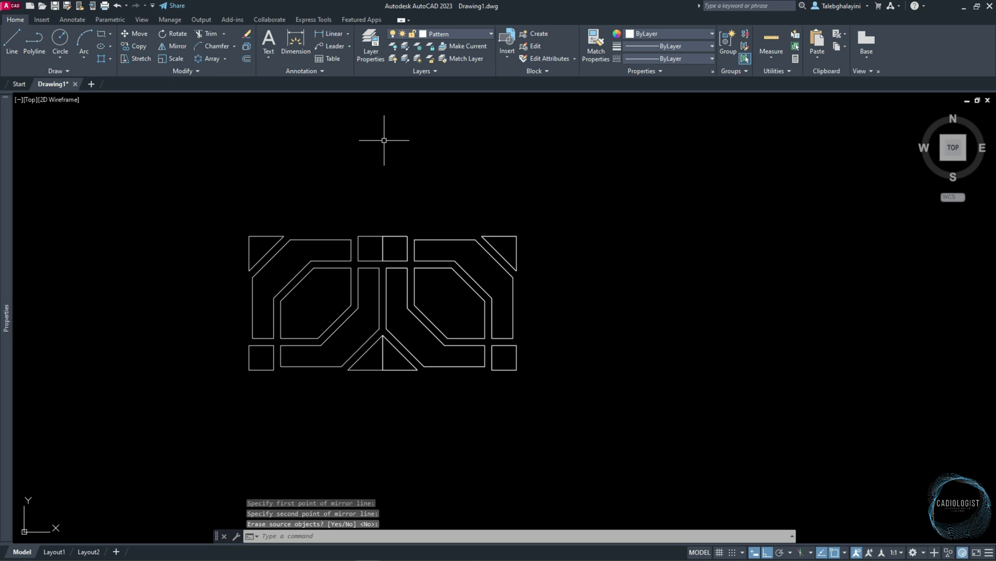
Step: Mirror the half-tile about a horizontal line along its bottom edge, keeping the originals
left_click(225, 204)
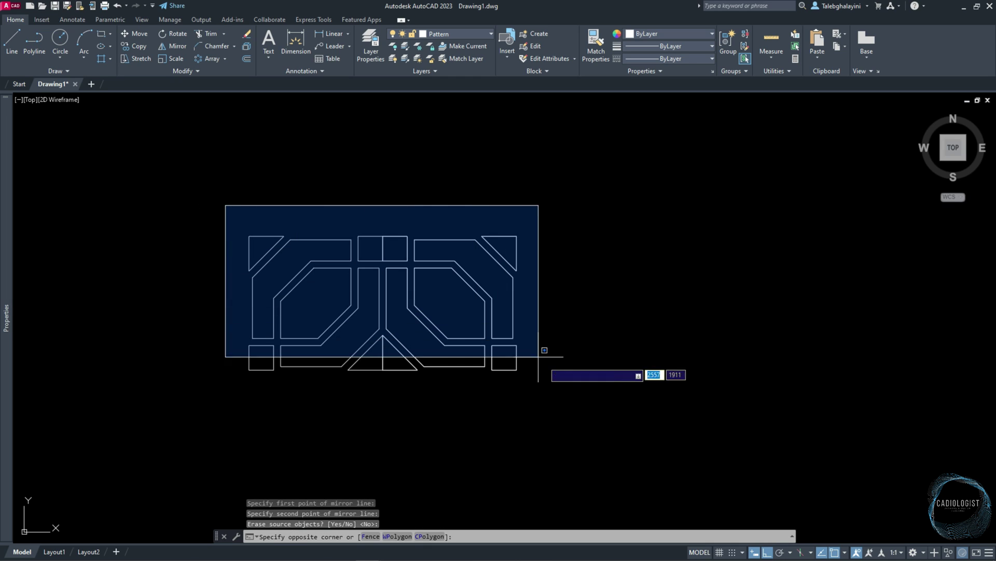
left_click(569, 400)
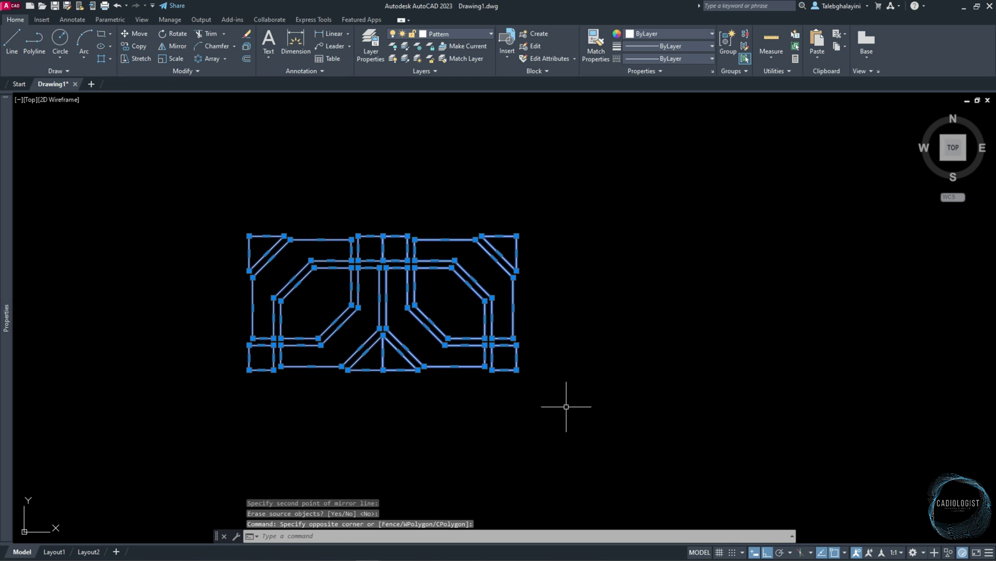
type("MIRROR")
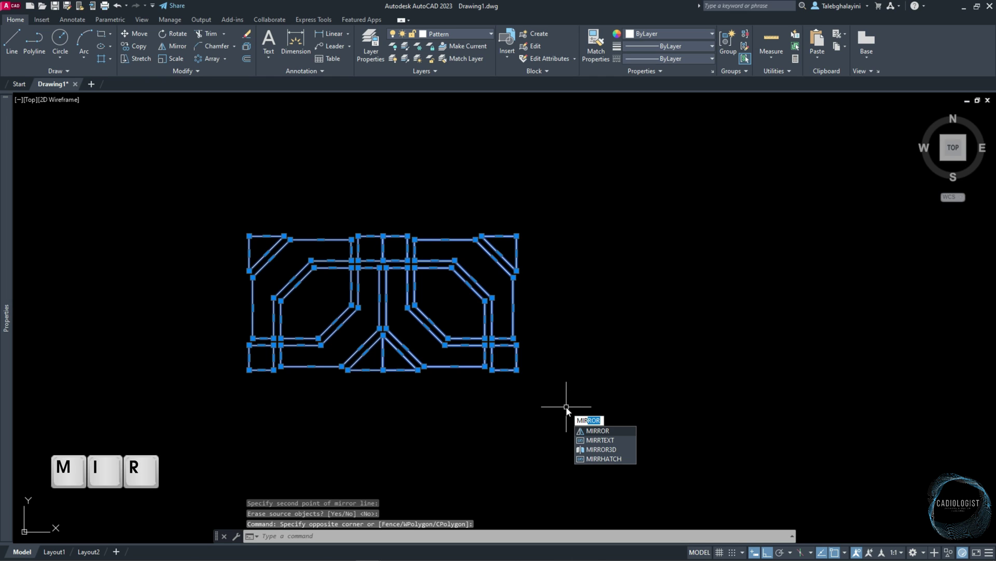
key("Return")
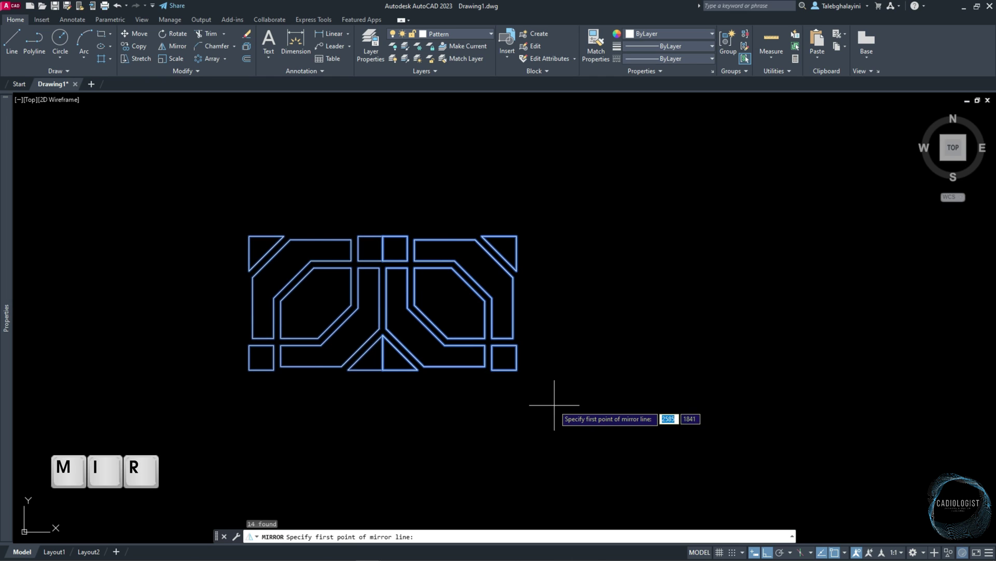
left_click(509, 358)
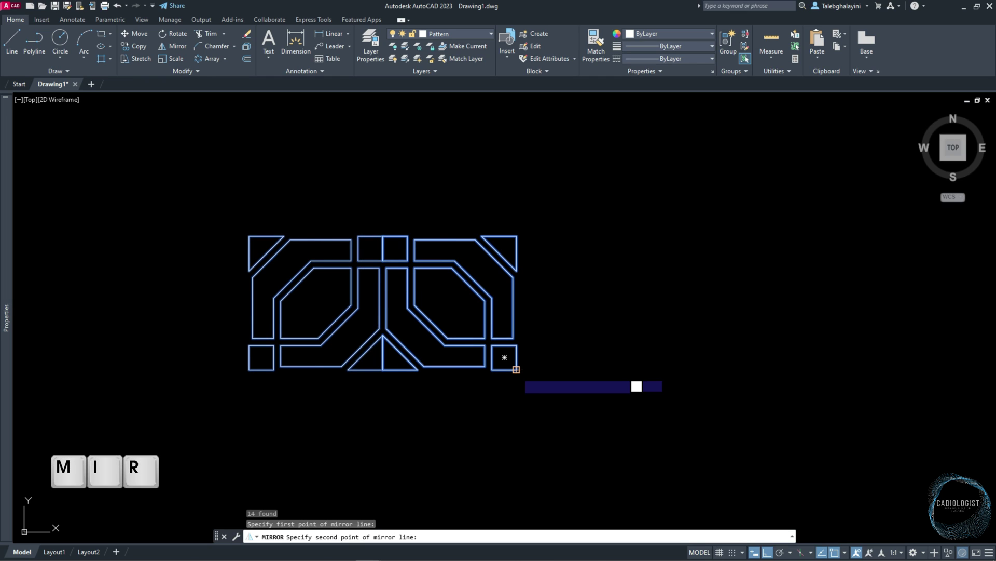
left_click(753, 385)
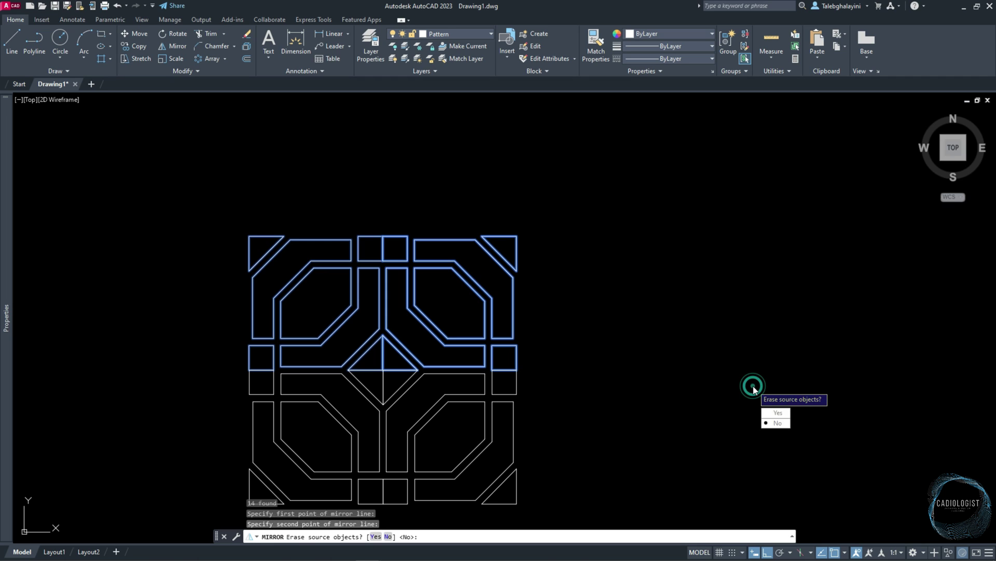
key("Return")
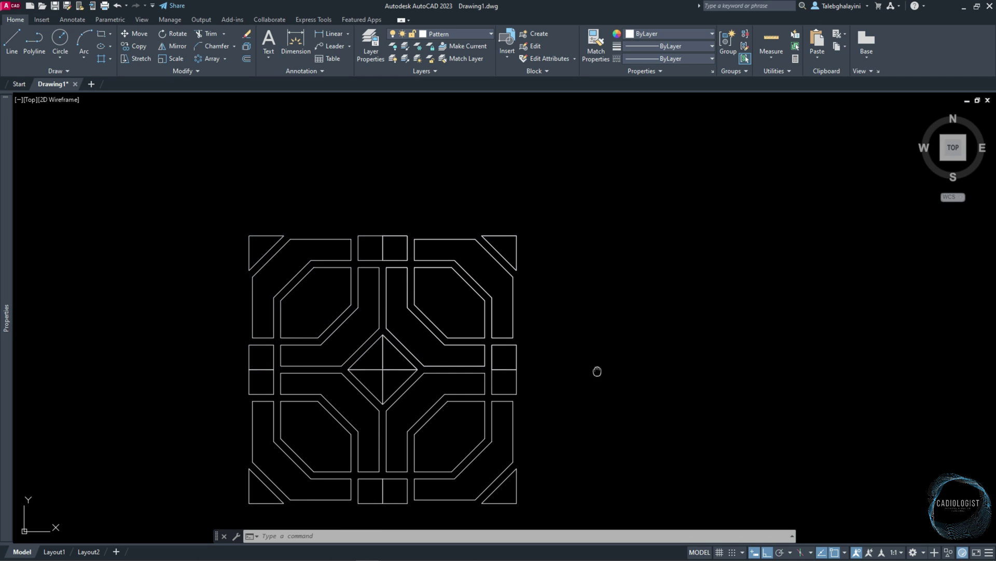
middle_click_drag(596, 372, 680, 309)
Step: Explode all 28 tile pieces into separate lines
left_click(297, 152)
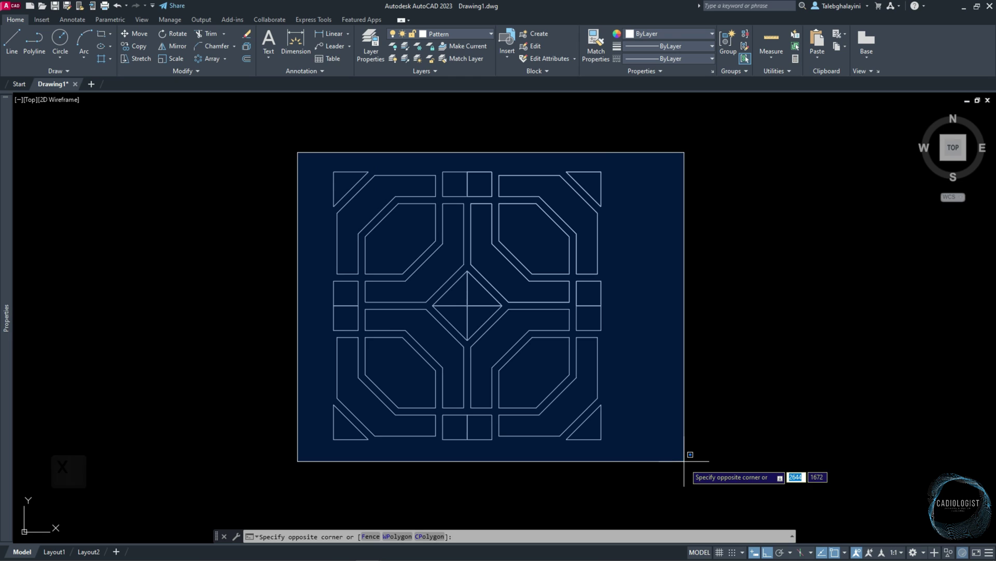
left_click(687, 459)
type("x")
key("Return")
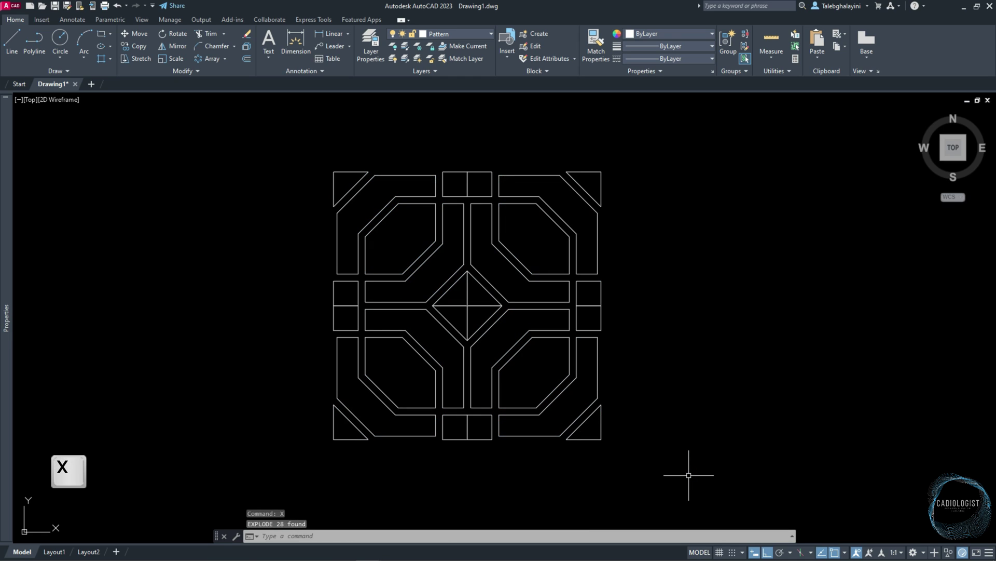
Step: Erase the vertical and horizontal centre seams and the top, bottom, left and right edge lines
left_click(467, 457)
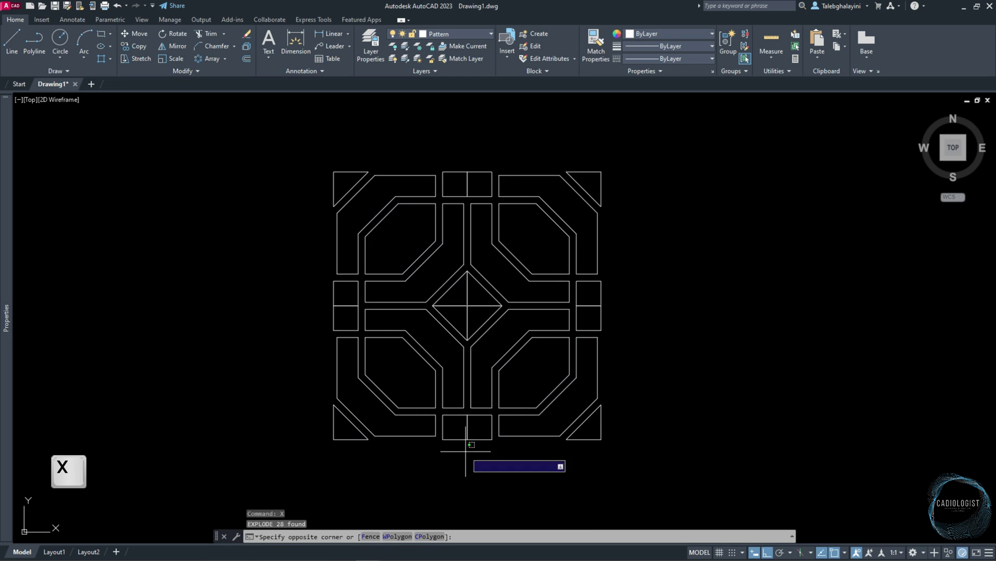
left_click(469, 166)
left_click(328, 303)
left_click(606, 309)
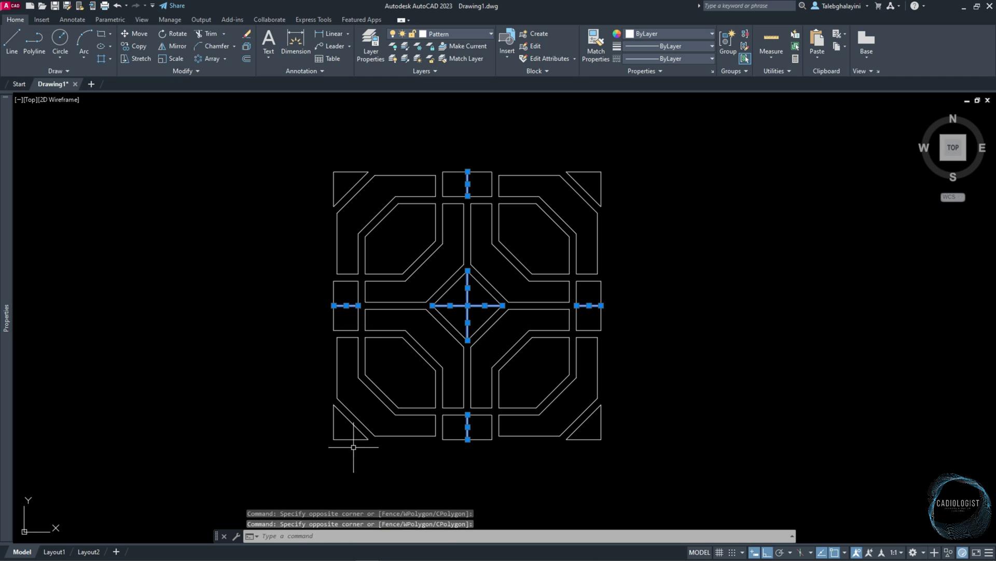
left_click(329, 434)
left_click(692, 446)
left_click(328, 165)
left_click(731, 176)
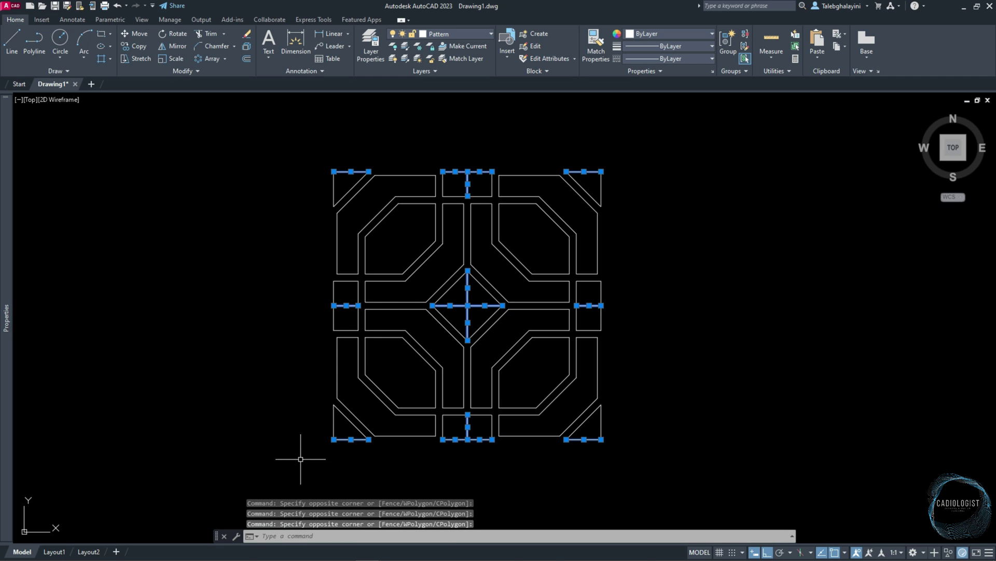
left_click(300, 459)
left_click(330, 144)
left_click(605, 151)
left_click(736, 454)
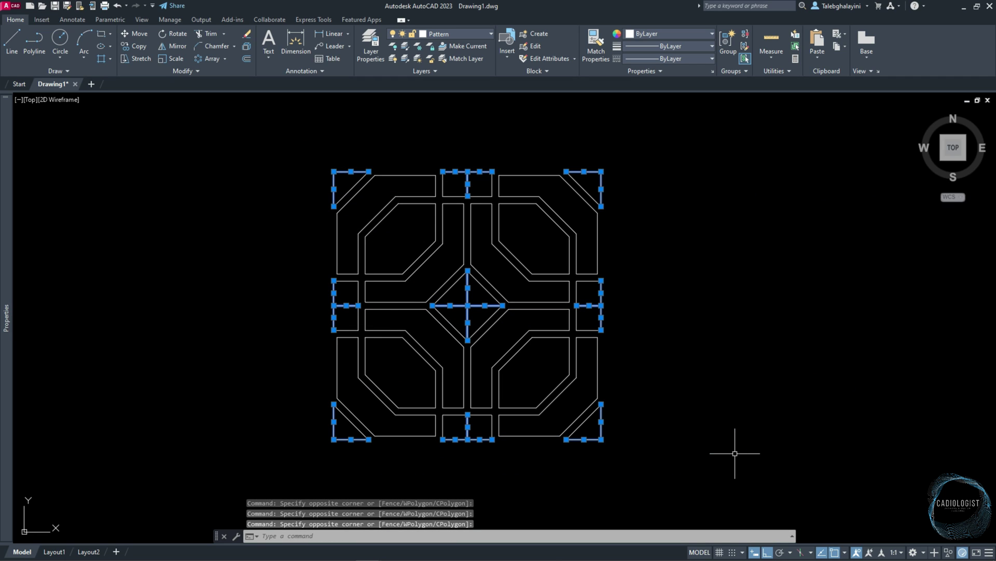
key("Delete")
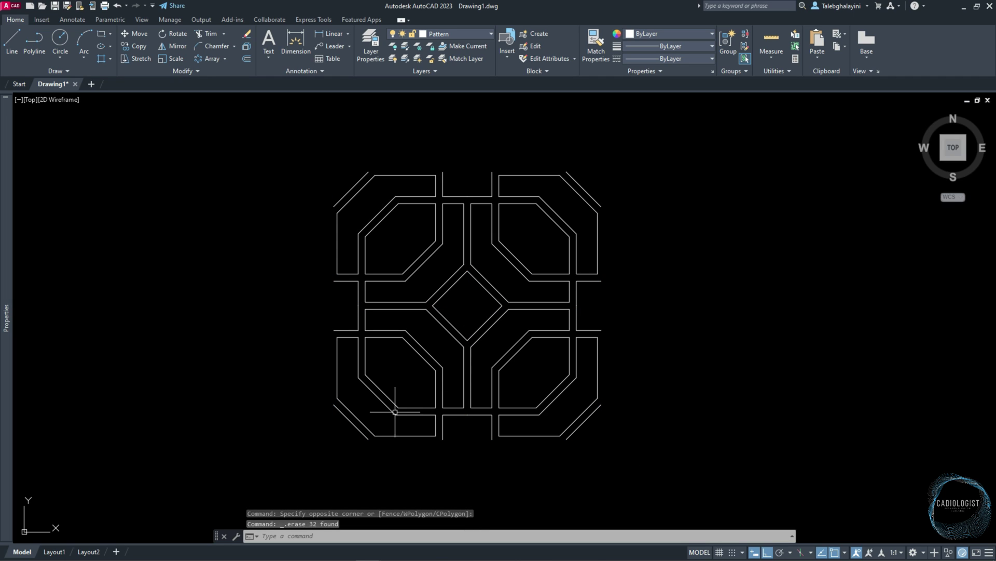
Step: Select the whole tile pattern and start a rectangular array
left_click(318, 458)
left_click(642, 140)
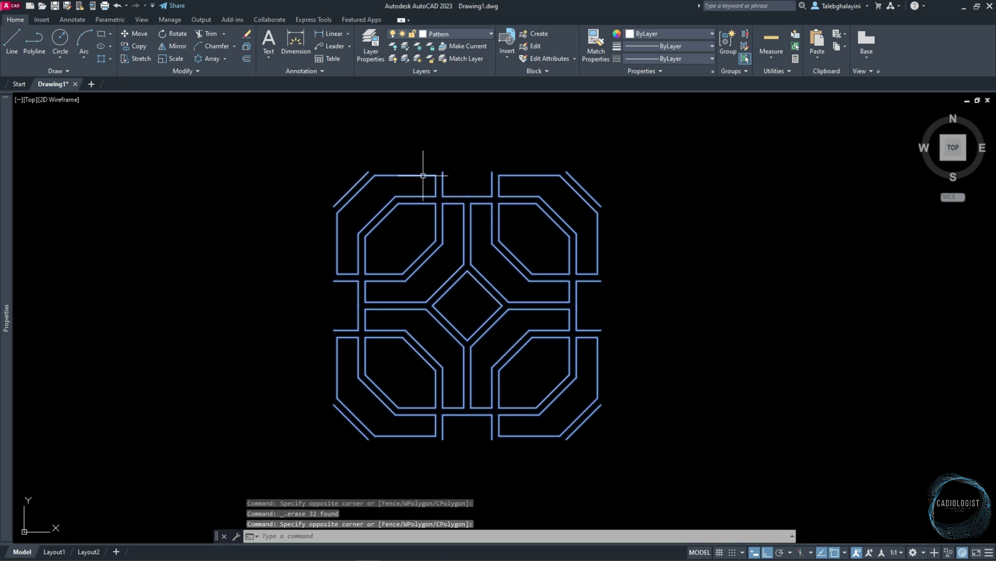
left_click(224, 60)
left_click(228, 77)
Step: Set the array to 3 columns and 7 rows, each spaced 380, and close it
scroll(233, 216, "down", 8)
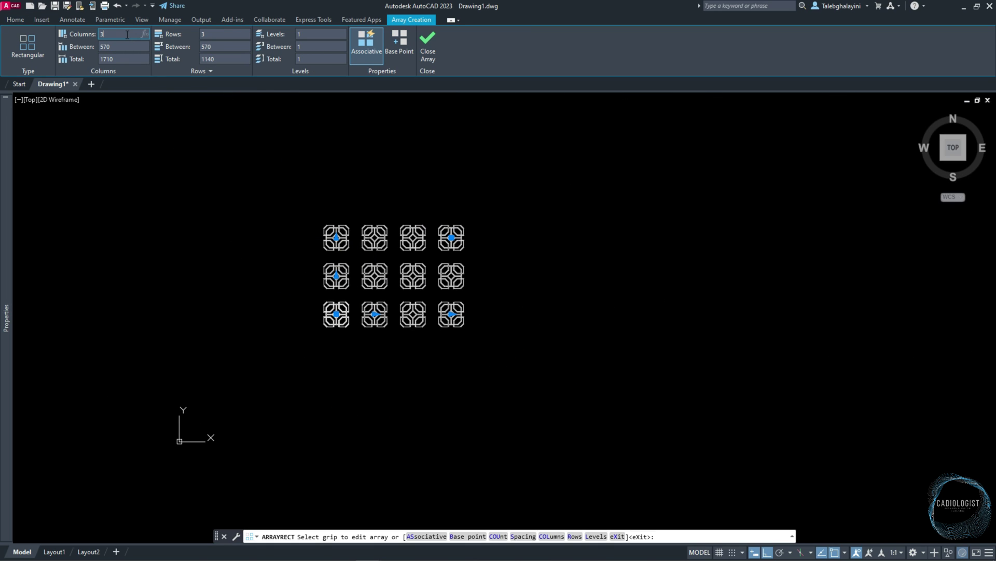
left_click(122, 51)
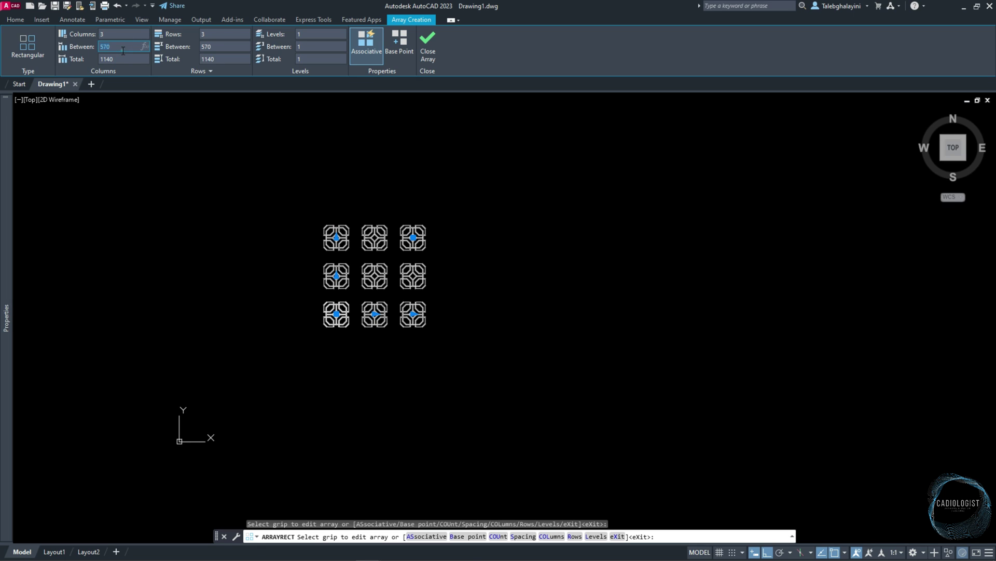
left_click(220, 34)
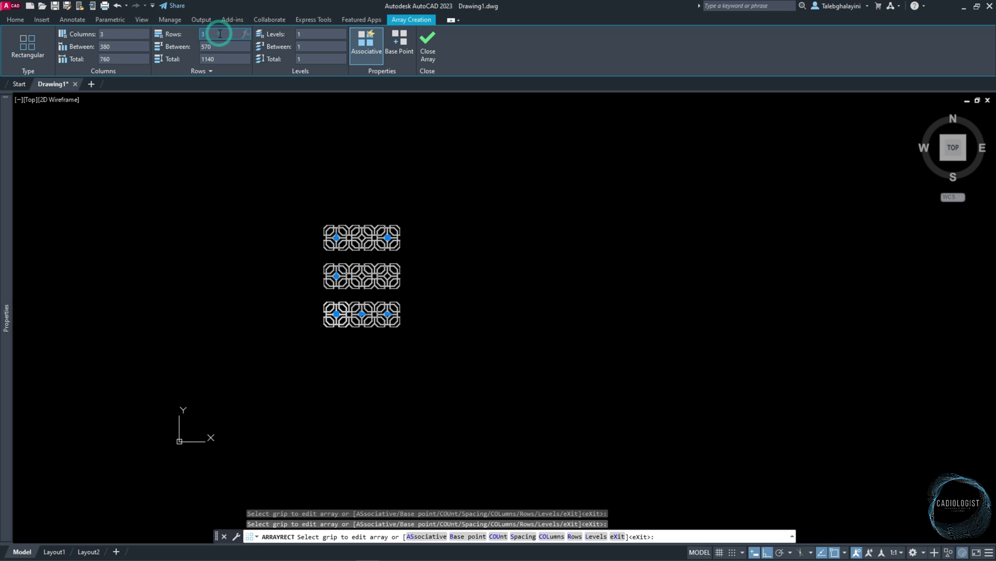
left_click(220, 46)
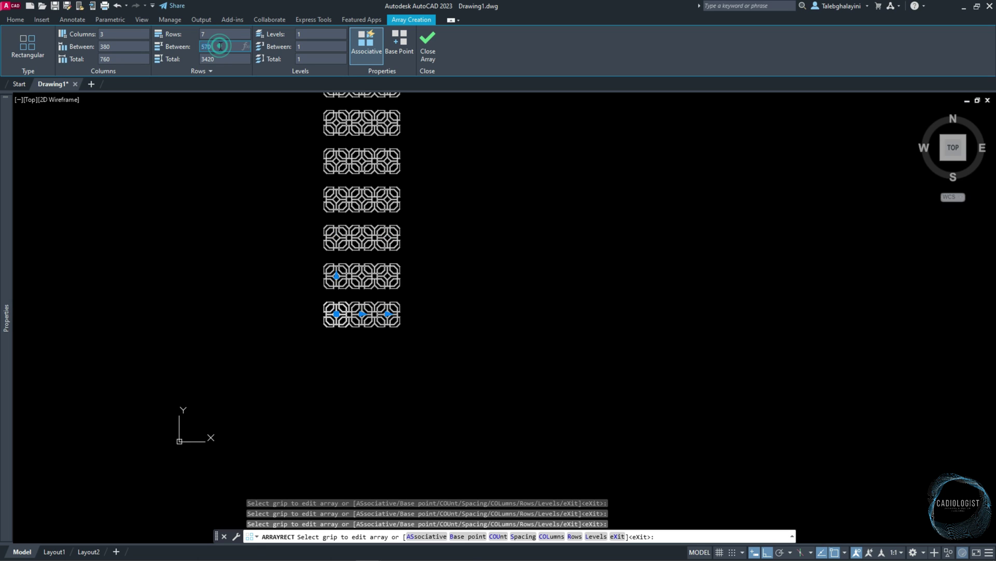
key("Return")
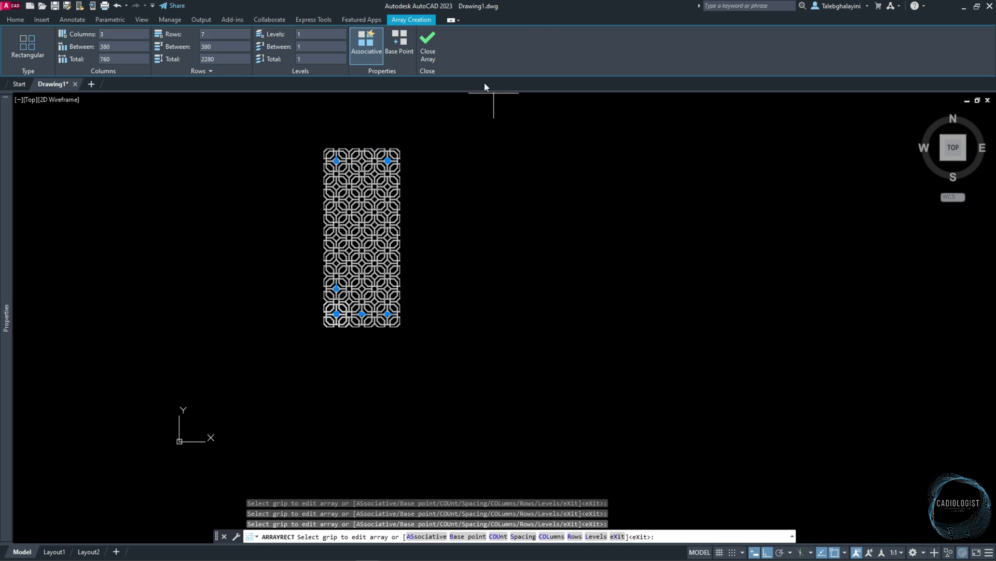
left_click(428, 51)
scroll(394, 161, "up", 2)
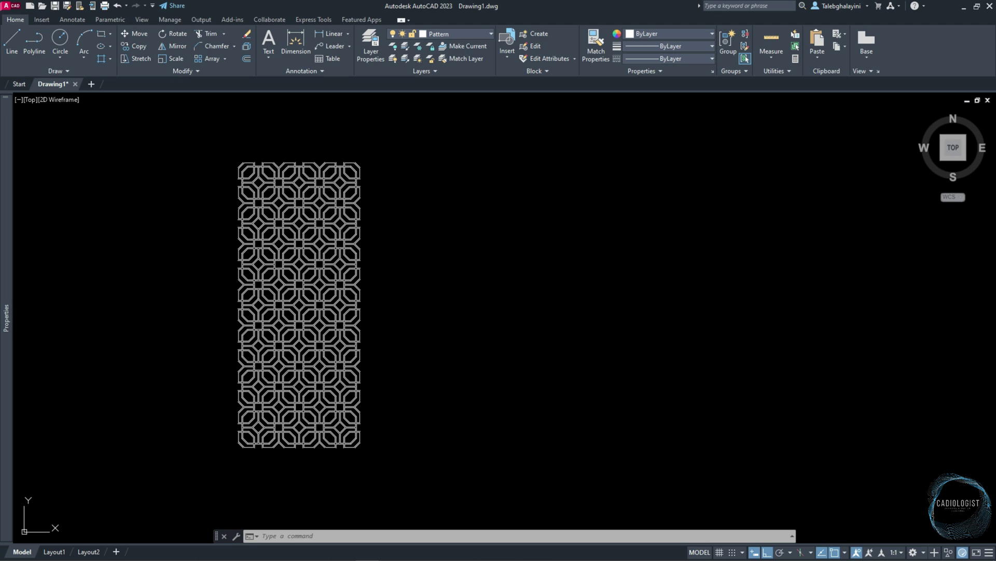
Step: Draw a 1220 by 2440 rectangle to the right of the pattern panel
key("space")
left_click(519, 171)
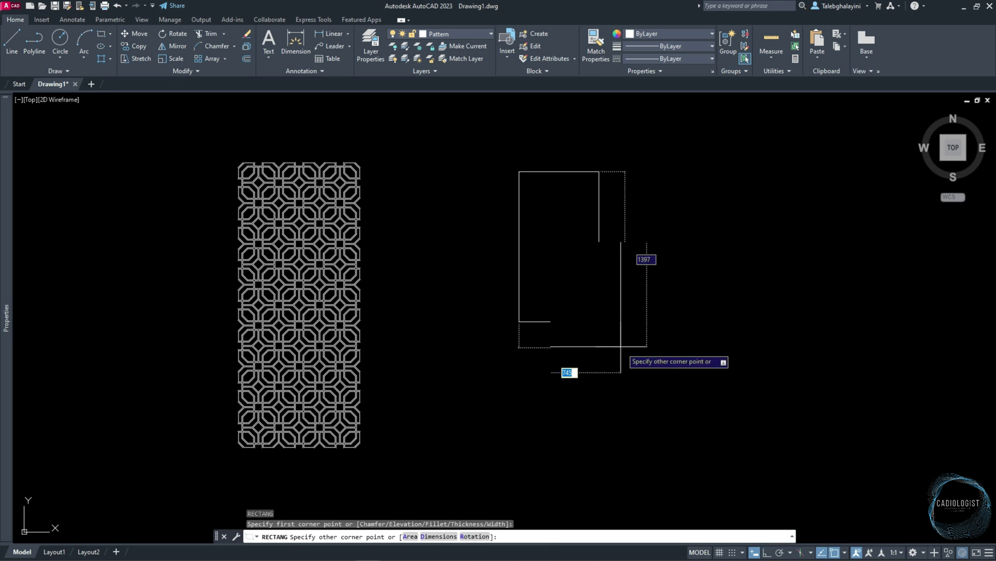
type("1220")
key("Tab")
type("2")
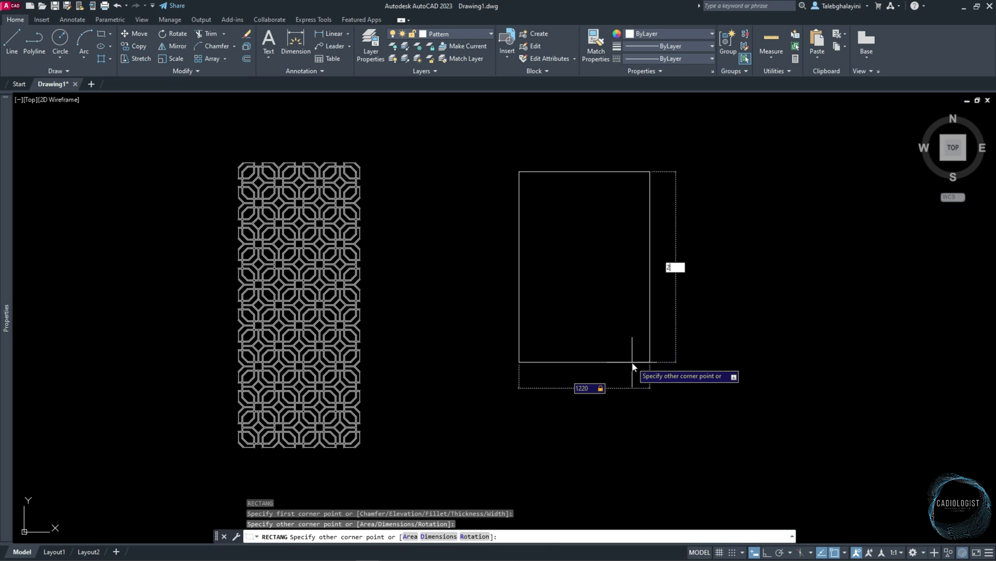
type("440")
key("Return")
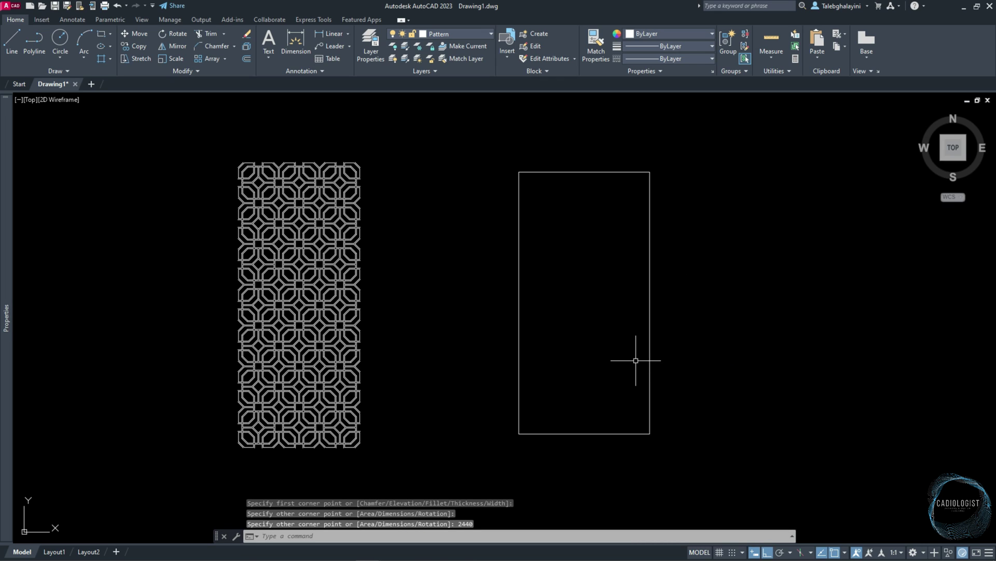
left_click(650, 303)
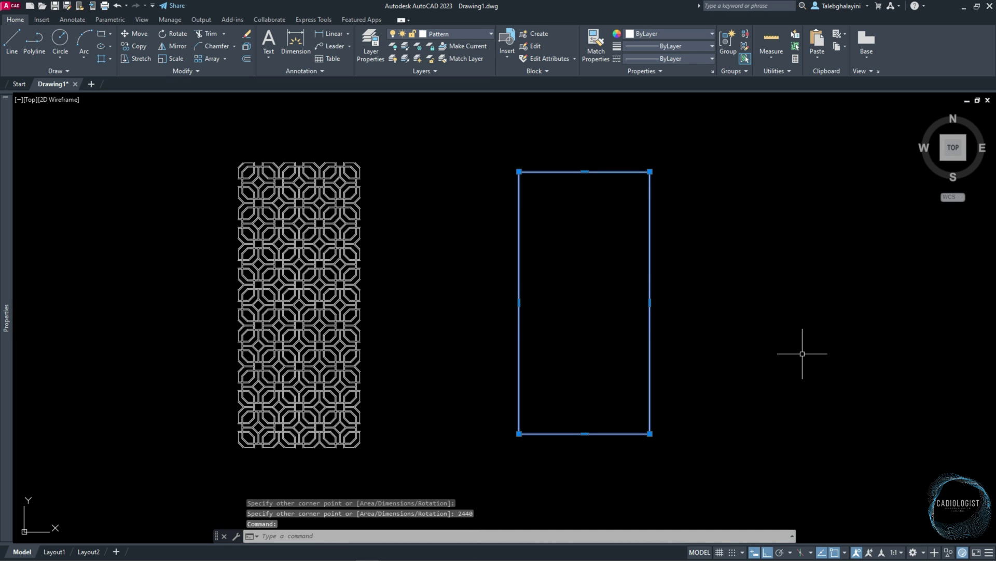
key("Escape")
Step: Offset the rectangle 50 units inward to form a double border
type("o")
key("Return")
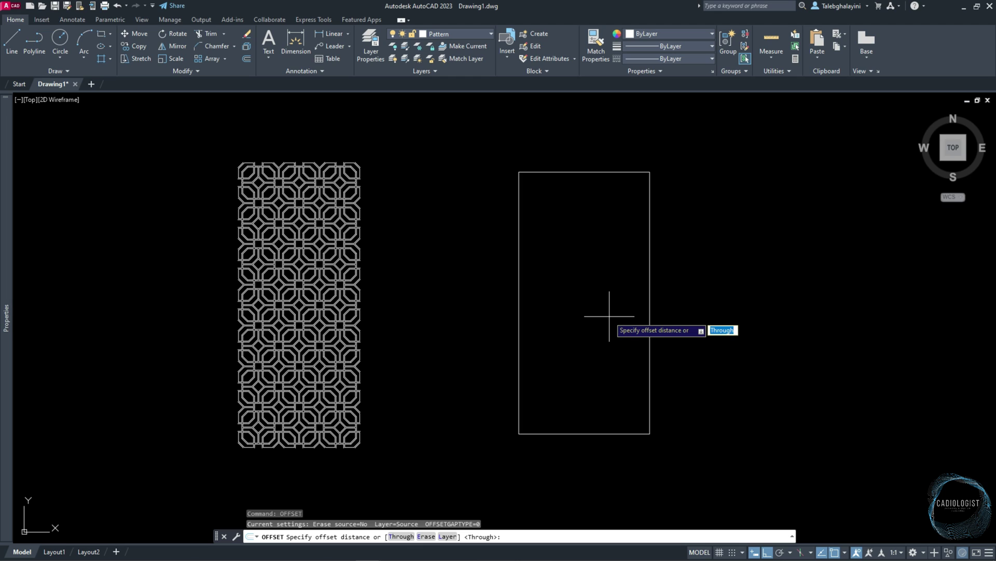
key("Return")
left_click(594, 317)
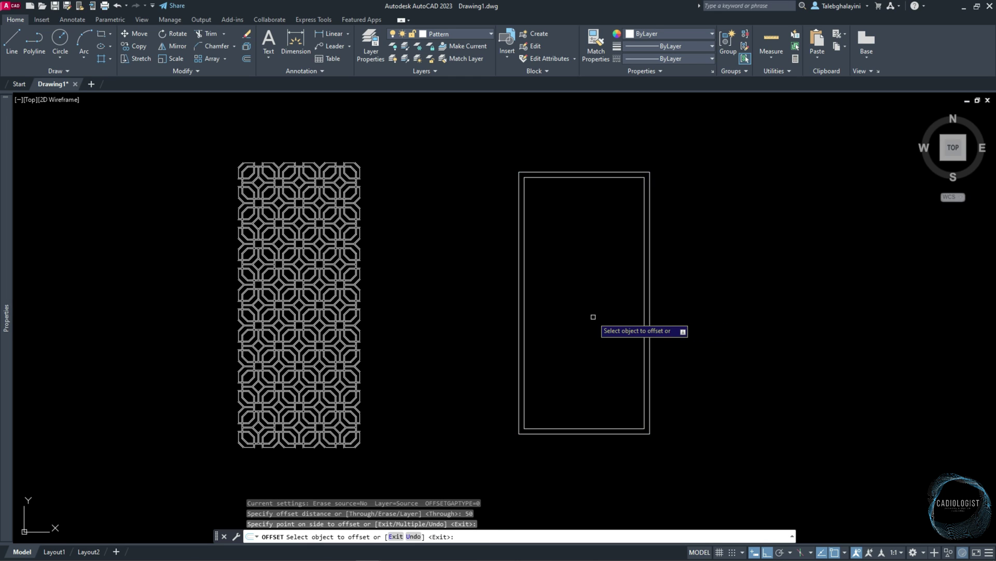
key("Return")
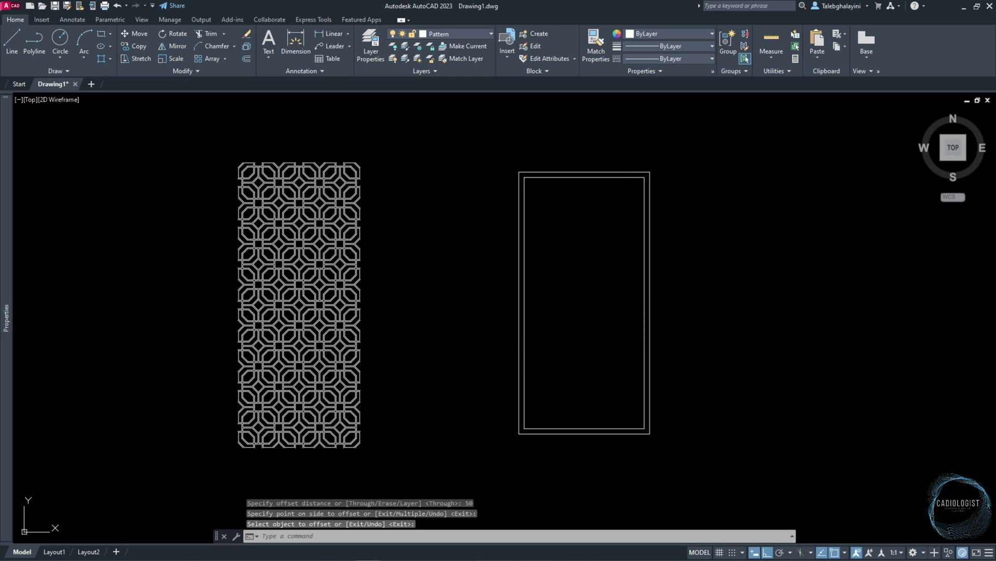
left_click(341, 305)
Step: Explode the pattern array and join its lines into polylines
type("x")
key("Return")
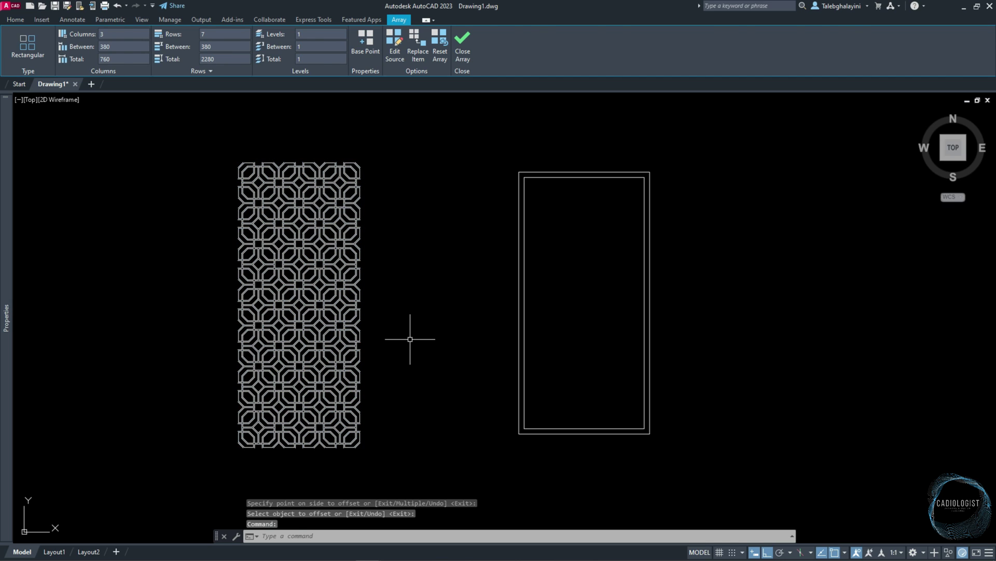
left_click(207, 464)
left_click(427, 133)
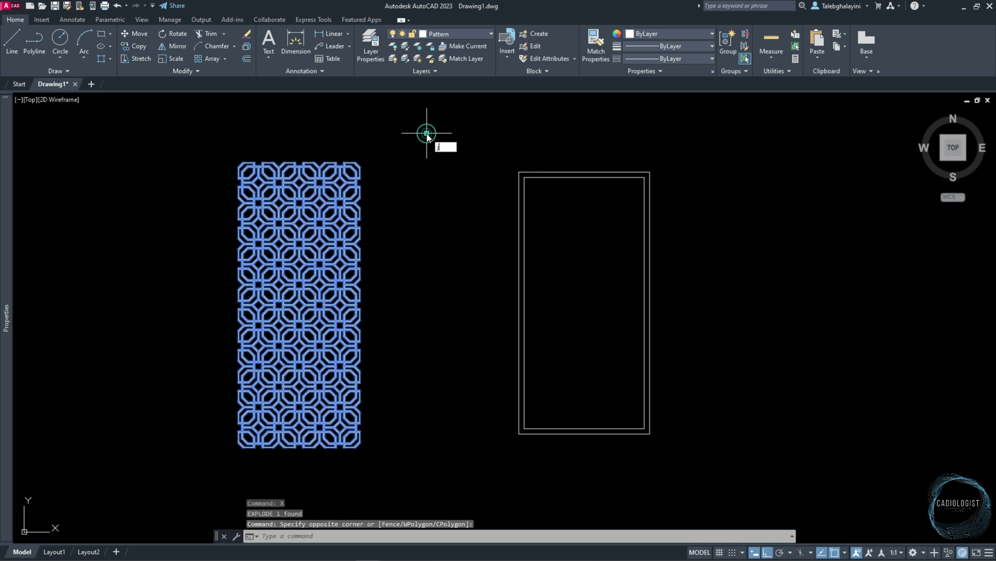
type("j")
key("Return")
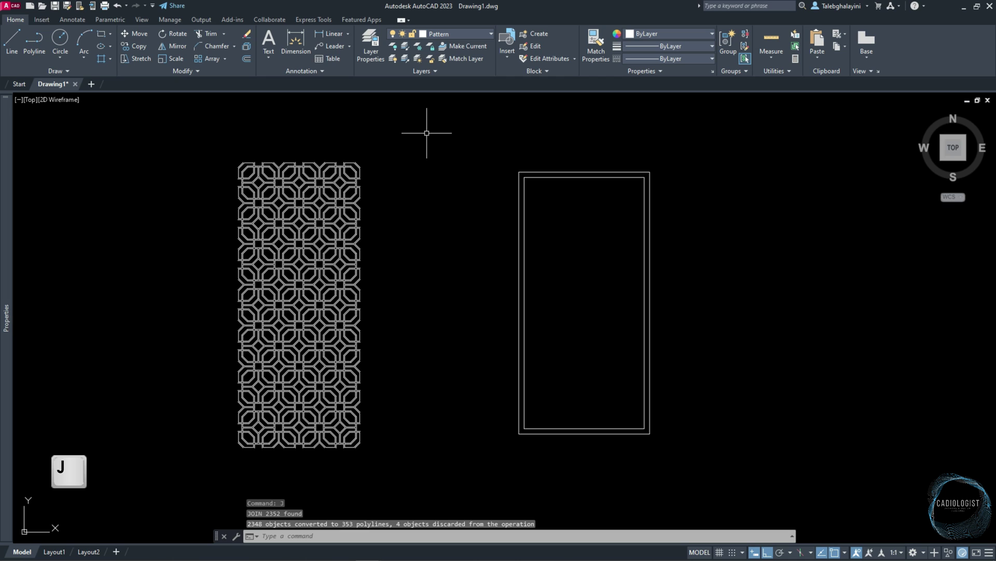
Step: Move the whole joined pattern into the double-lined frame
left_click(223, 145)
left_click(422, 467)
type("m")
key("Return")
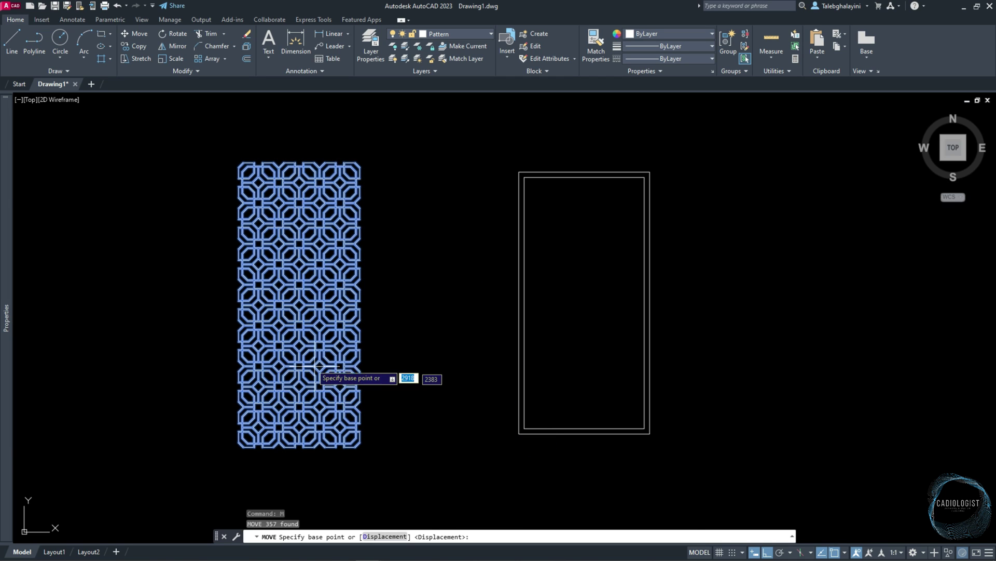
scroll(325, 260, "up", 10)
left_click(323, 240)
scroll(323, 240, "down", 4)
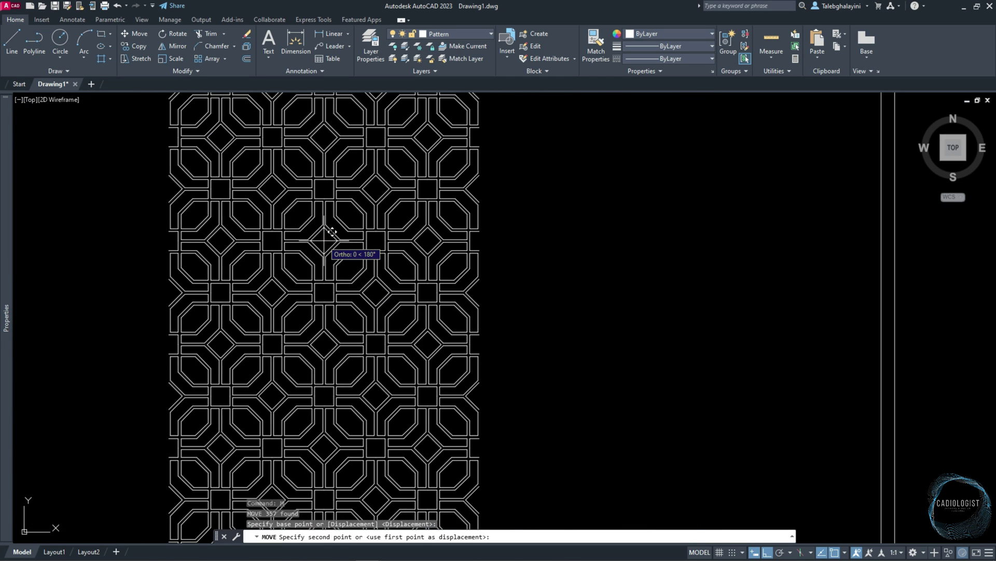
left_click(681, 239)
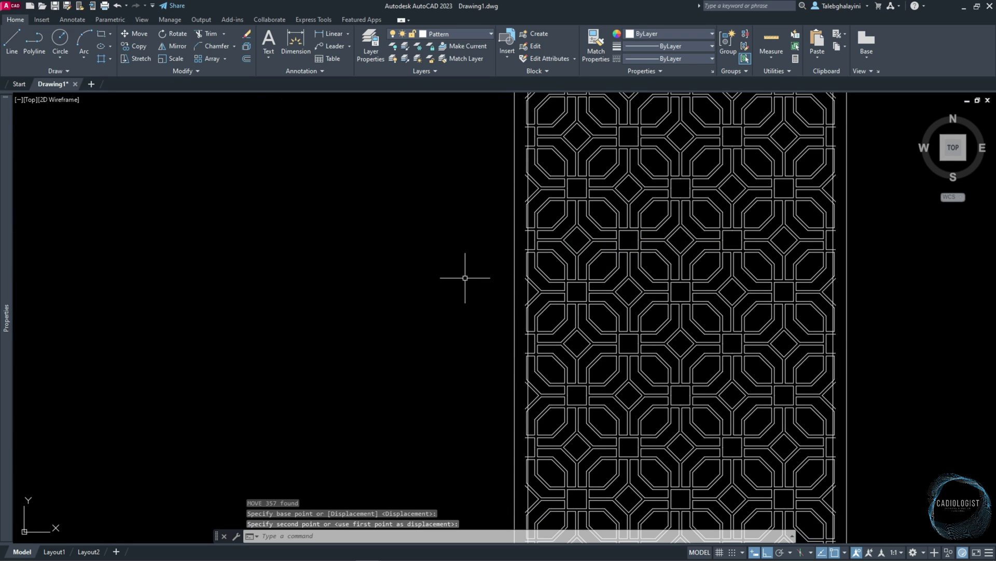
scroll(465, 278, "down", 4)
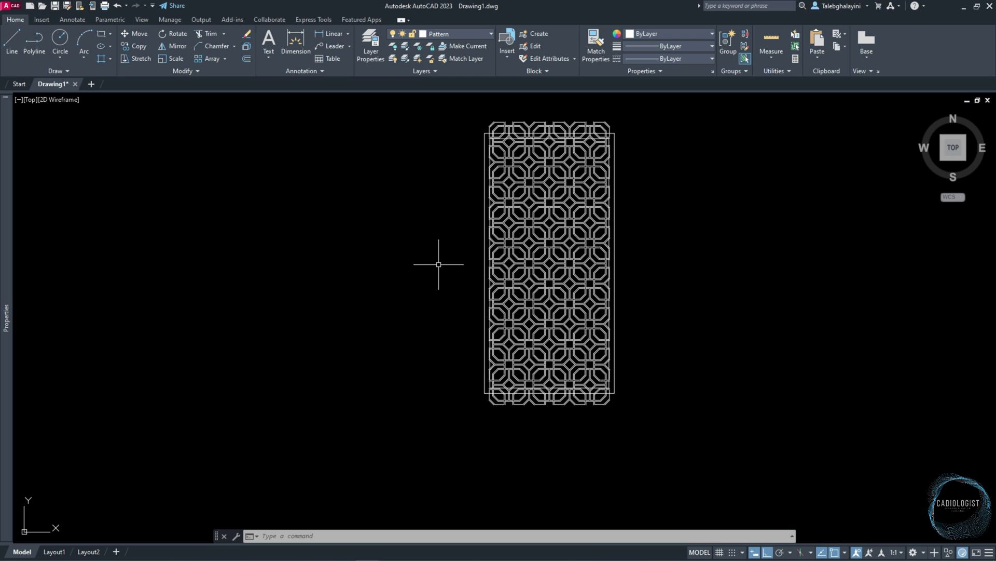
scroll(492, 275, "up", 8)
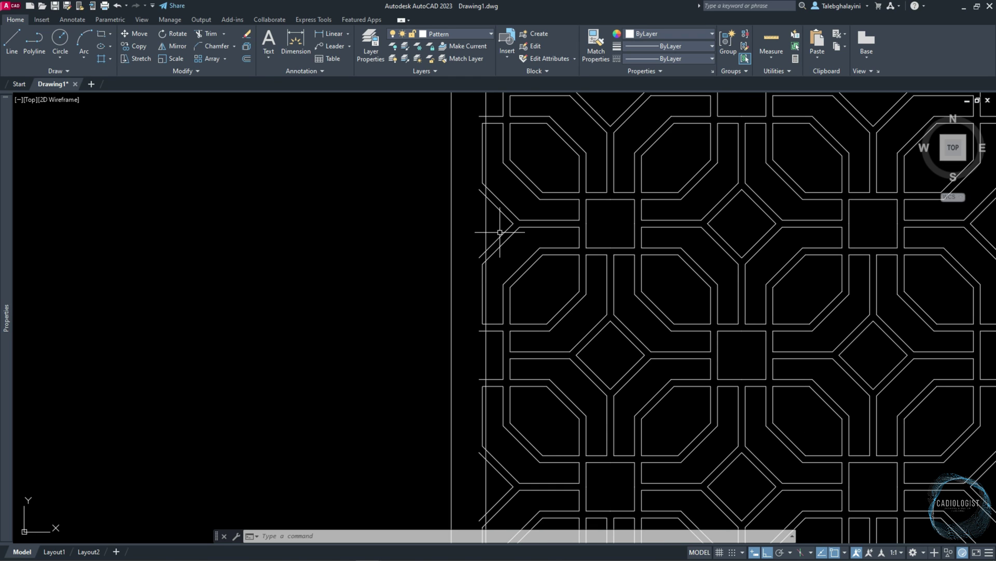
scroll(427, 248, "down", 6)
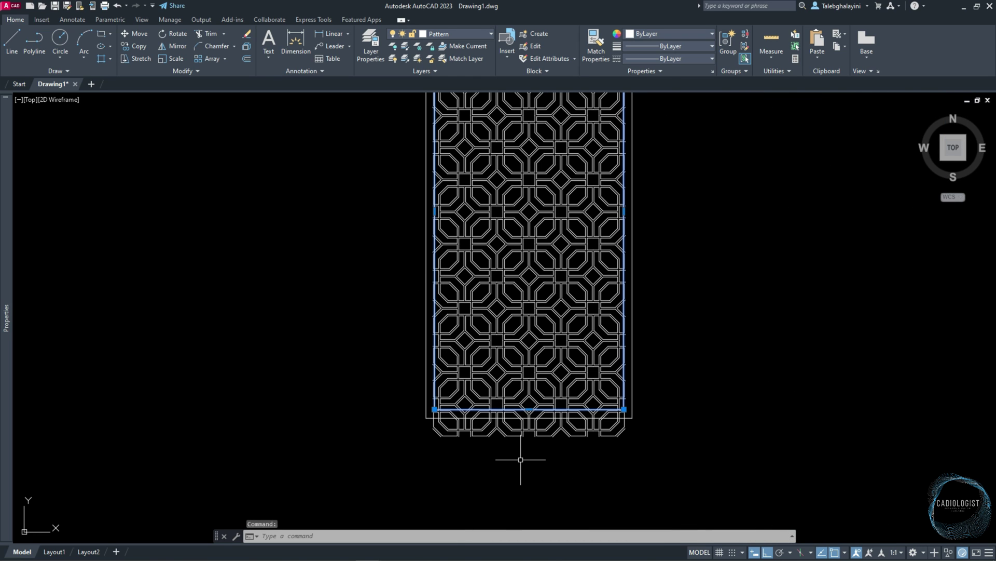
Step: Trim the pattern lines overhanging the inner frame along its bottom and left edges
key("Return")
scroll(540, 446, "up", 6)
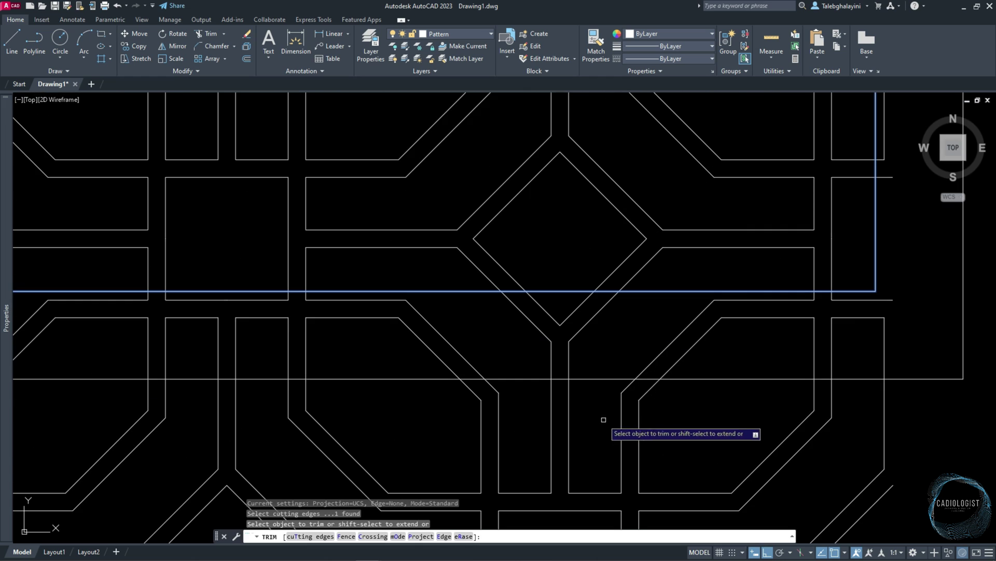
left_click(863, 300)
scroll(77, 312, "up", 3)
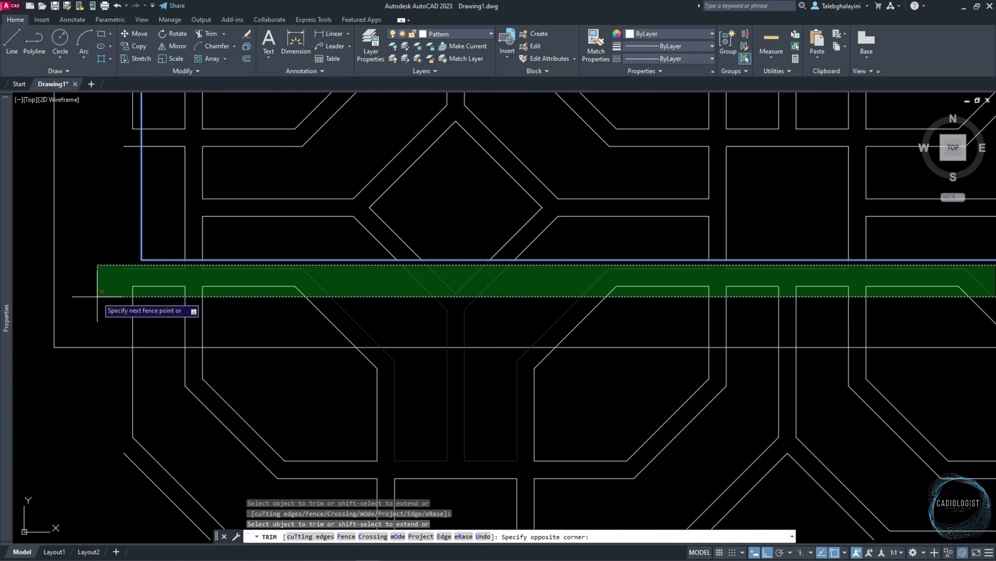
left_click(100, 301)
scroll(127, 159, "down", 6)
left_click(140, 155)
scroll(262, 342, "up", 5)
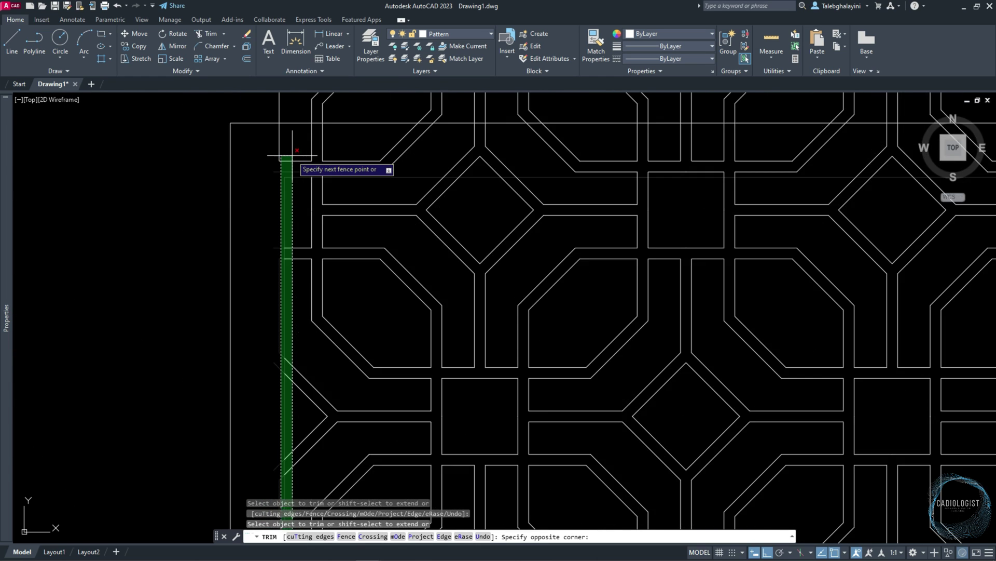
left_click(271, 158)
Step: Trim the overhanging pattern lines along the top and right edges of the frame
scroll(271, 156, "down", 3)
scroll(820, 172, "up", 2)
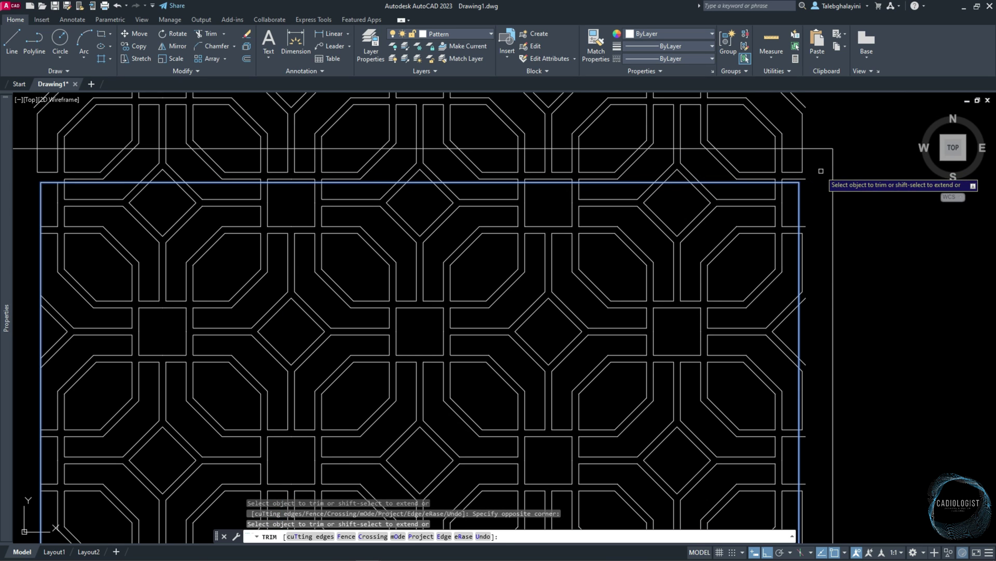
left_click(822, 172)
scroll(249, 181, "up", 5)
left_click(246, 183)
scroll(561, 205, "down", 5)
scroll(716, 218, "up", 4)
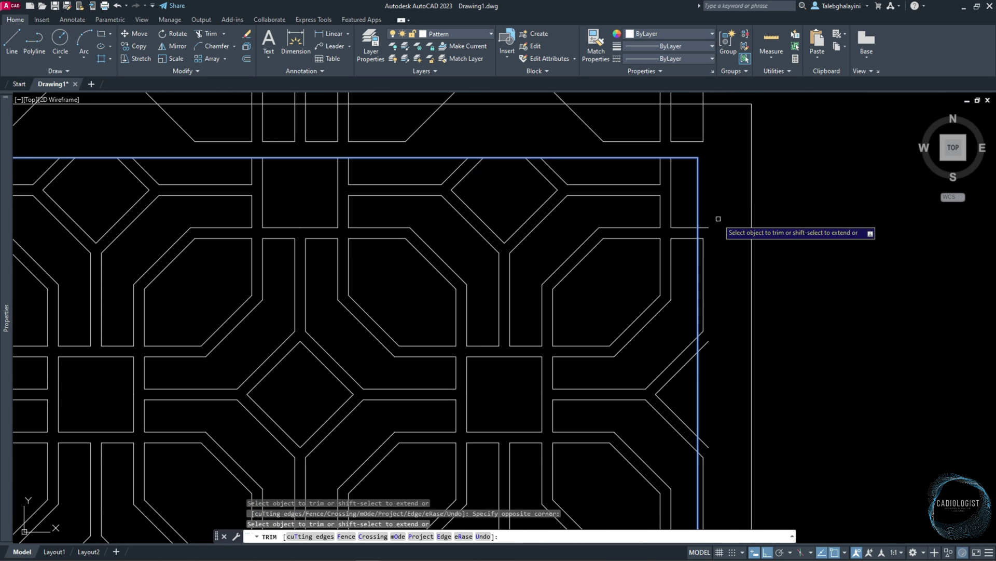
left_click(716, 218)
scroll(716, 218, "down", 6)
scroll(628, 306, "up", 4)
scroll(628, 306, "up", 4)
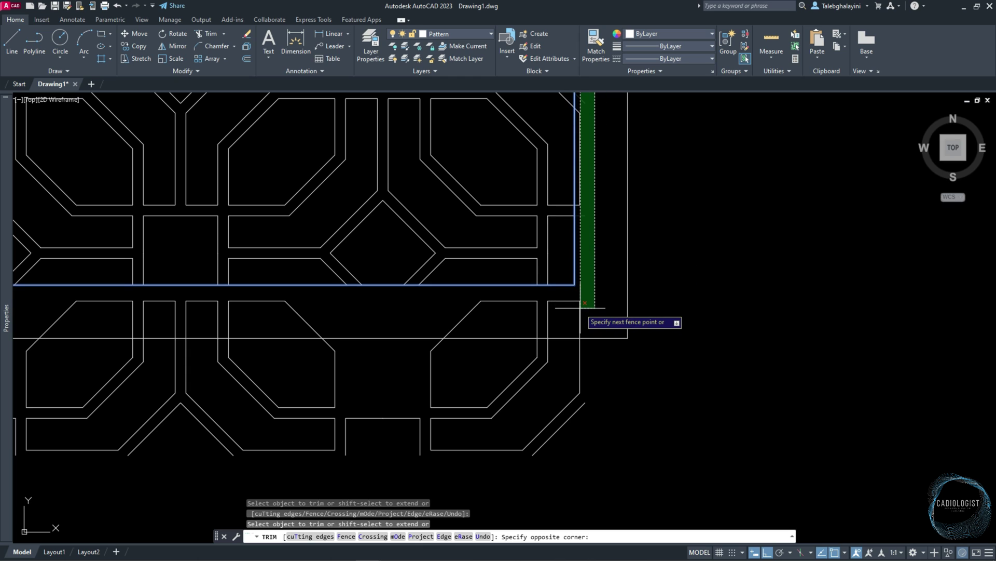
left_click(580, 307)
scroll(571, 353, "down", 6)
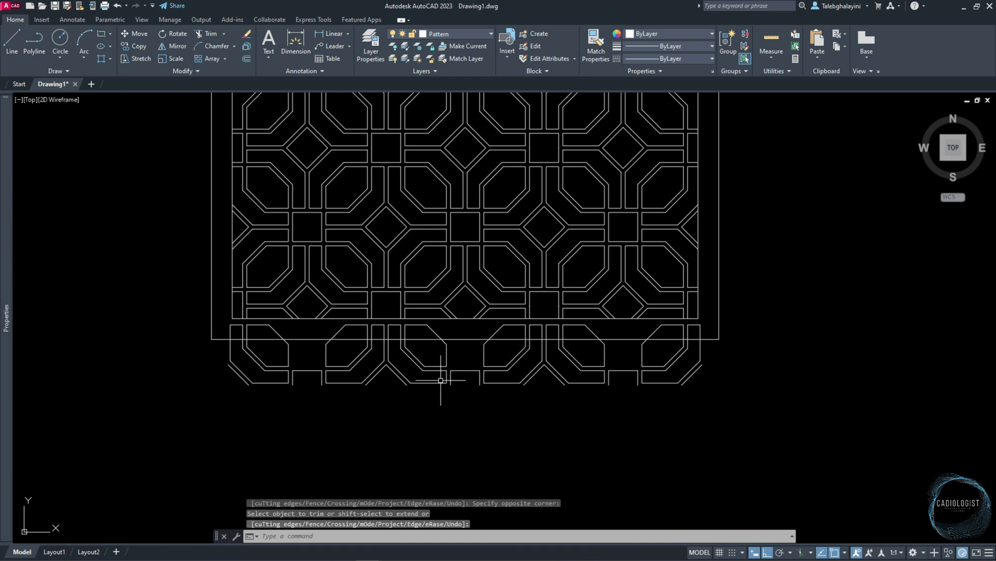
Step: Window-select and delete the loose pieces left below and above the frame
left_click(203, 428)
left_click(818, 323)
key("Delete")
scroll(796, 323, "down", 5)
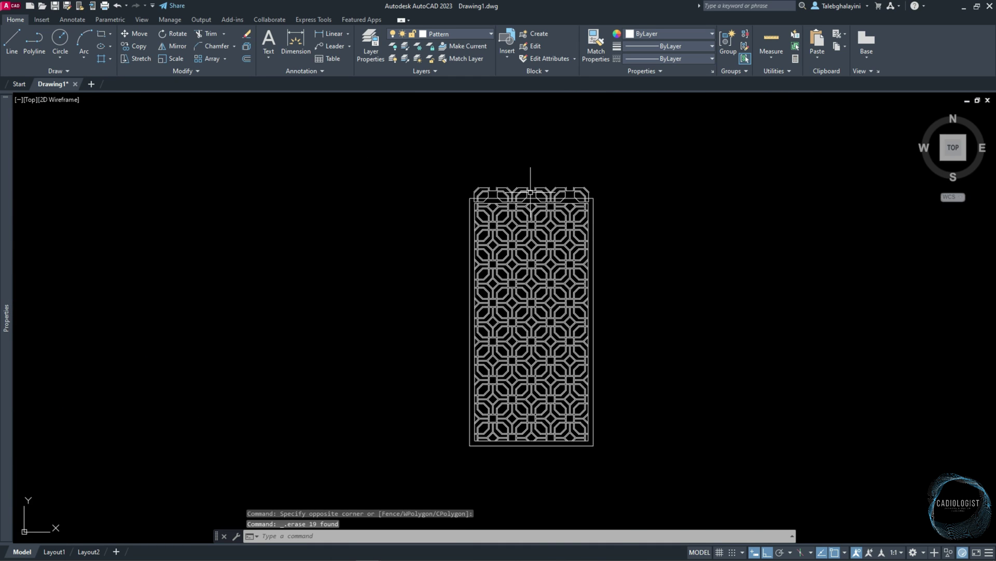
scroll(530, 174, "up", 6)
left_click(258, 151)
left_click(832, 235)
key("Delete")
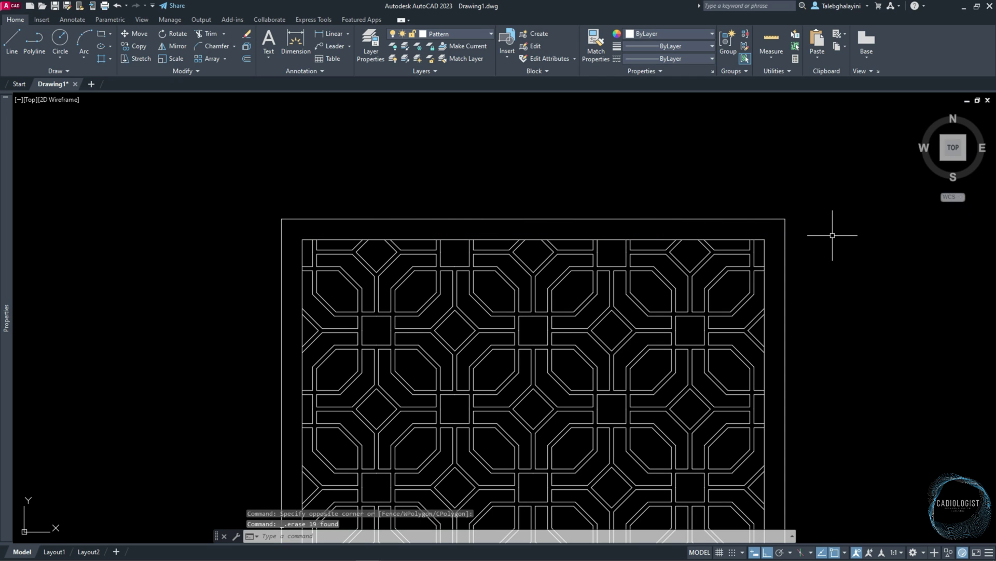
Step: Start TRIM with all objects as cutting edges and cut the short connectors along the top edge
type("tr")
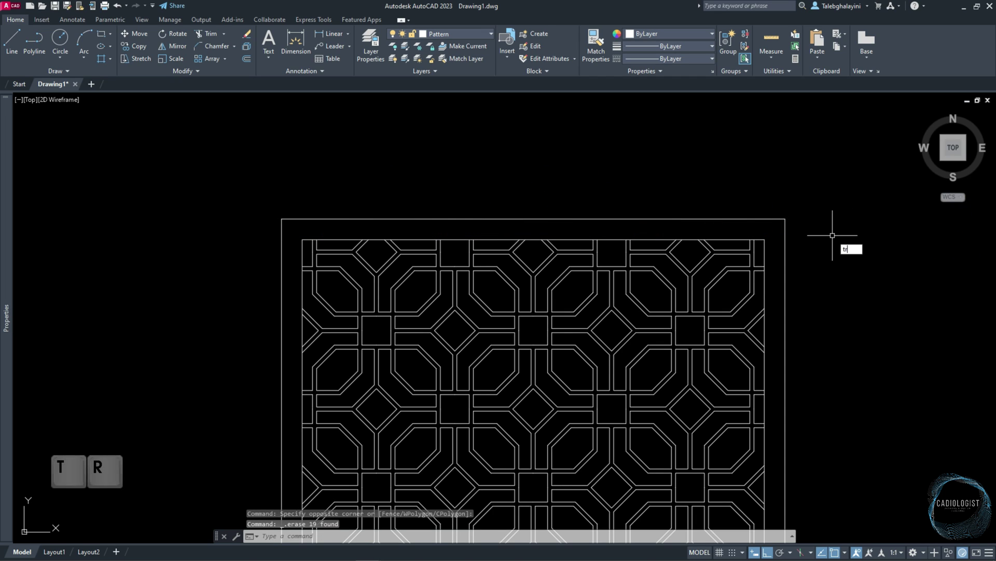
key("space")
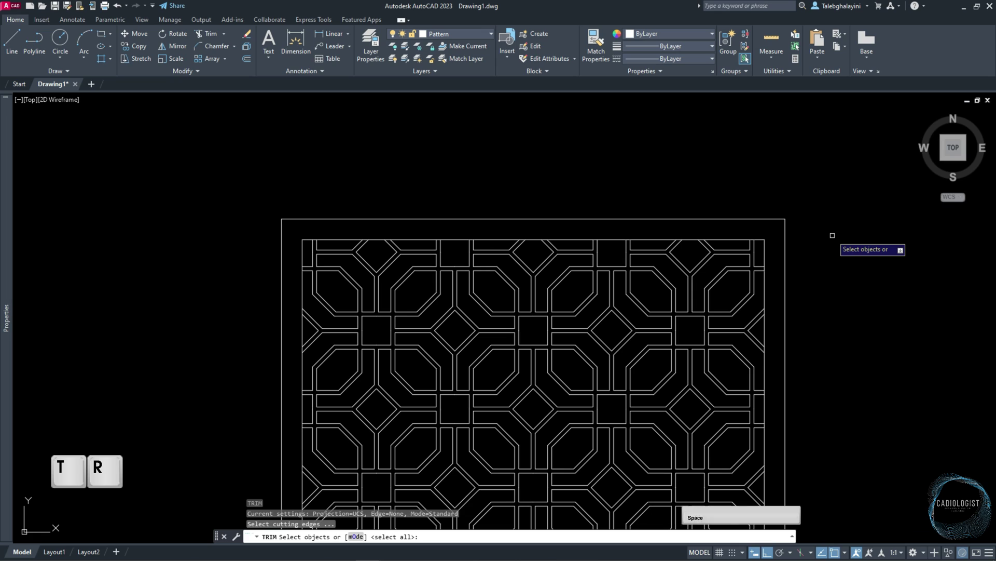
key("space")
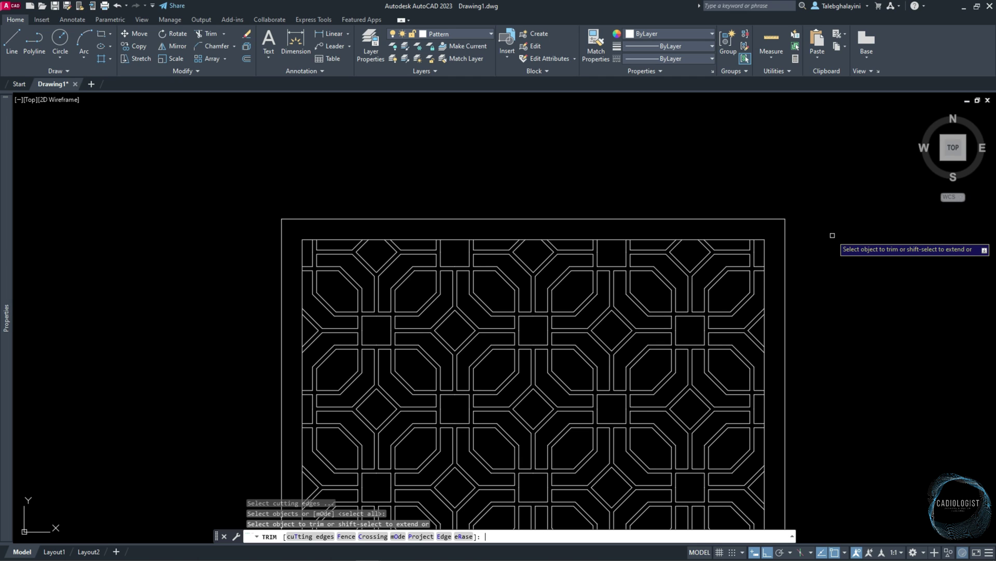
scroll(328, 253, "up", 6)
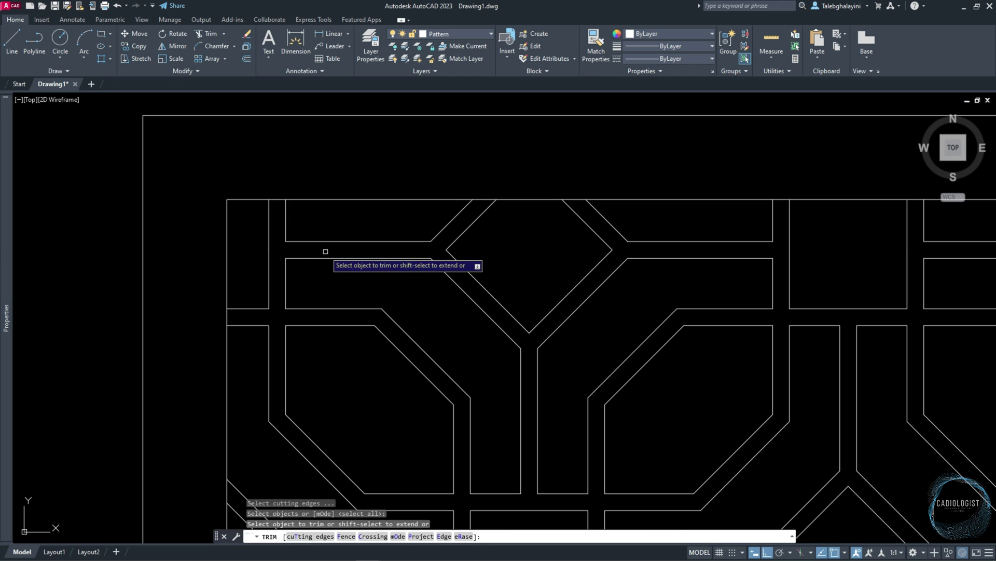
left_click(227, 316)
left_click(484, 199)
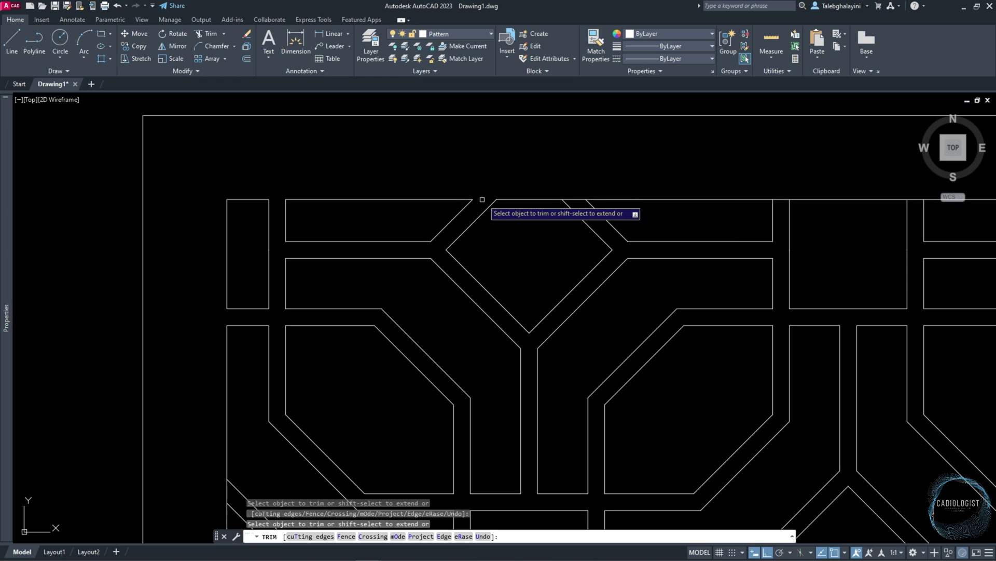
left_click(574, 199)
left_click(782, 199)
middle_click_drag(912, 199, 731, 187)
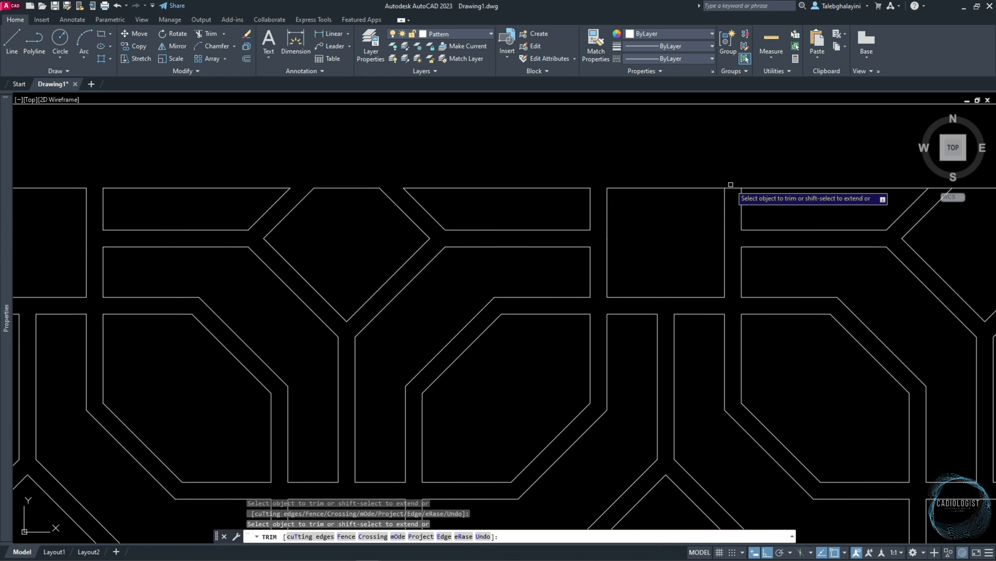
left_click(732, 187)
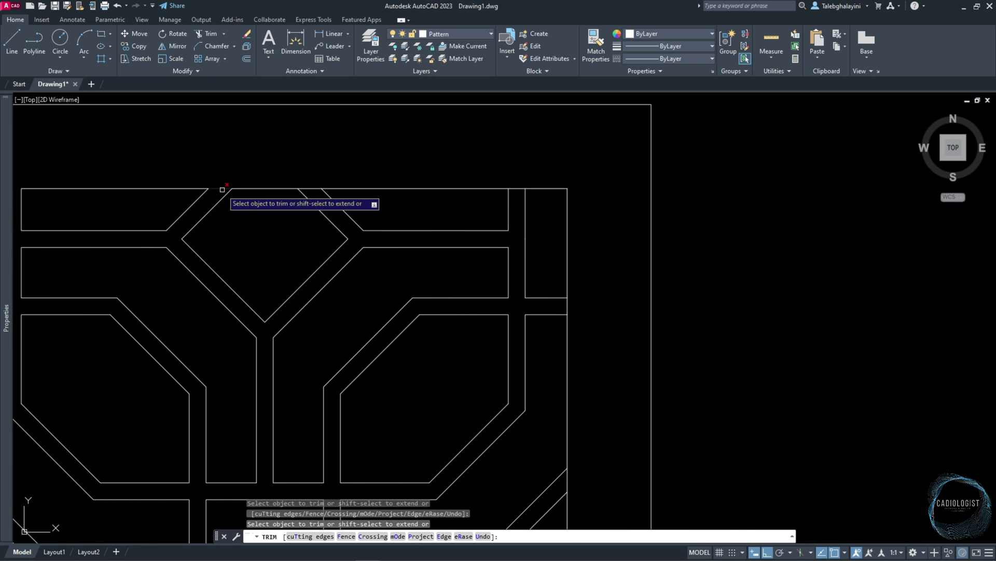
left_click(222, 189)
left_click(311, 189)
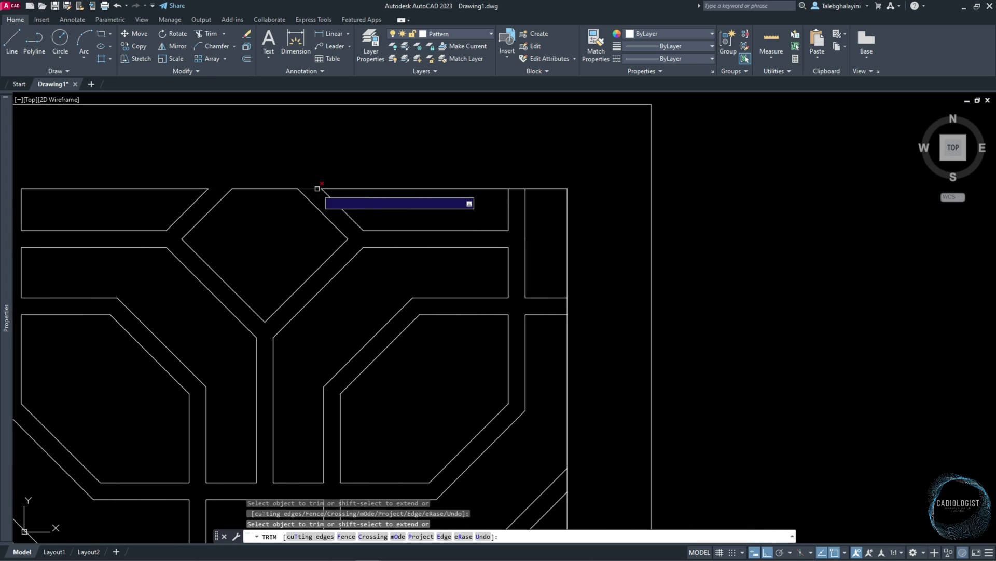
left_click(517, 189)
Step: Trim the stub on the right edge, then work down the right and along the bottom edge
left_click(567, 306)
middle_click_drag(692, 446, 703, 91)
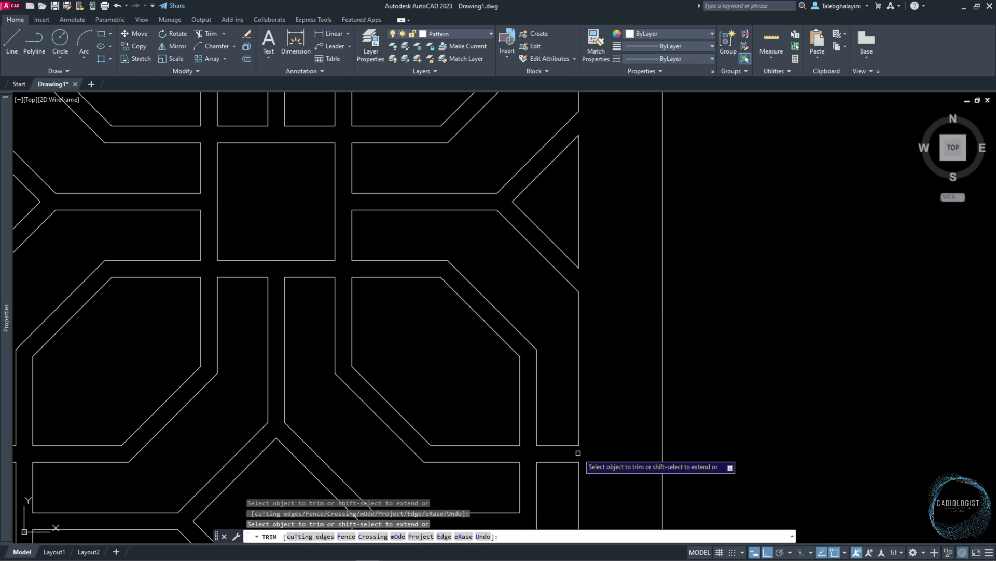
scroll(605, 503, "down", 3)
scroll(597, 164, "up", 3)
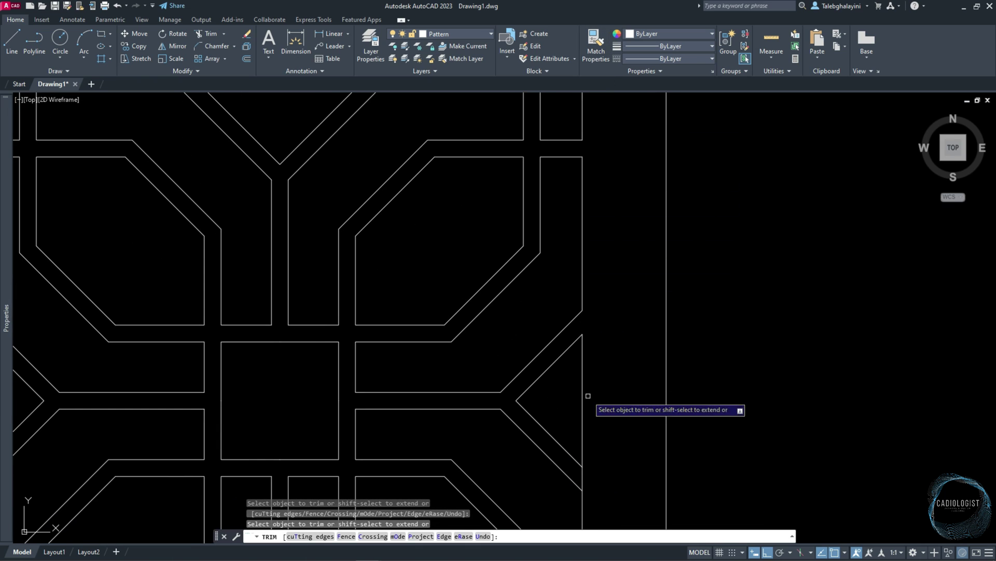
middle_click_drag(583, 478, 596, 93)
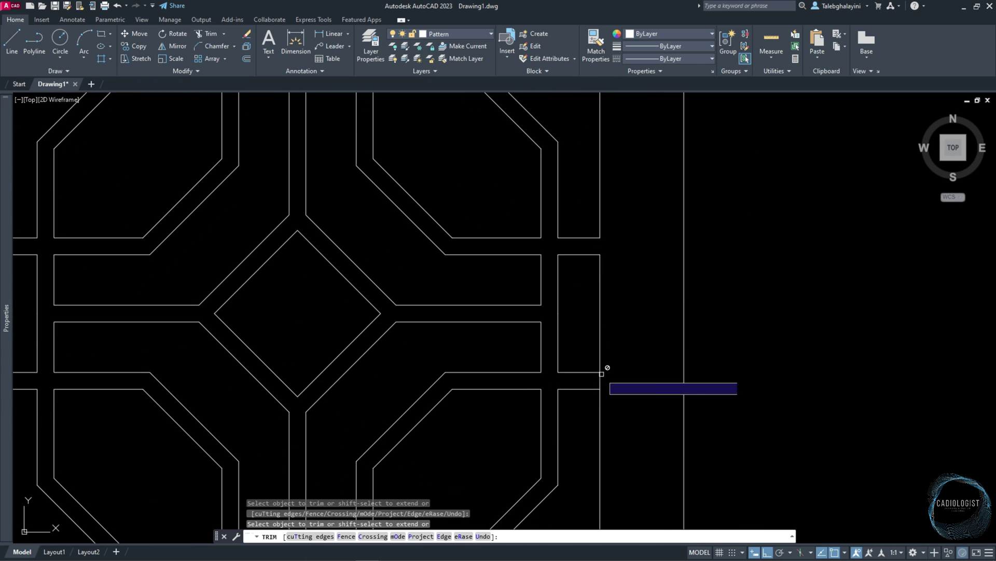
scroll(665, 374, "down", 3)
scroll(649, 126, "up", 3)
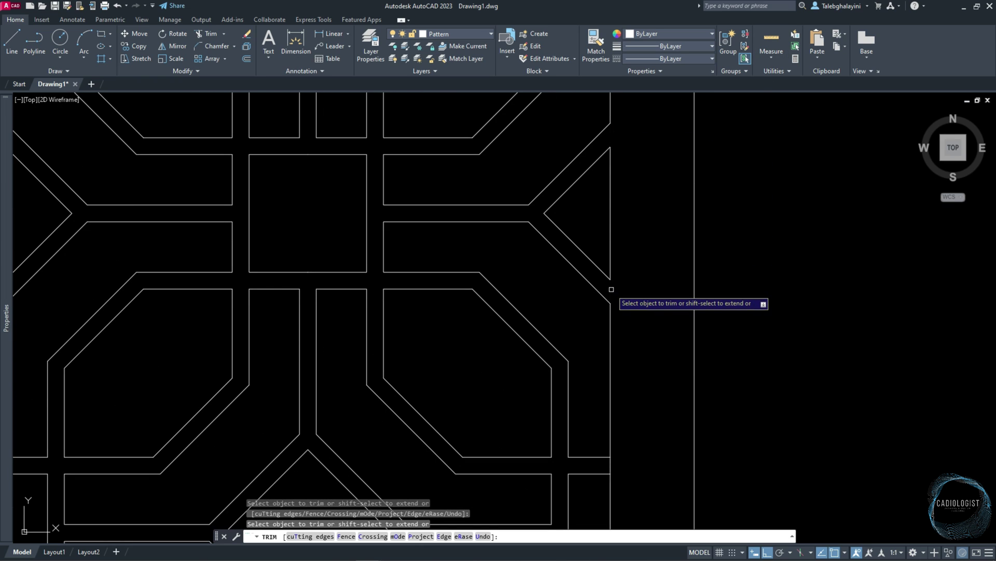
scroll(612, 290, "up", 3)
scroll(640, 116, "down", 3)
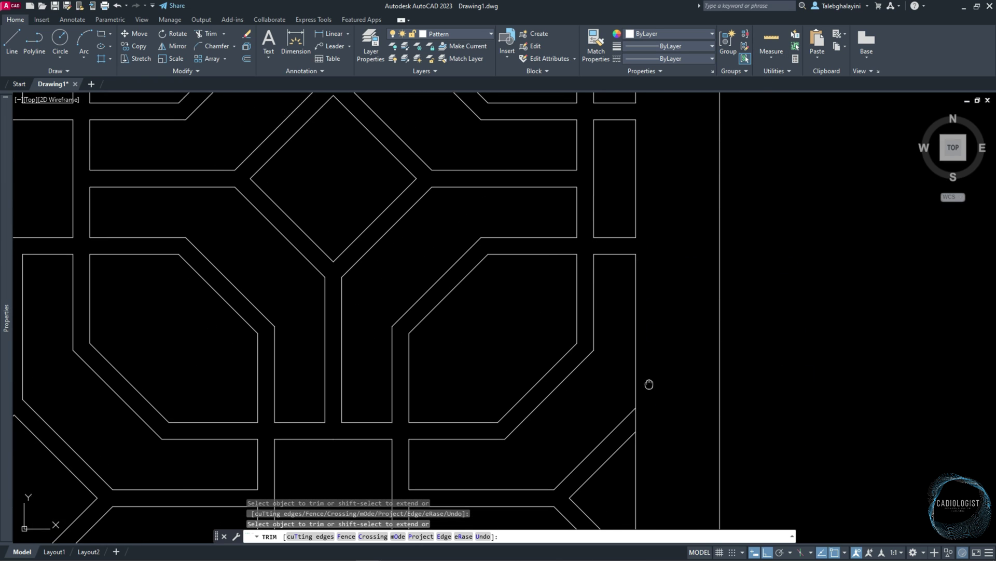
middle_click_drag(647, 382, 651, 155)
middle_click_drag(676, 415, 687, 115)
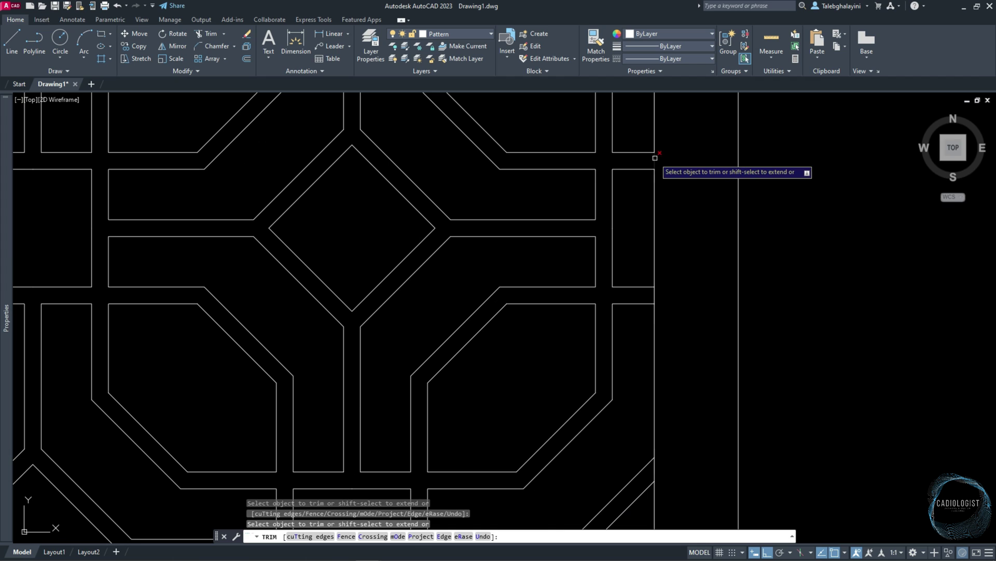
middle_click_drag(767, 104, 807, 343)
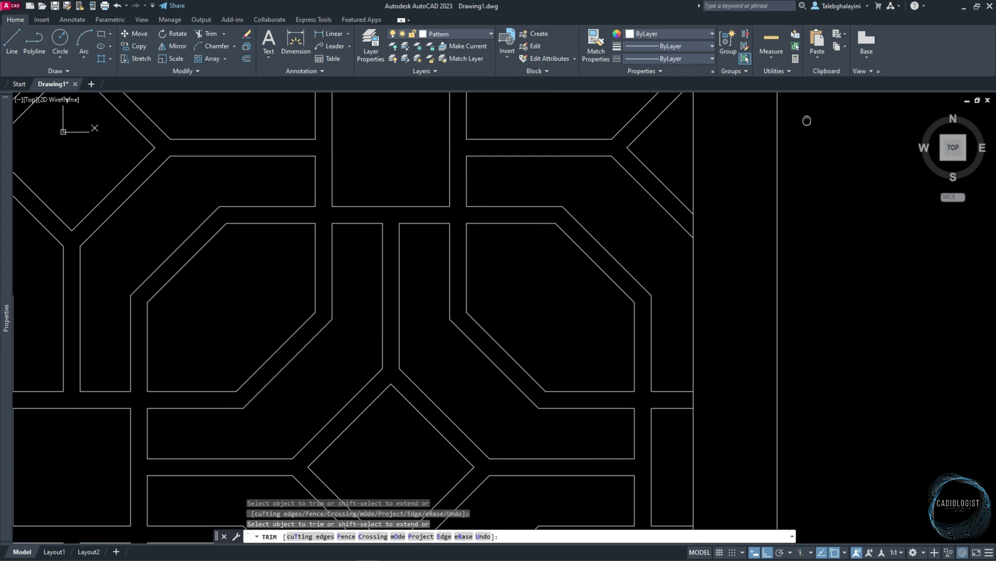
middle_click_drag(693, 402, 709, 122)
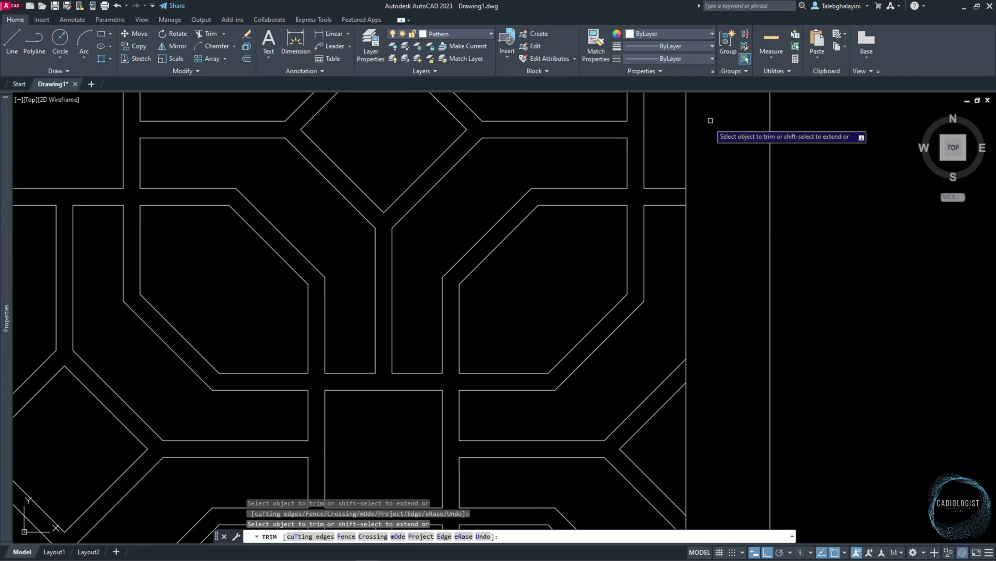
middle_click_drag(685, 379, 757, 101)
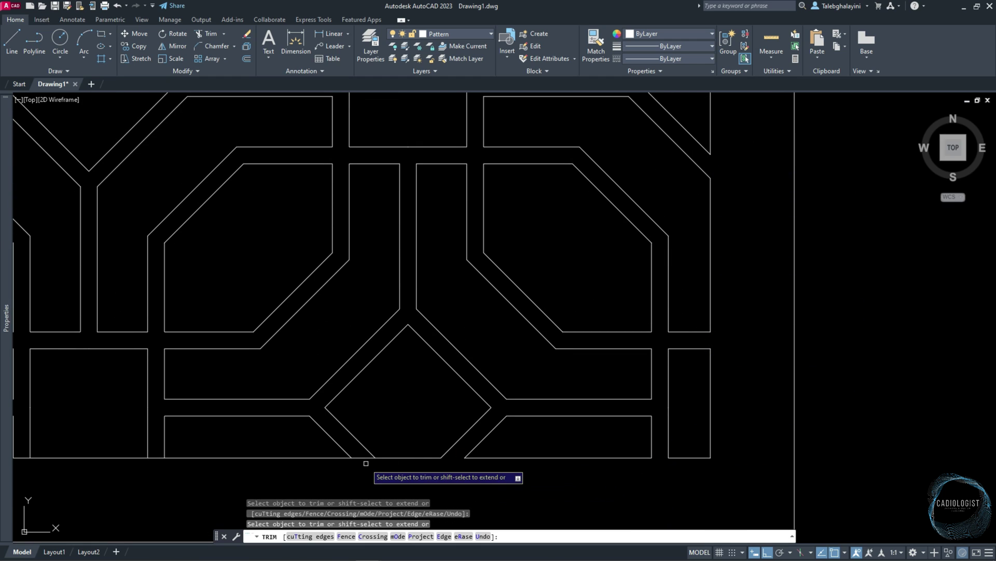
mouse_move(8, 460)
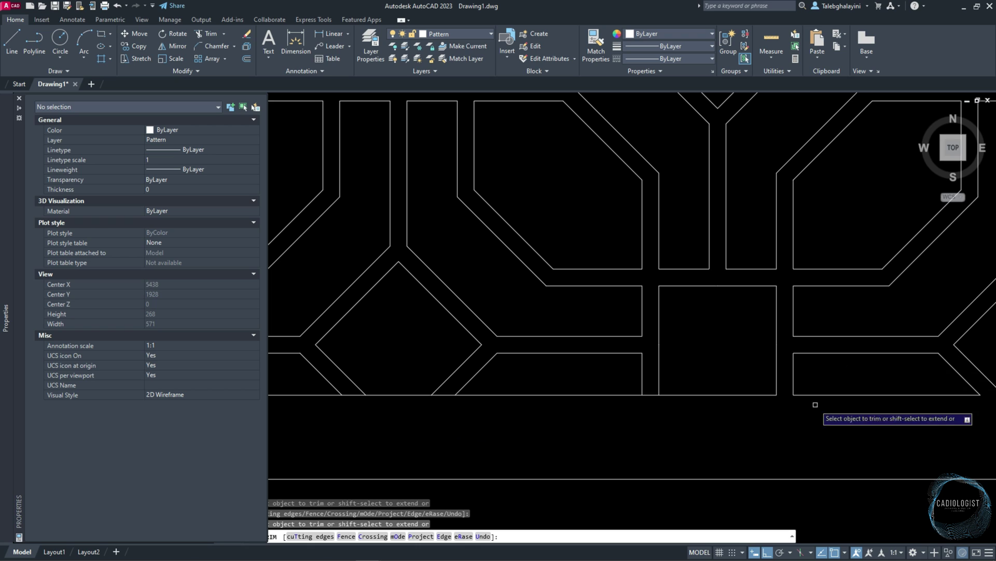
middle_click_drag(351, 394, 783, 378)
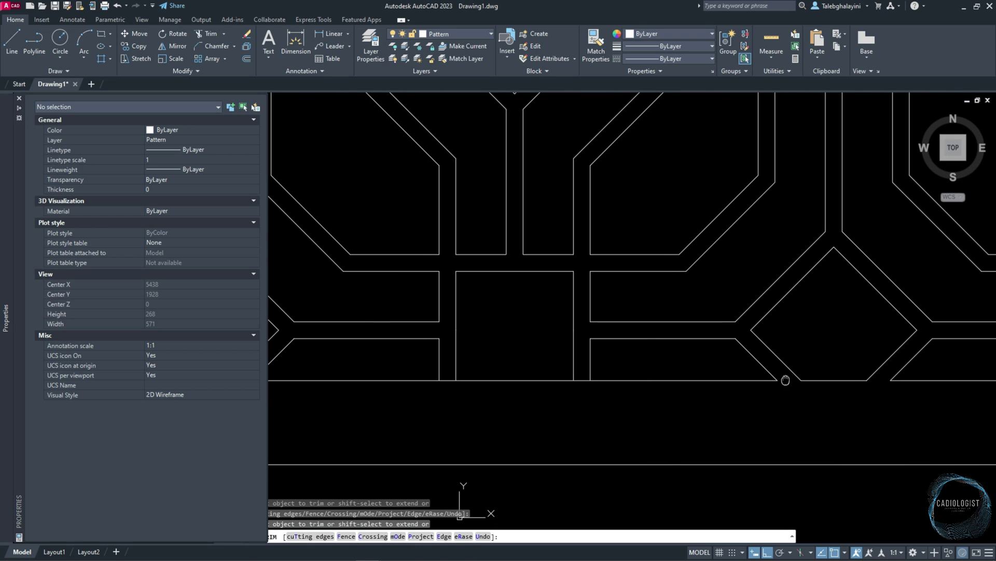
middle_click_drag(447, 373, 911, 401)
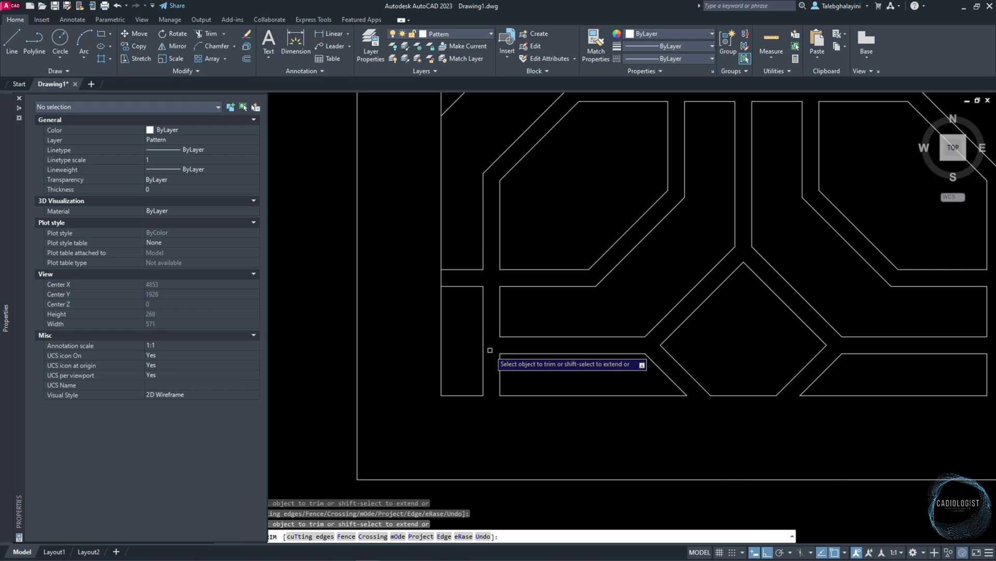
Step: Cut off the strip ends past the left border while moving up the panel's left edge
middle_click_drag(442, 285, 412, 415)
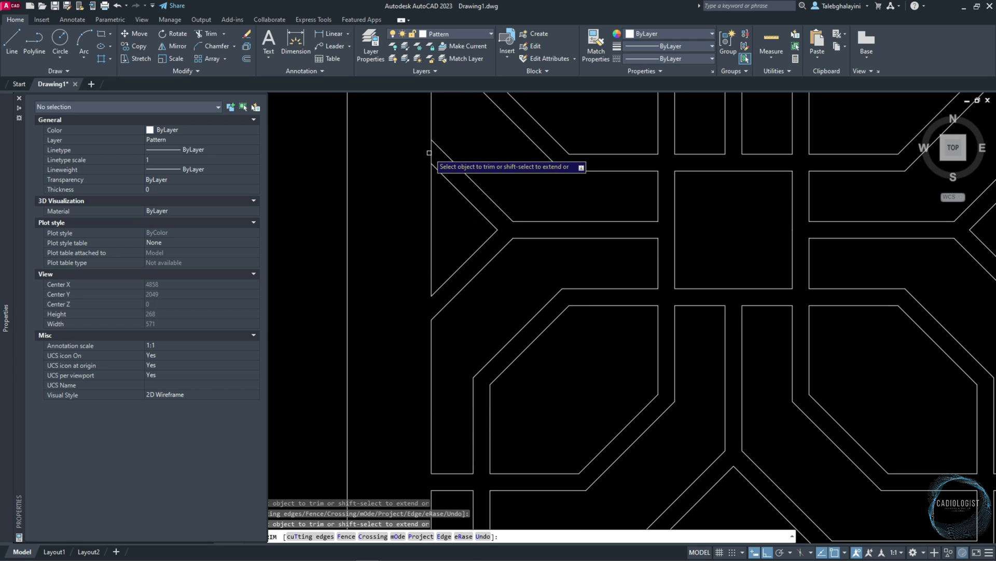
mouse_move(423, 150)
middle_mouse_down()
mouse_move(418, 275)
mouse_move(445, 277)
middle_mouse_up()
middle_click_drag(444, 143, 494, 478)
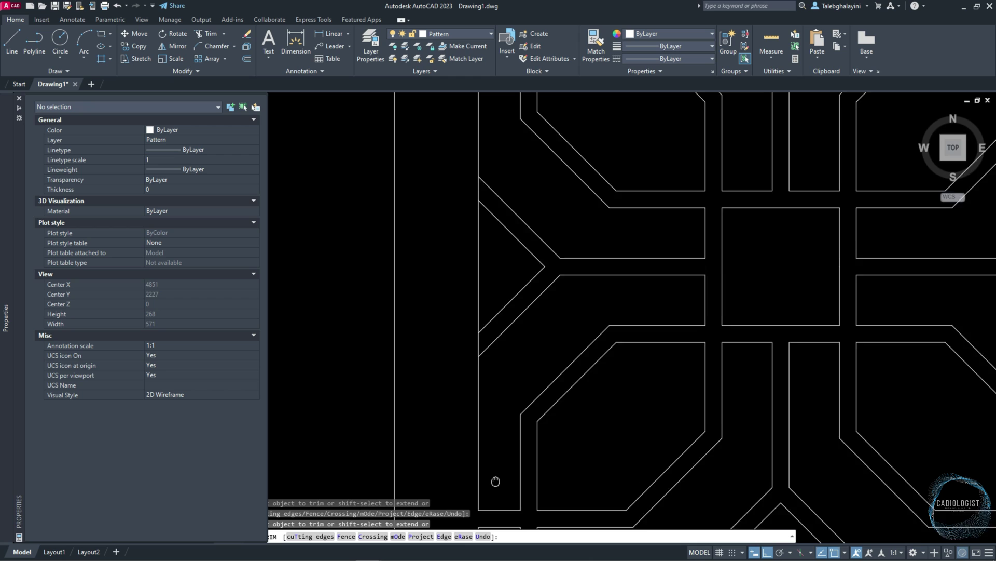
mouse_move(485, 241)
middle_mouse_down()
mouse_move(556, 200)
mouse_move(500, 444)
middle_mouse_up()
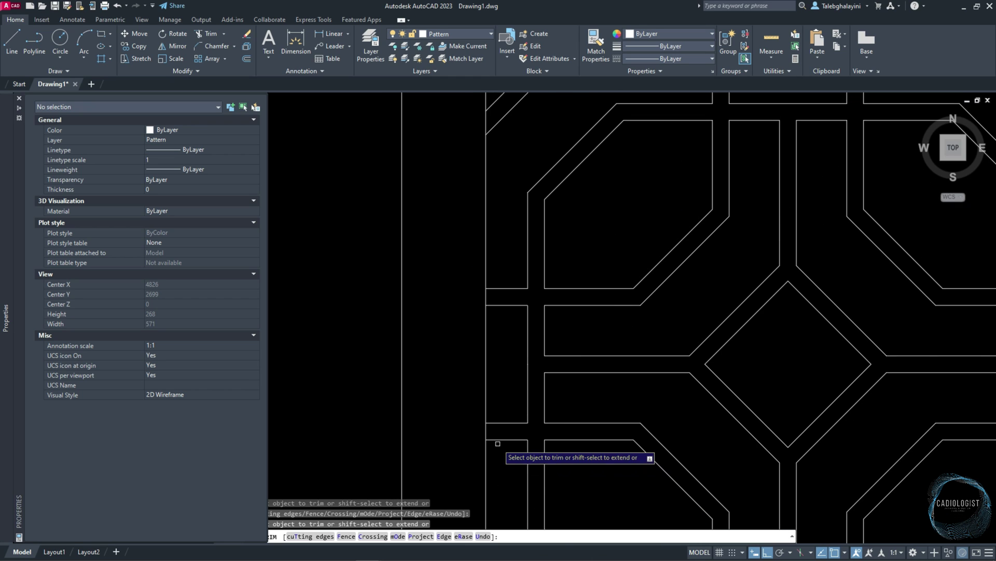
middle_click_drag(485, 112, 472, 429)
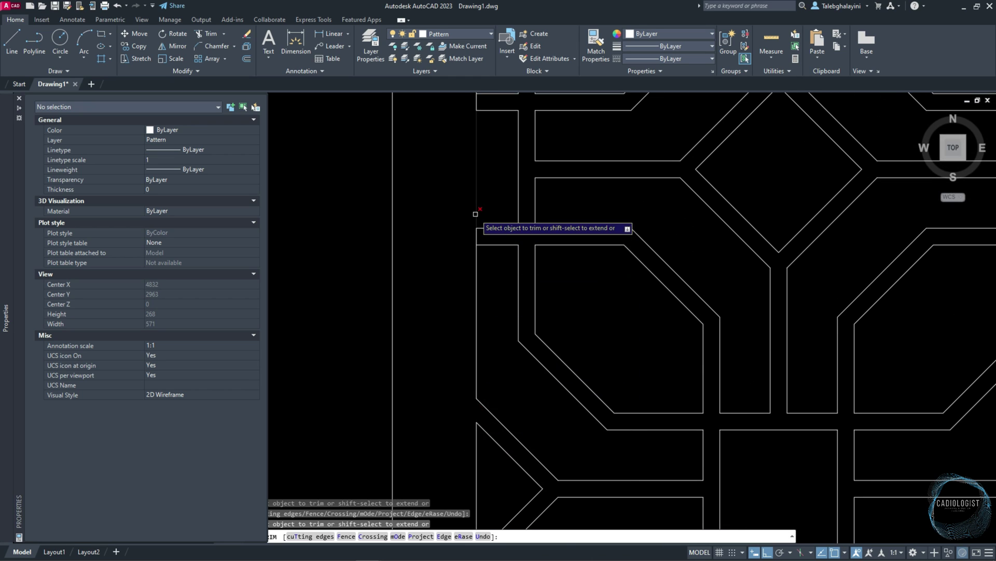
middle_click_drag(476, 104, 511, 446)
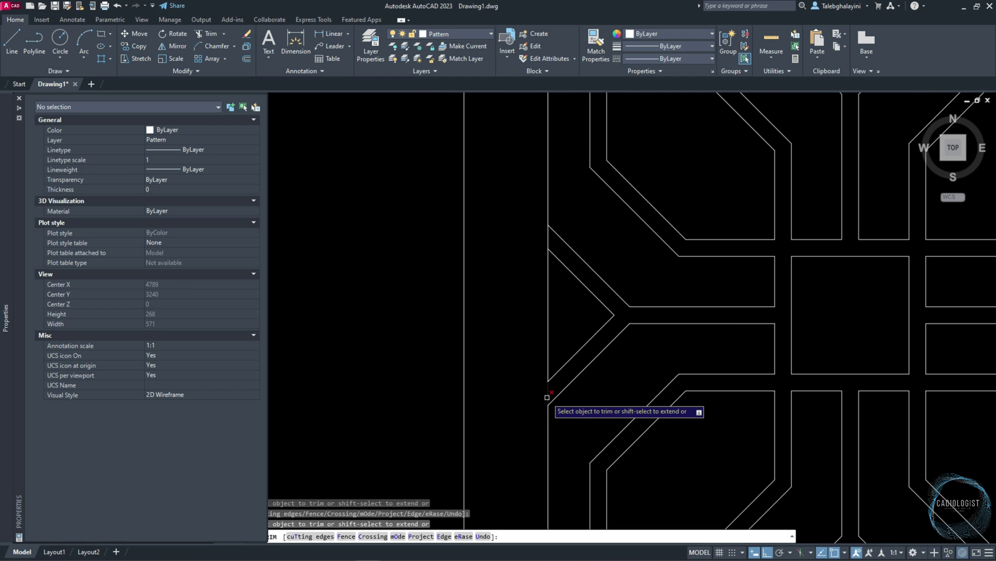
middle_click_drag(542, 101, 567, 479)
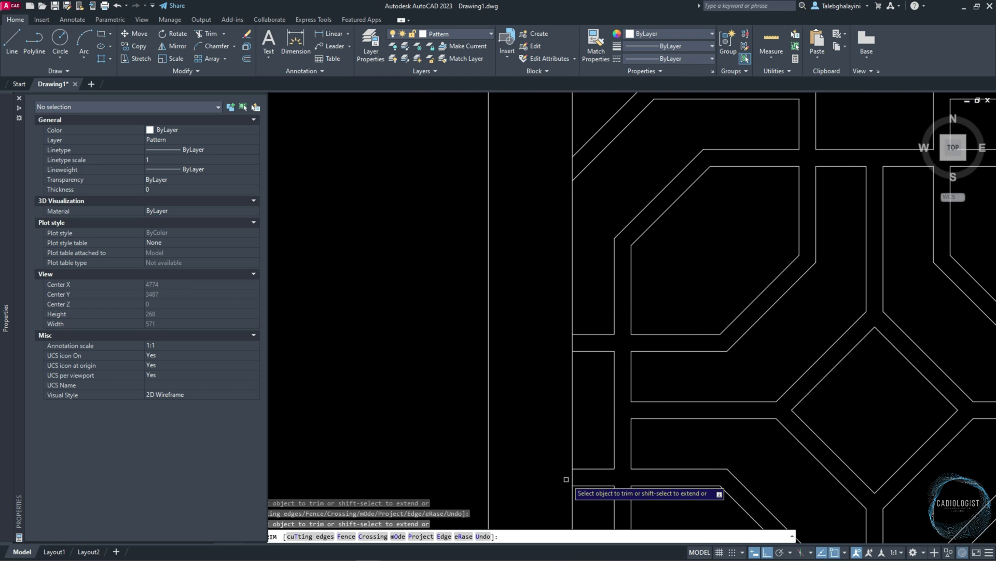
left_click(574, 343)
left_click(563, 343)
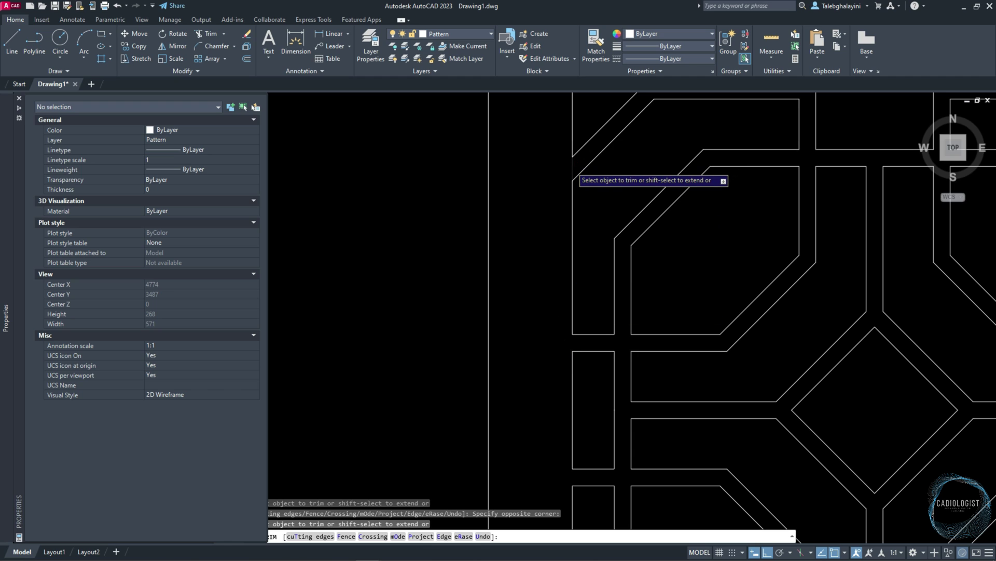
middle_click_drag(568, 166, 581, 500)
left_click(582, 196)
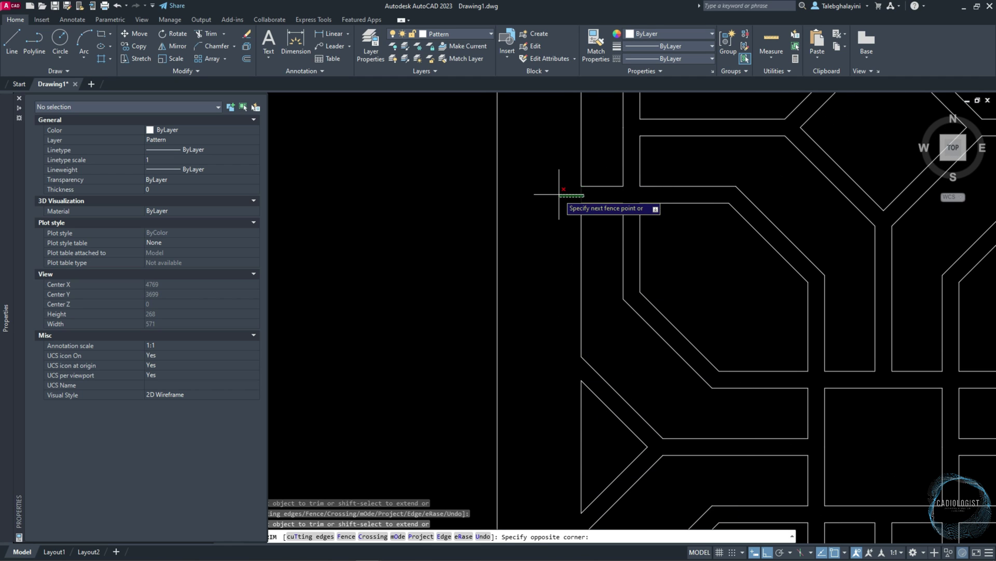
left_click(559, 193)
middle_click_drag(559, 193, 608, 499)
middle_click_drag(592, 99, 581, 468)
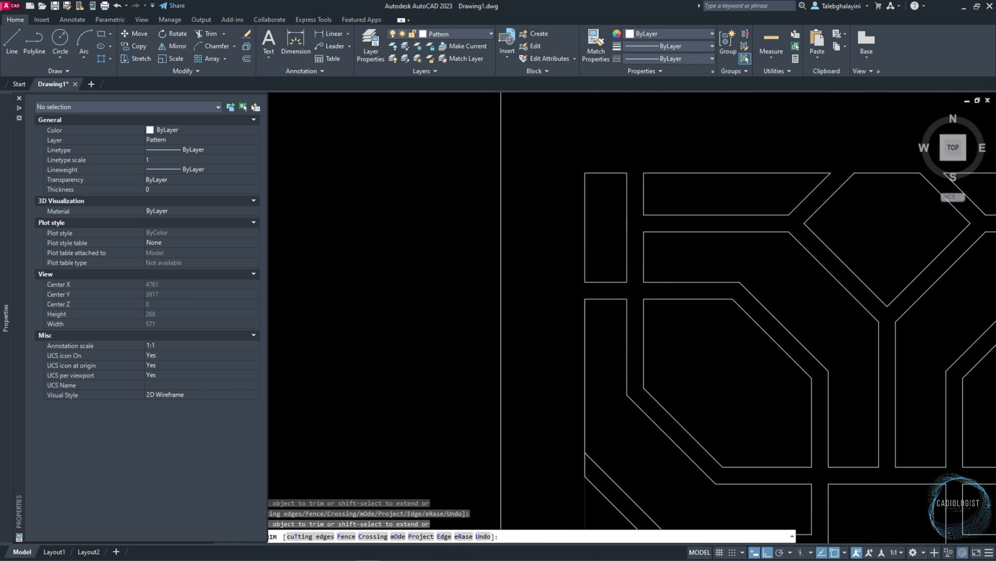
Step: End trimming, zoom to extents and JOIN the panel's 76 segments into 72 polylines
key("Escape")
key("ctrl+1")
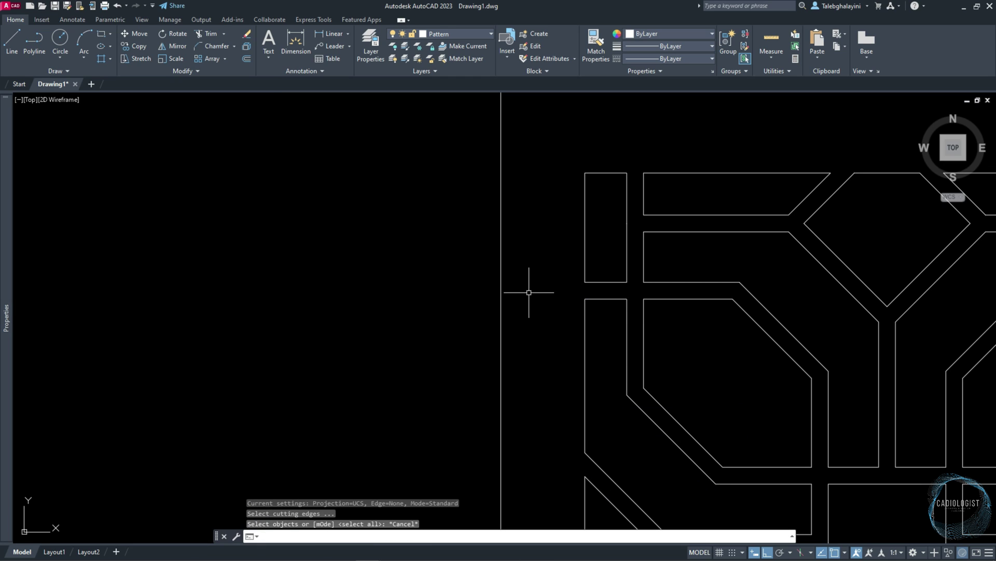
middle_click(529, 285)
middle_click(530, 285)
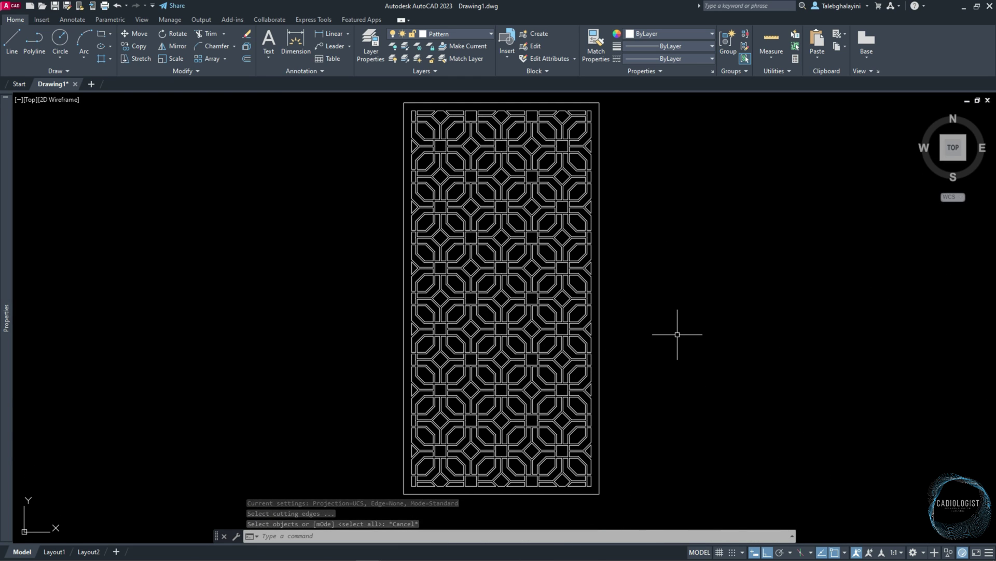
left_click(390, 99)
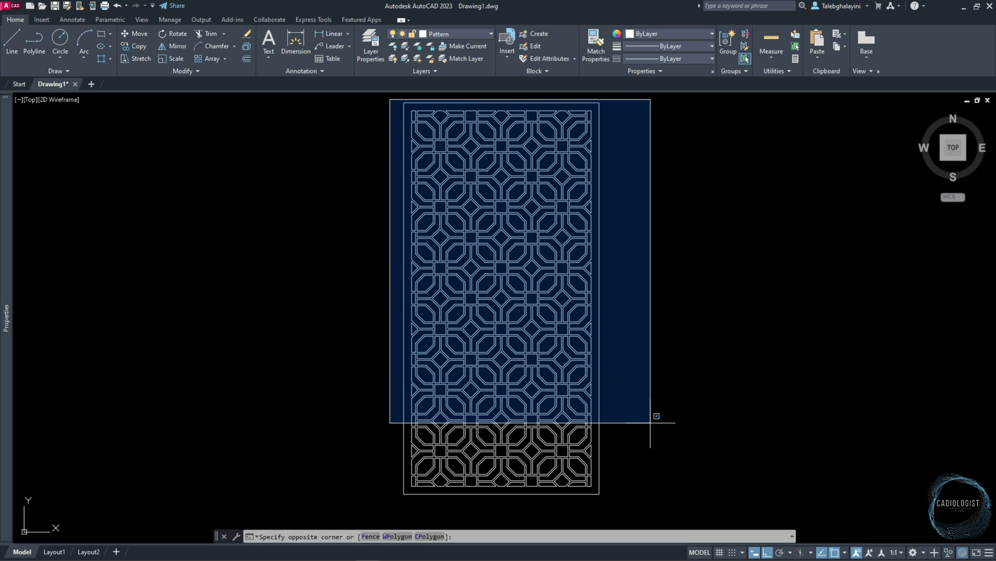
left_click(698, 515)
type("j")
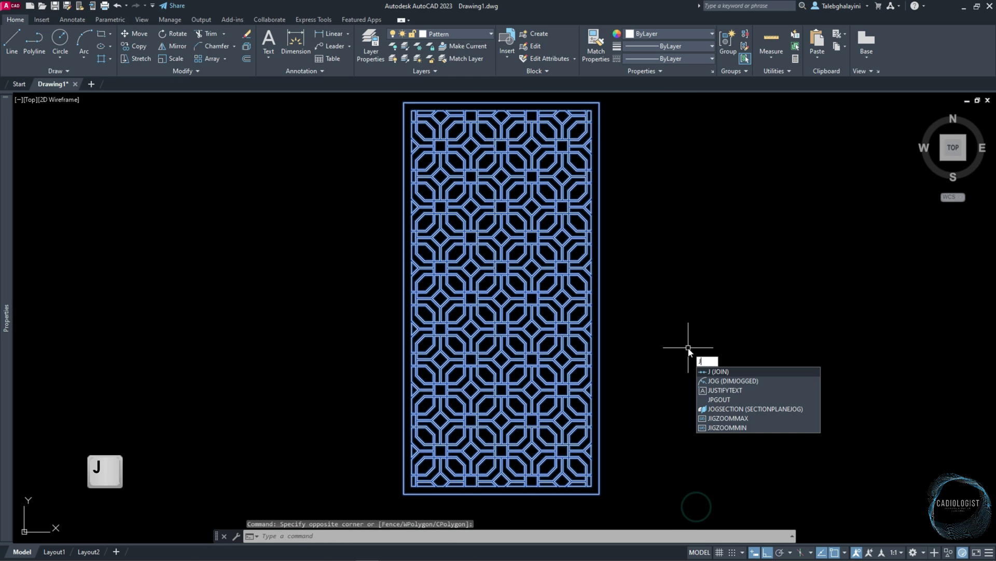
key("Return")
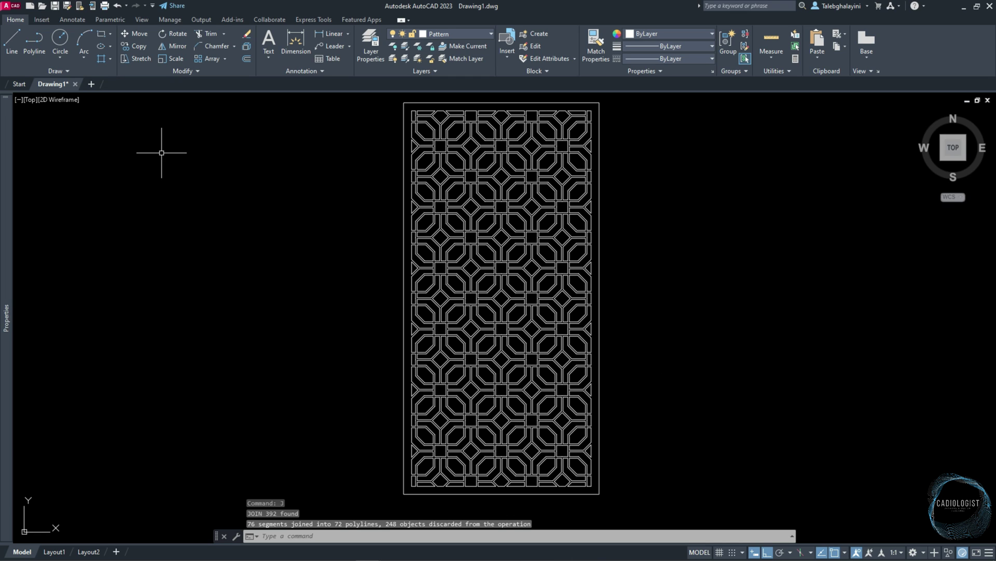
Step: Hatch the panel with a solid fill in colour 39,118,187 at 25 transparency
left_click(112, 59)
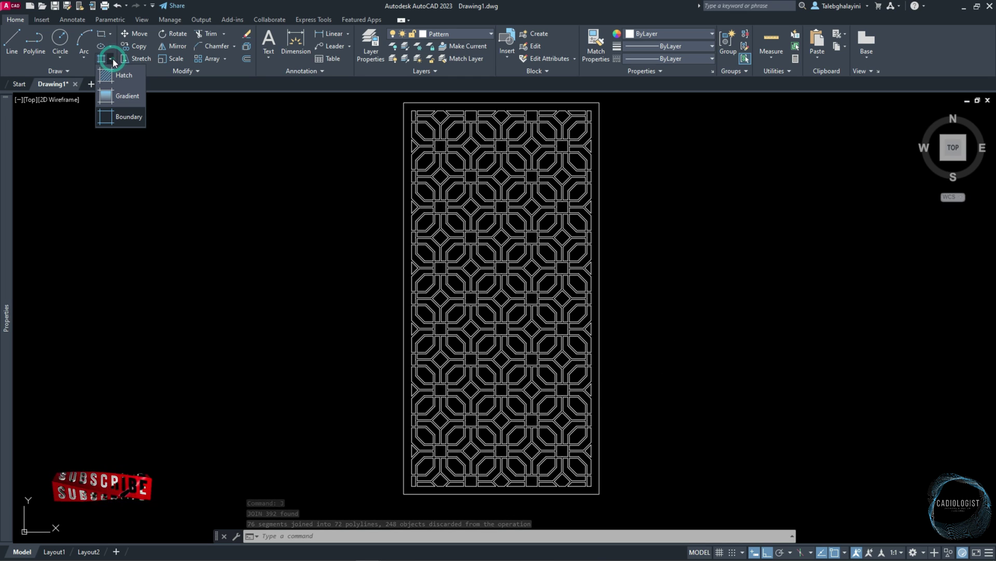
left_click(119, 77)
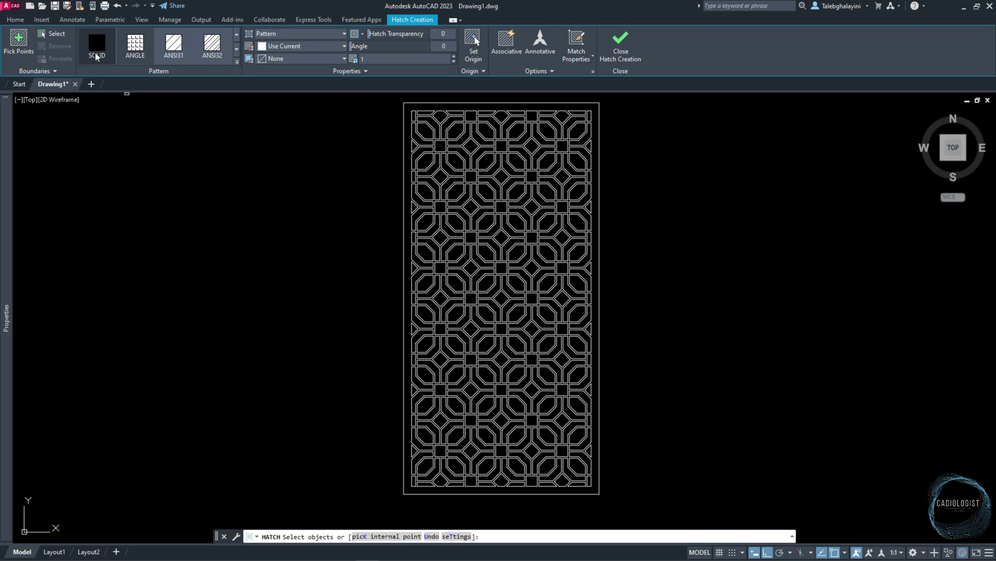
left_click(305, 46)
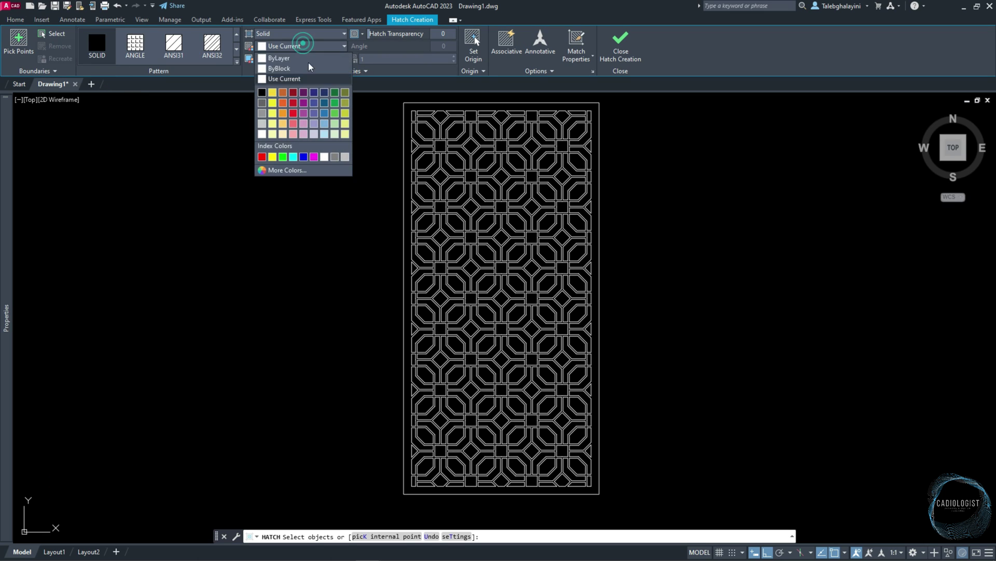
left_click(325, 114)
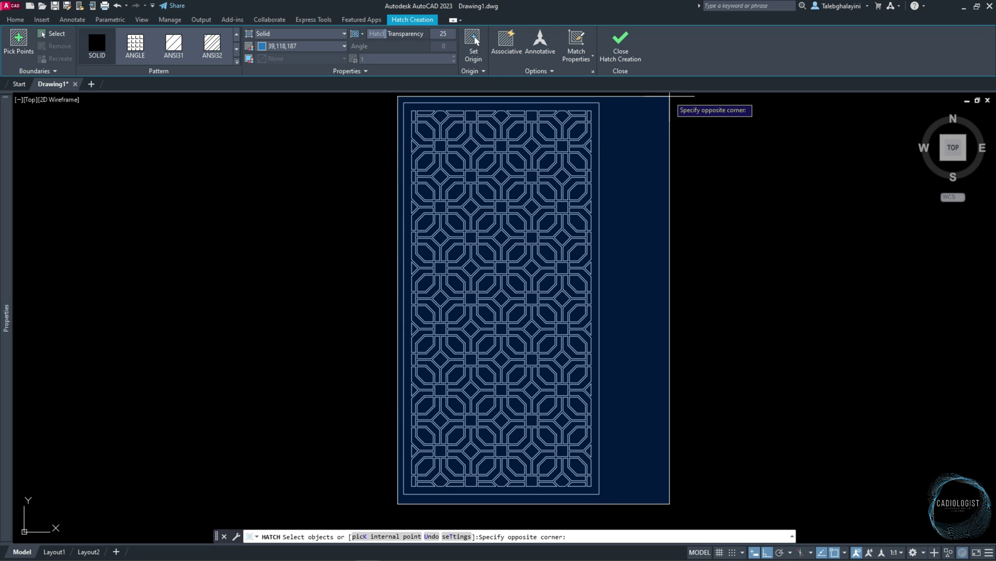
left_click(670, 96)
key("Return")
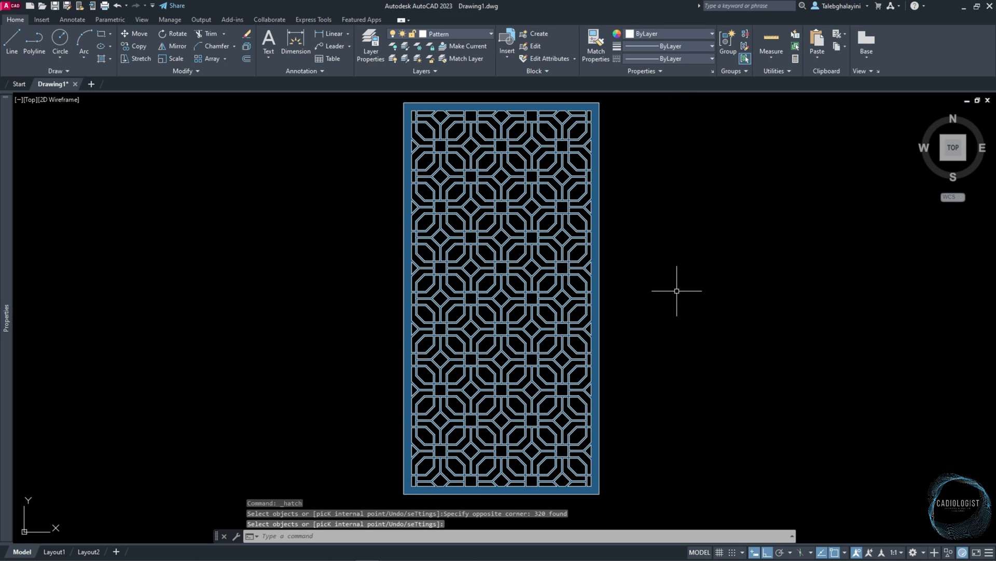
Step: Pan over the filled pattern to inspect it, then zoom to extents
type("p")
key("Return")
scroll(513, 385, "up", 5)
left_click_drag(514, 293, 505, 402)
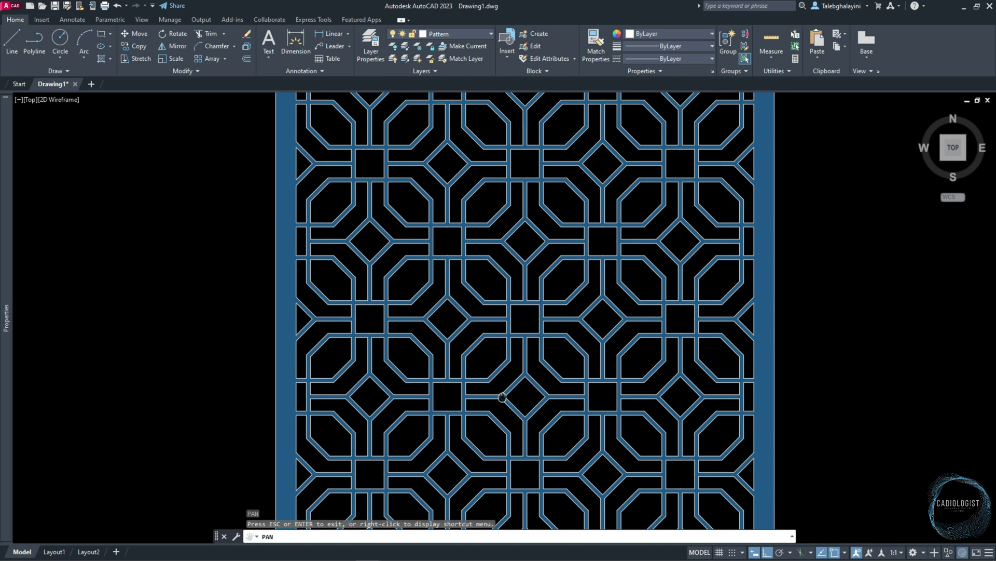
left_click_drag(527, 258, 525, 393)
key("Escape")
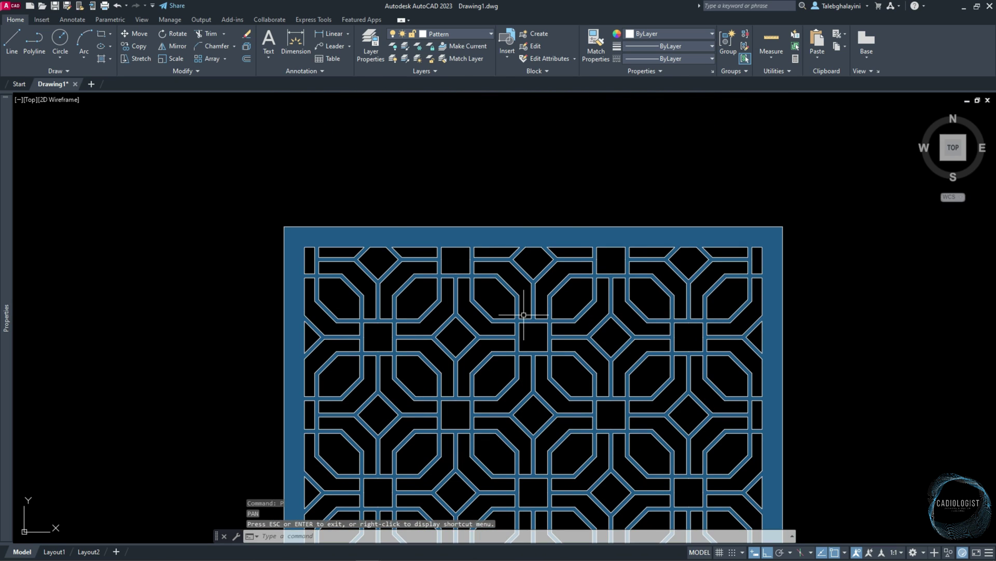
type("z")
key("Return")
type("e")
key("Return")
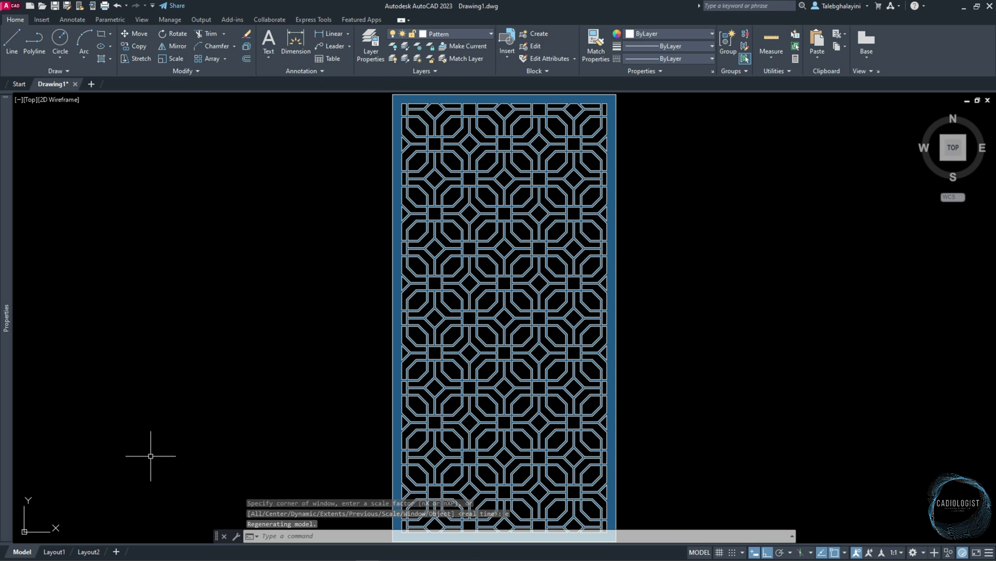
Step: Delete the default viewport on the Layout1 sheet
left_click(54, 551)
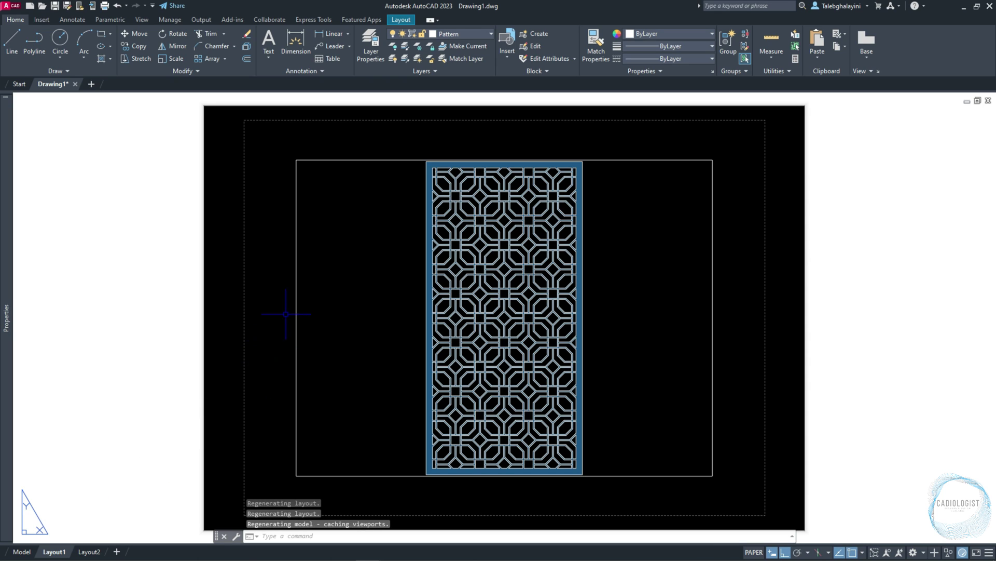
left_click(297, 303)
key("Delete")
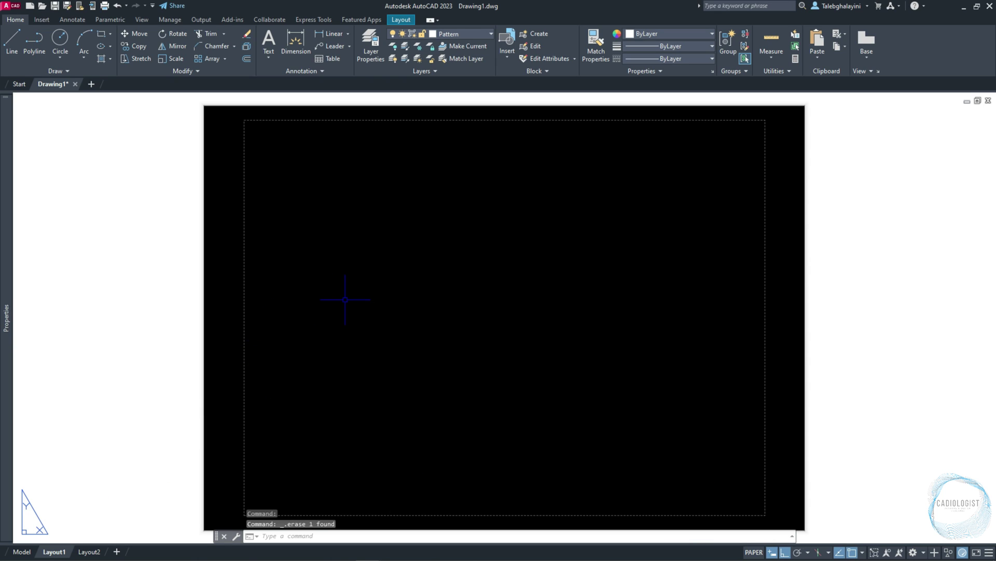
Step: Rename the Layout1 tab to Pattern 04
right_click(57, 553)
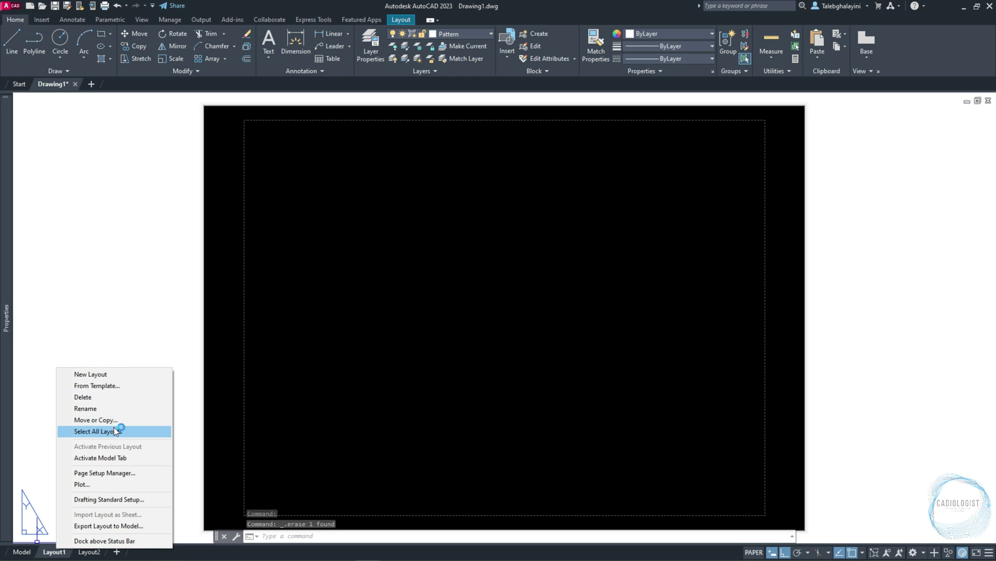
left_click(114, 409)
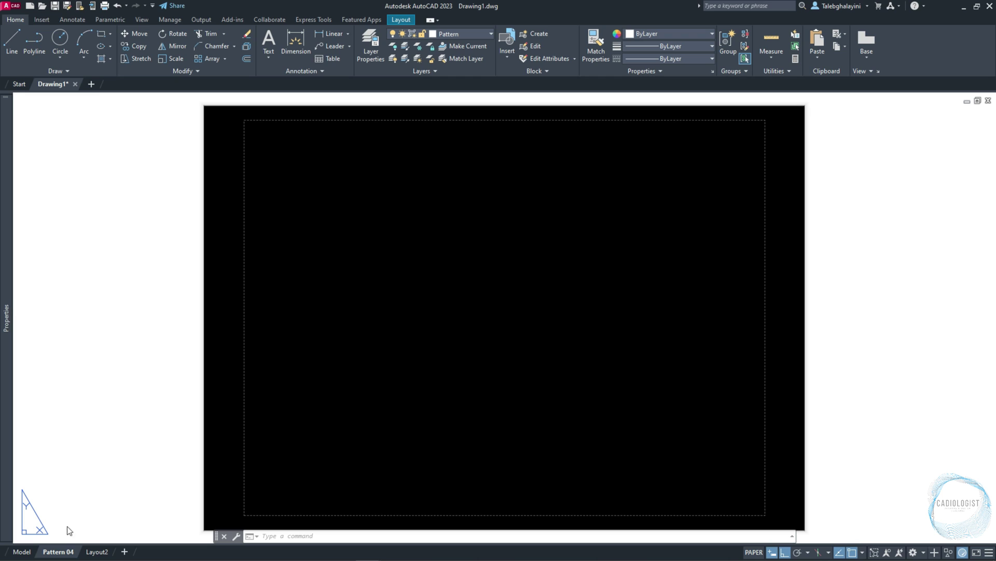
right_click(61, 550)
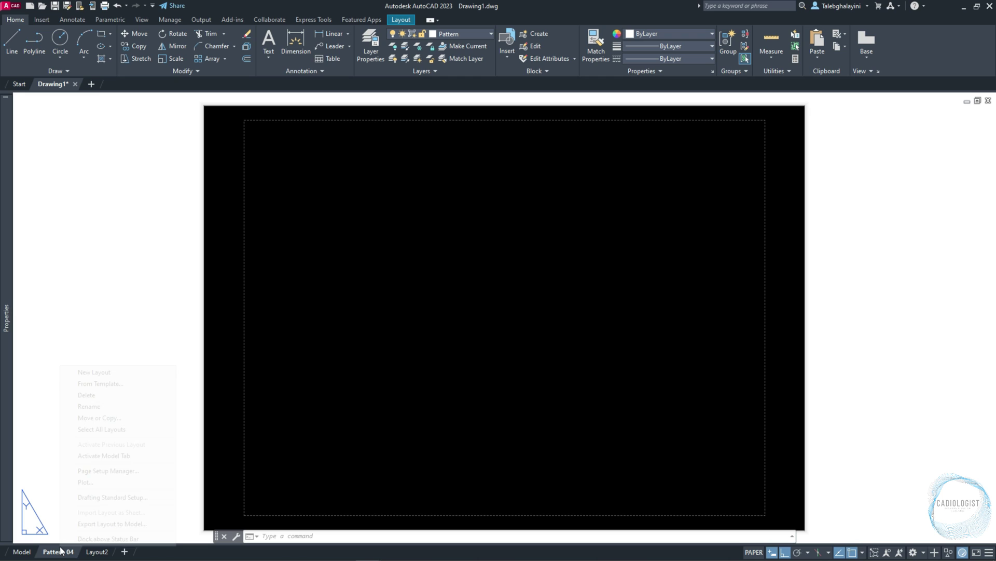
Step: Set Pattern 04's page setup to DWG To PDF.pc3, ISO full bleed A4, with scaled lineweights
left_click(98, 472)
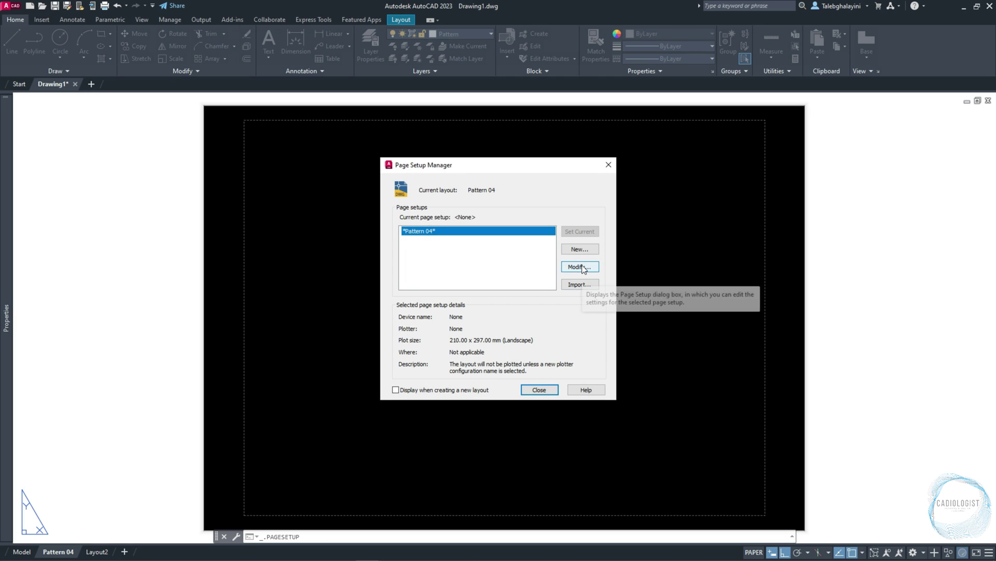
left_click(581, 266)
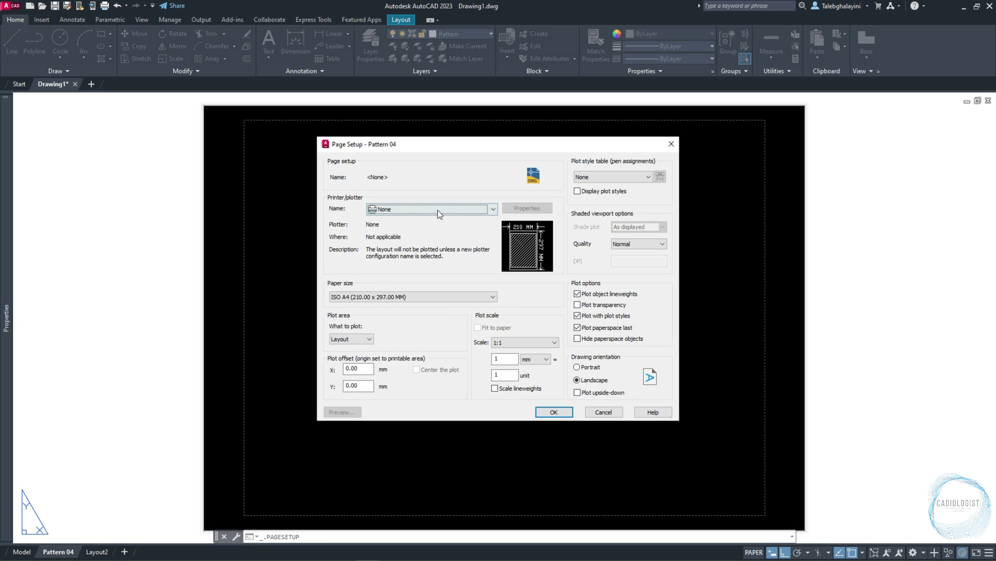
left_click(438, 210)
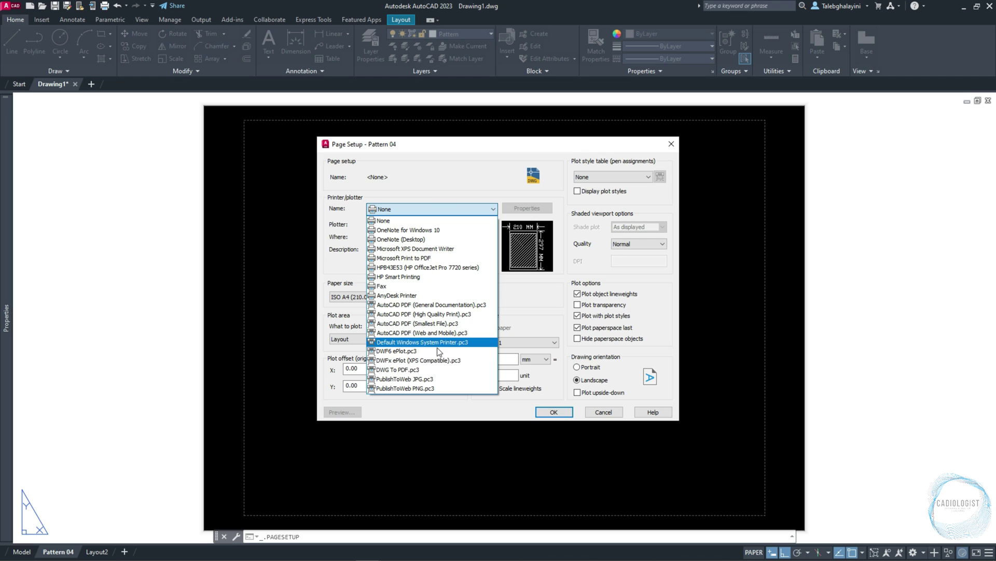
left_click(432, 370)
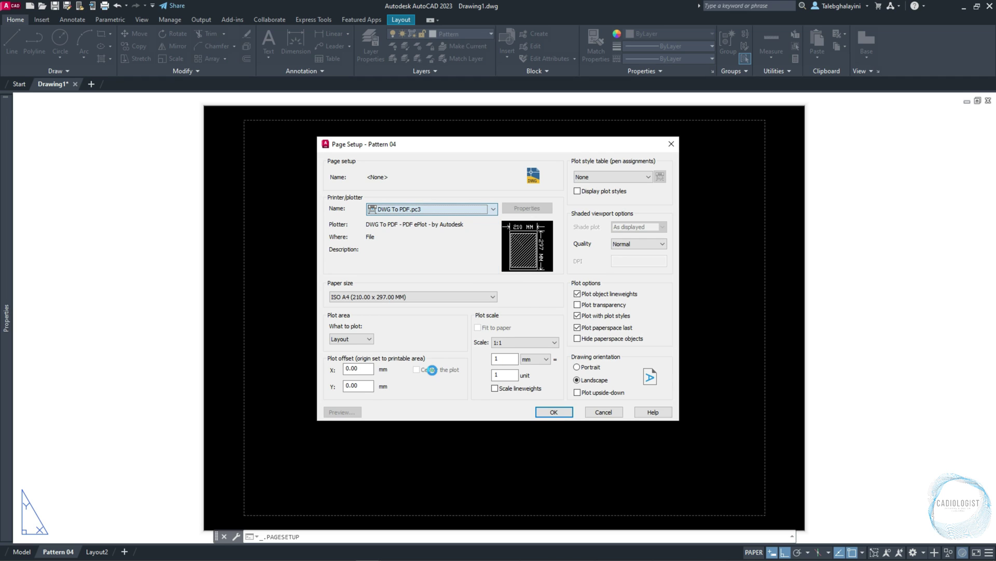
left_click(412, 296)
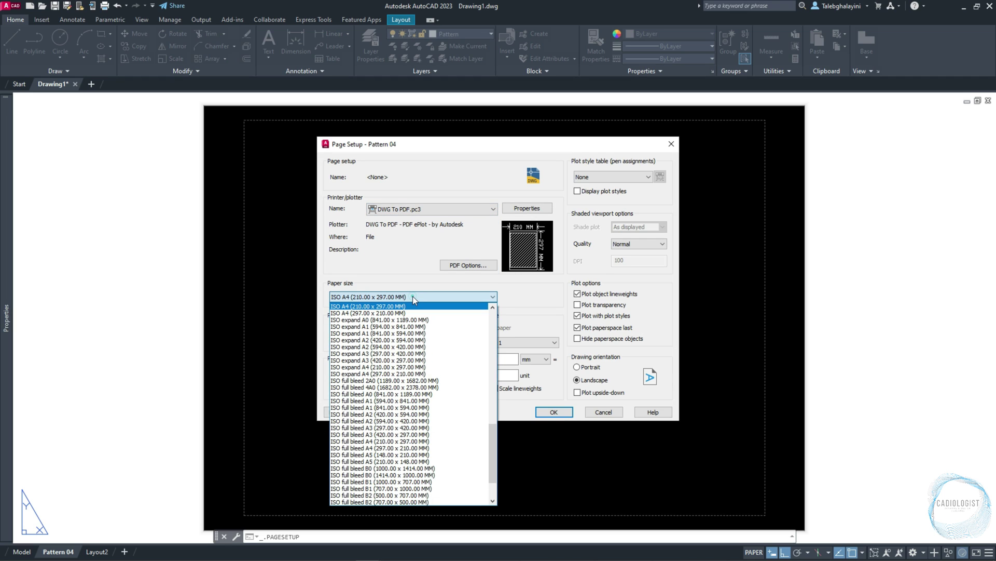
left_click(419, 441)
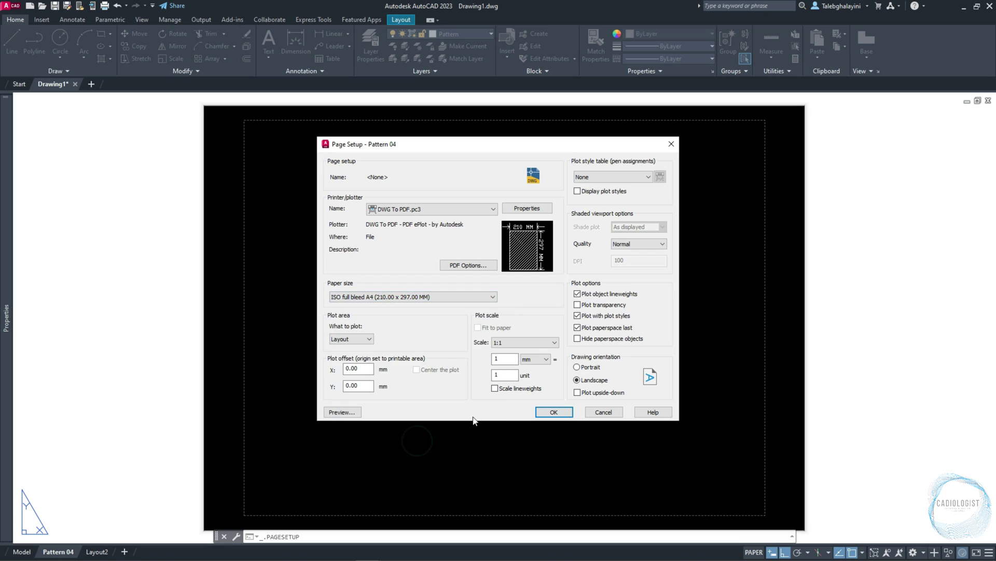
left_click(495, 389)
left_click(554, 412)
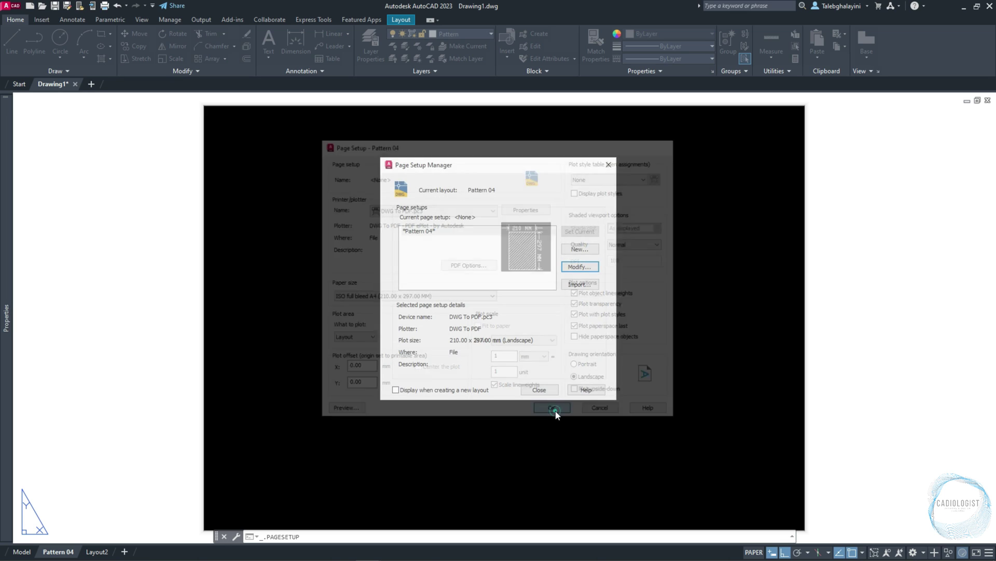
Step: Create a single viewport with VPORTS, fitted to the whole Pattern 04 sheet
left_click(549, 394)
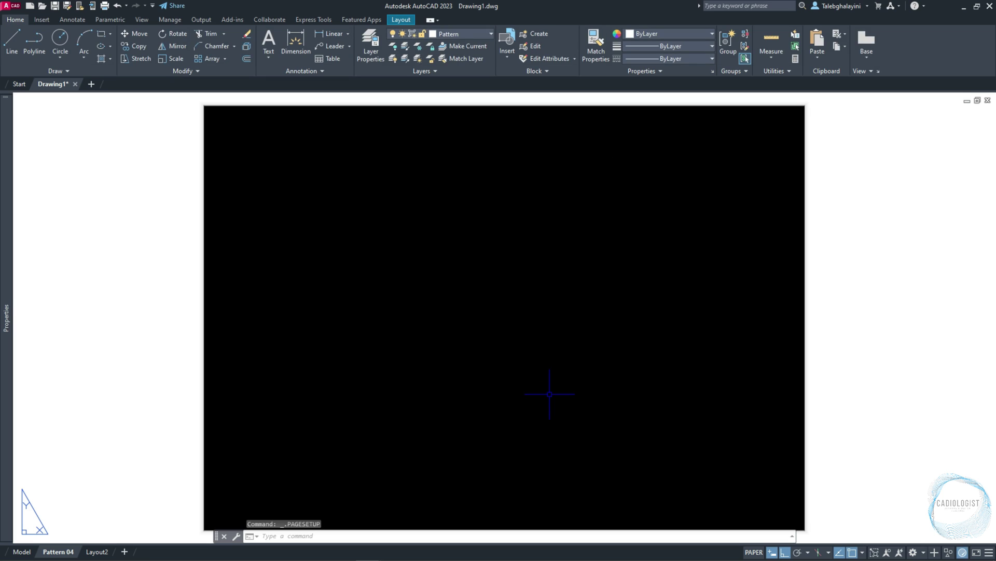
type("vports")
key("Return")
left_click(375, 235)
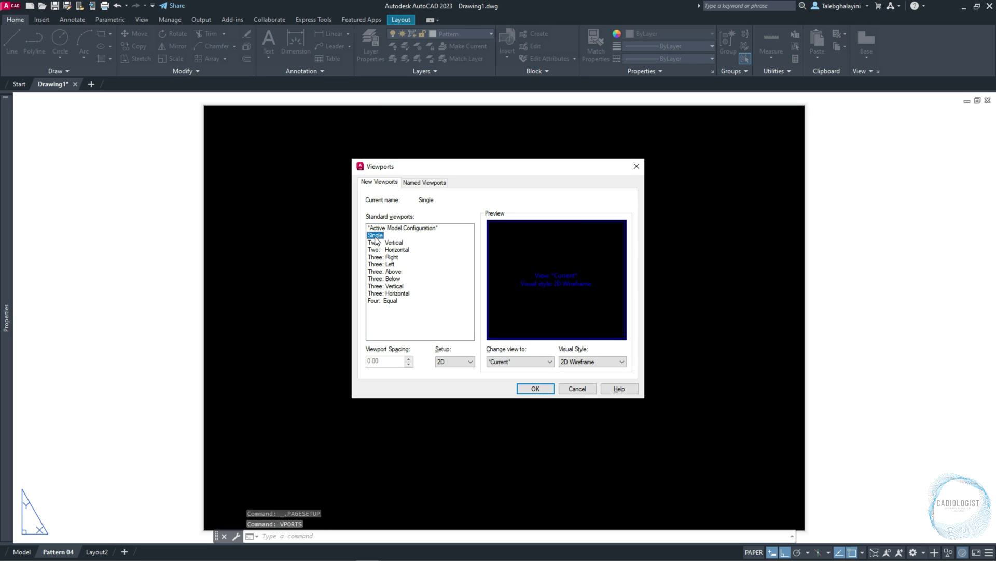
left_click(532, 389)
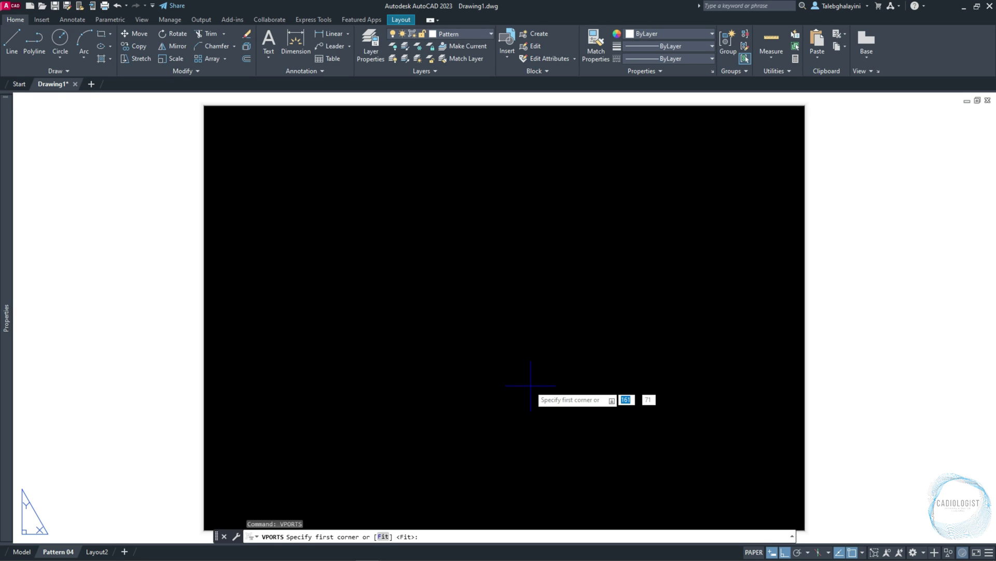
key("Return")
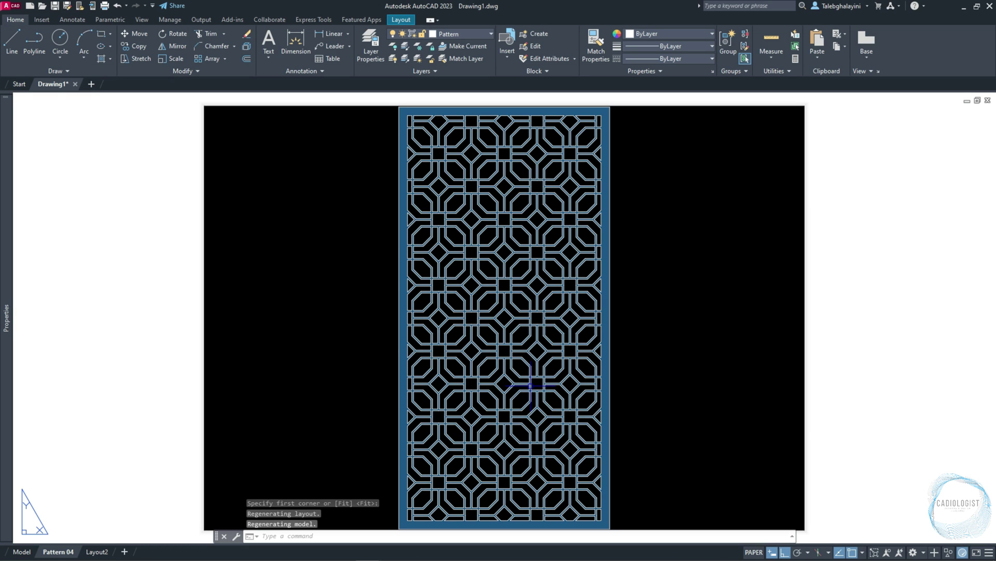
Step: Put the new viewport on the Viewports layer
left_click(204, 253)
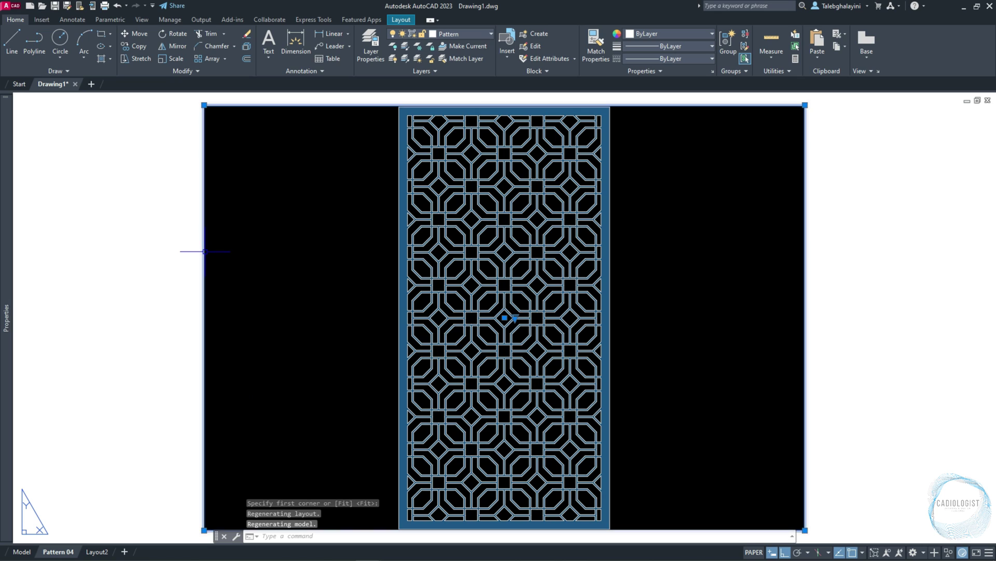
mouse_move(13, 155)
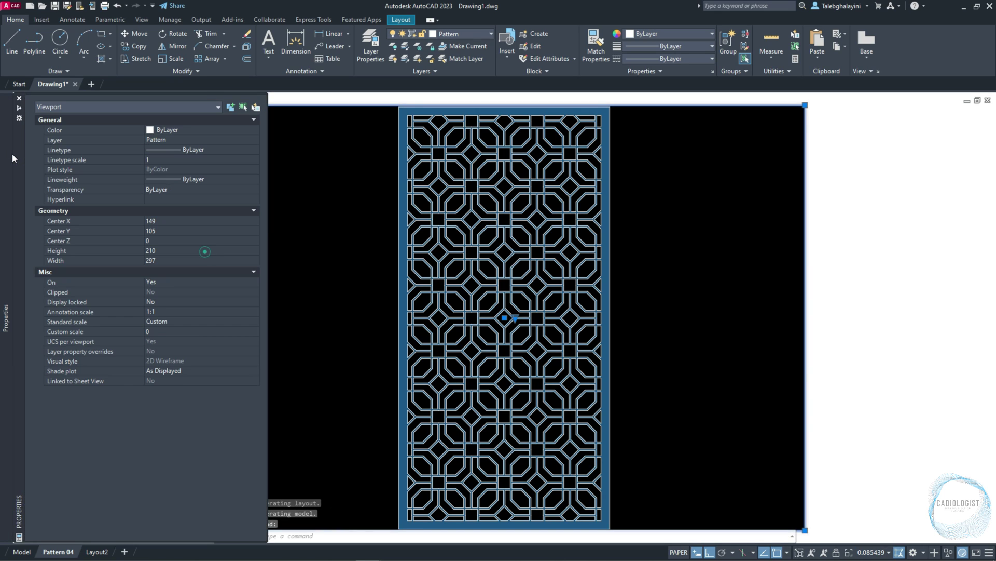
left_click(166, 138)
left_click(166, 169)
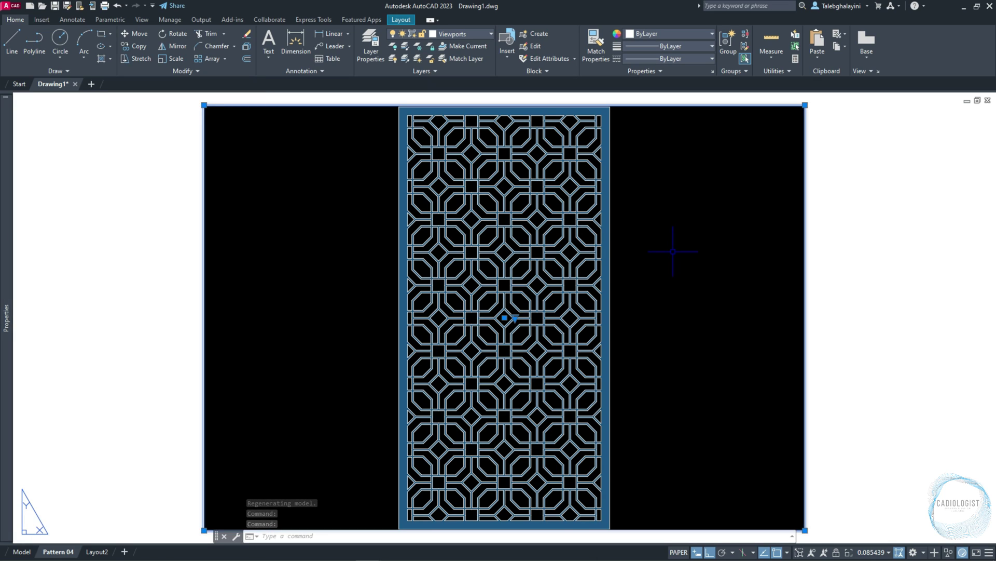
Step: Open the drawing AutoCAD Pattern Drawing Tutorial 03.dwg
left_click(42, 6)
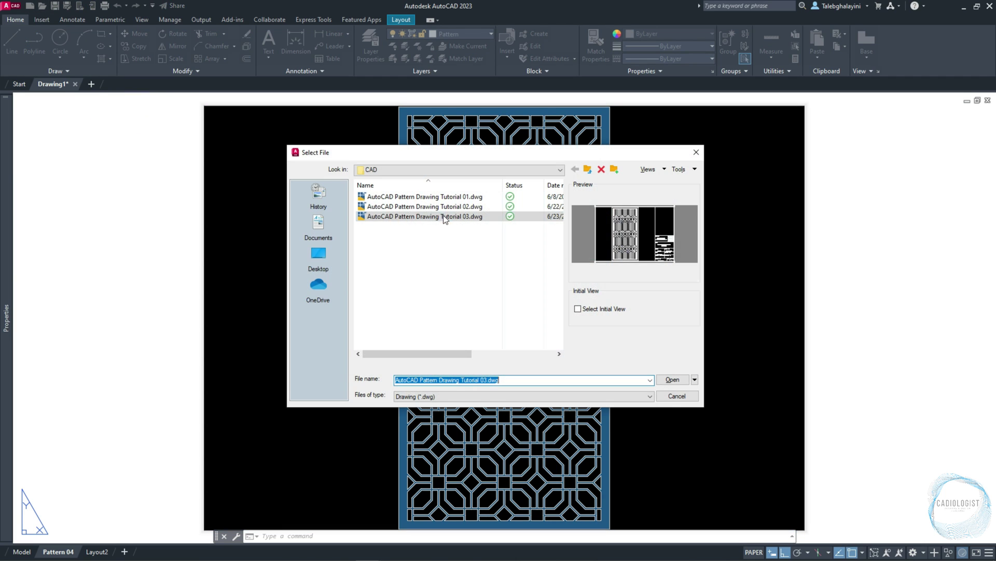
left_click(673, 379)
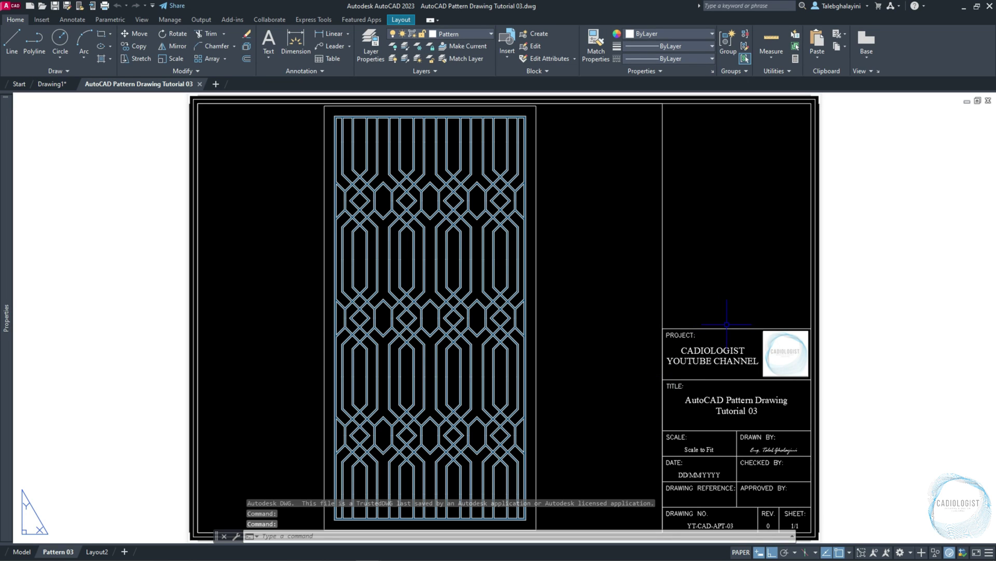
scroll(713, 308, "down", 2)
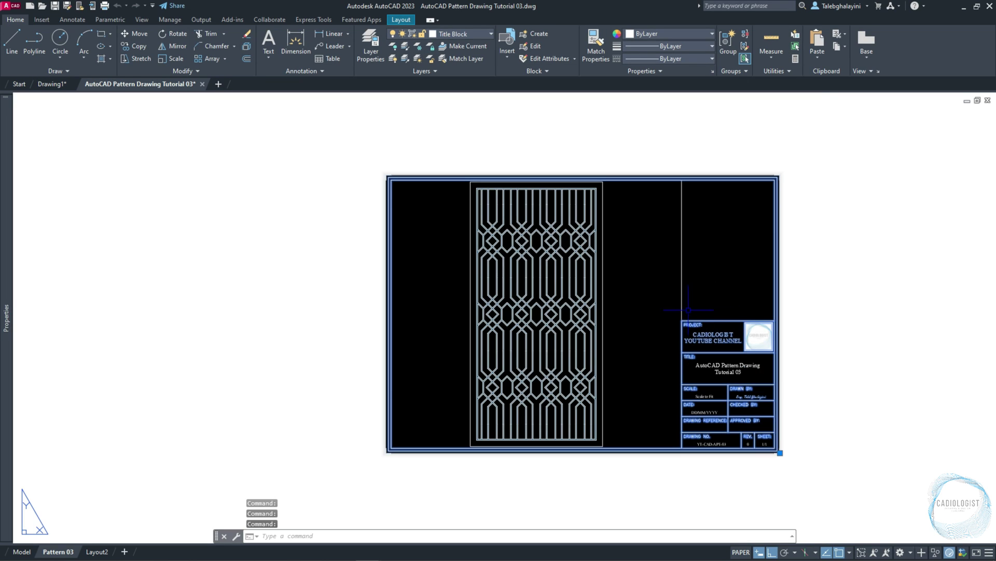
Step: Copy its title block with the lower-right corner as base point, then return to Drawing1
left_click(667, 301)
left_click(841, 474)
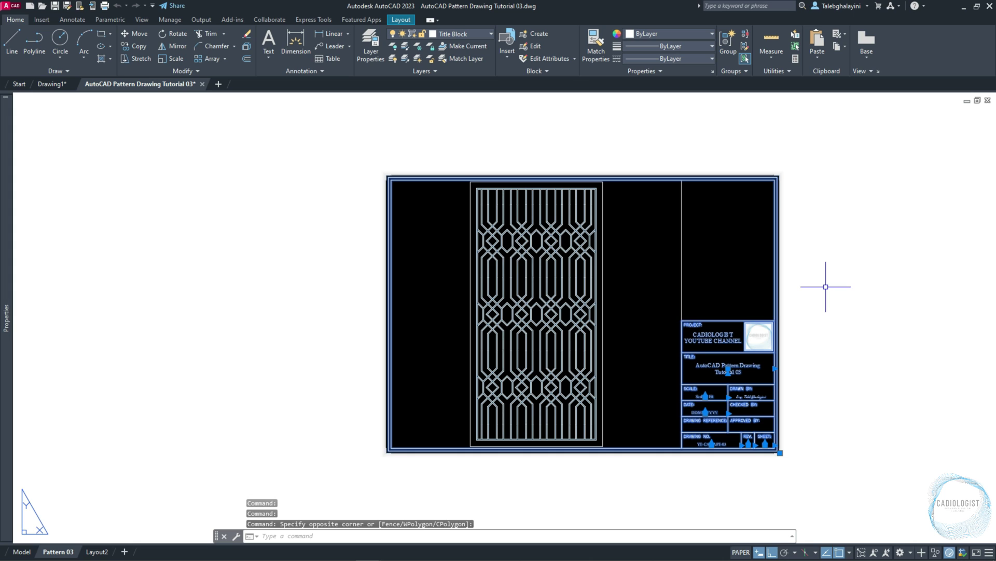
type("co")
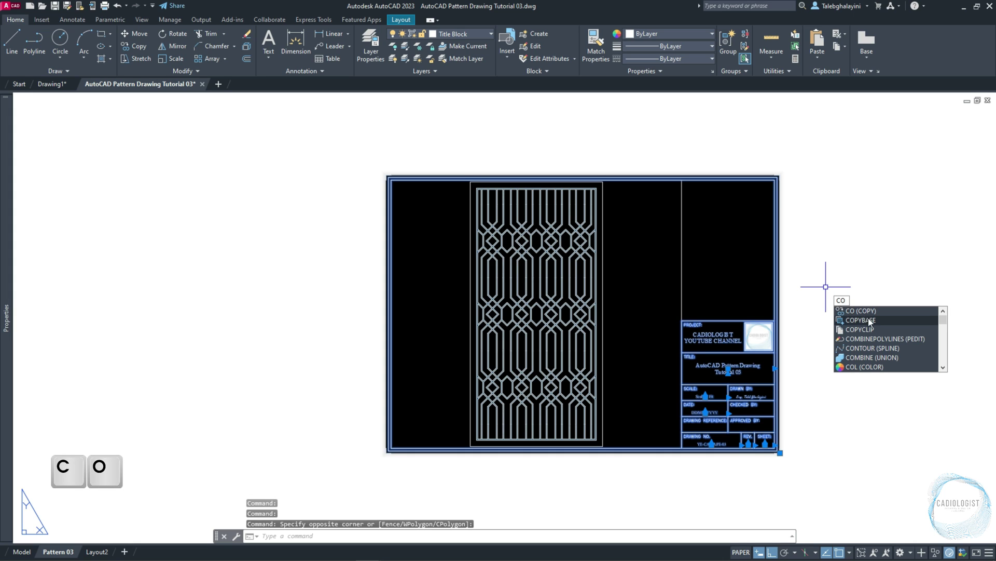
left_click(874, 321)
scroll(767, 467, "up", 6)
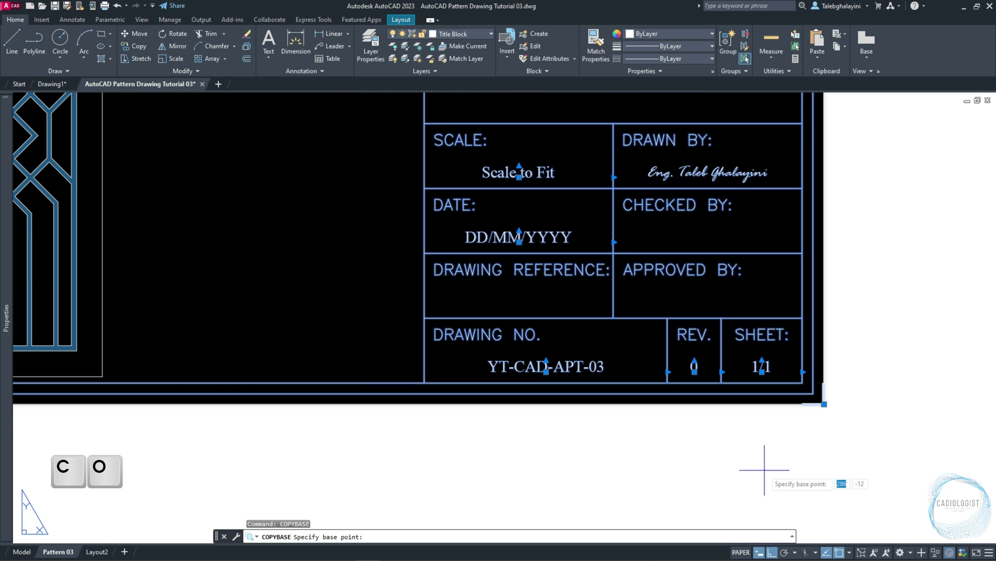
left_click(824, 404)
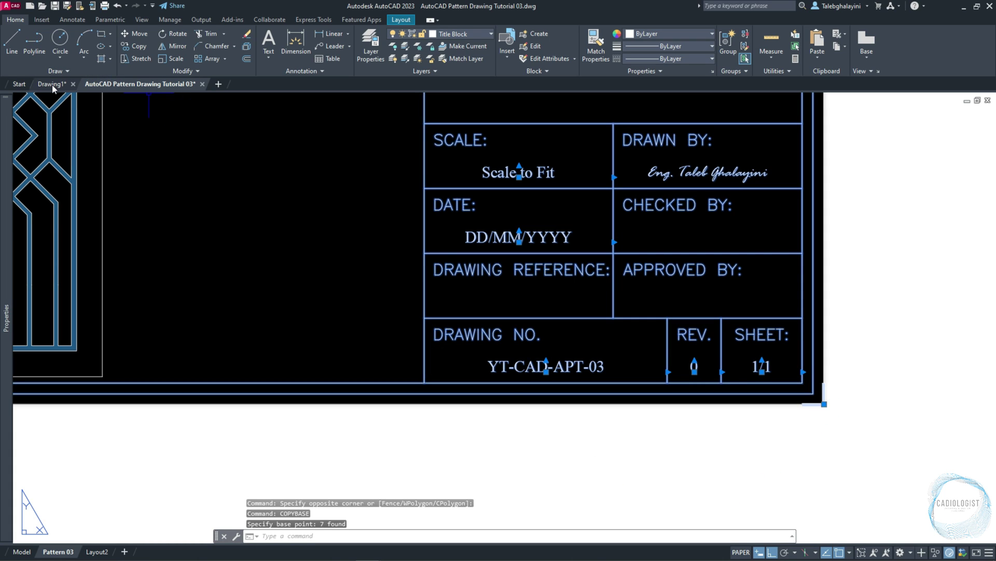
key("ctrl+Tab")
Step: Paste the copied title block at the corner of the Pattern 04 sheet
key("ctrl+v")
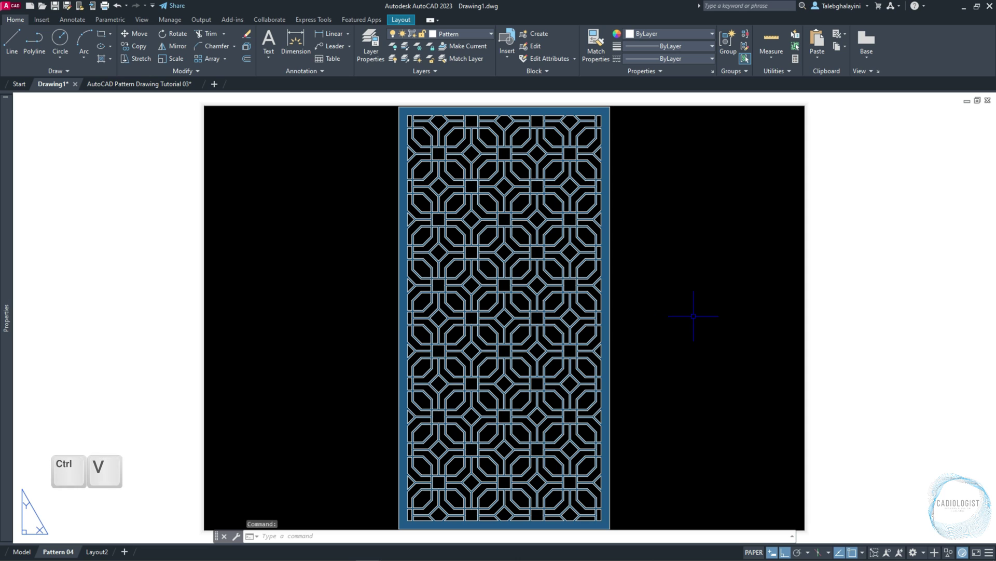
scroll(708, 356, "up", 2)
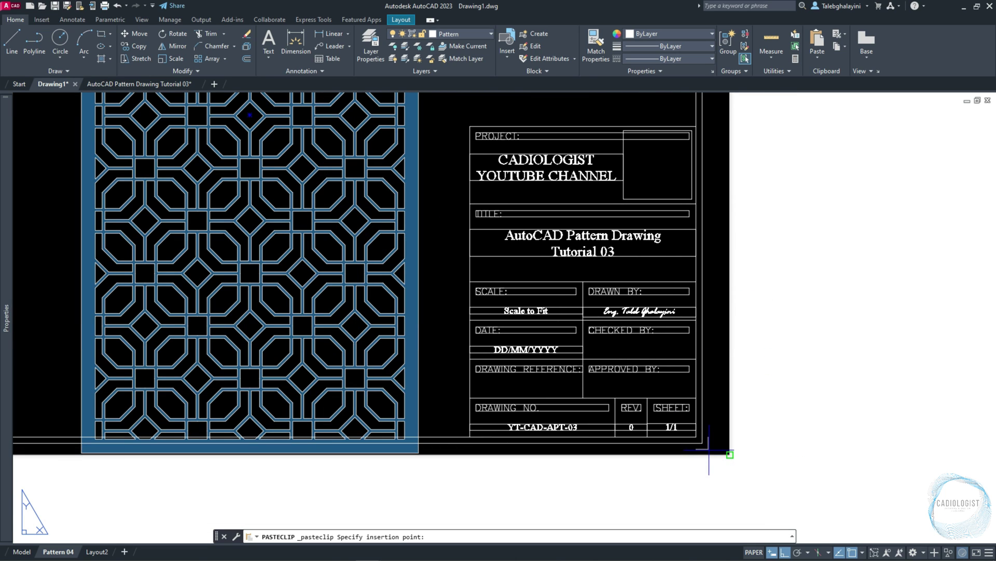
left_click(709, 449)
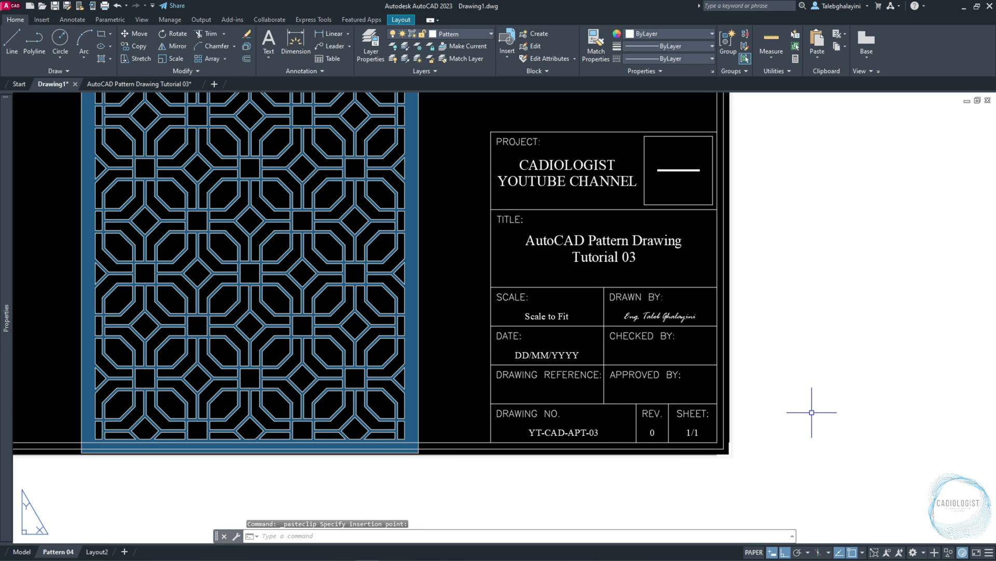
Step: Stretch the layout viewport's corners to fill the sheet up to the title block edge
left_click(442, 455)
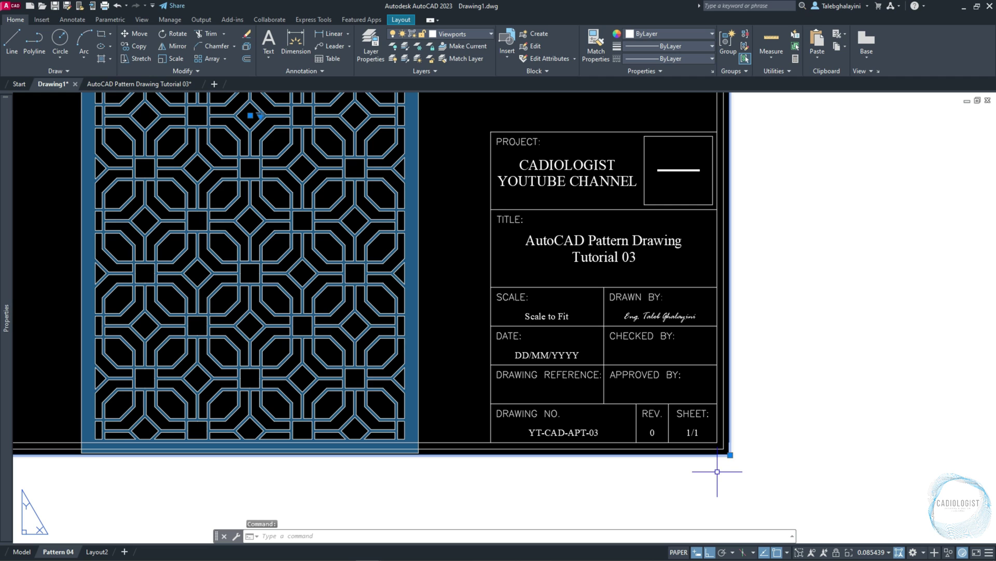
left_click(730, 454)
left_click(491, 452)
scroll(571, 447, "down", 6)
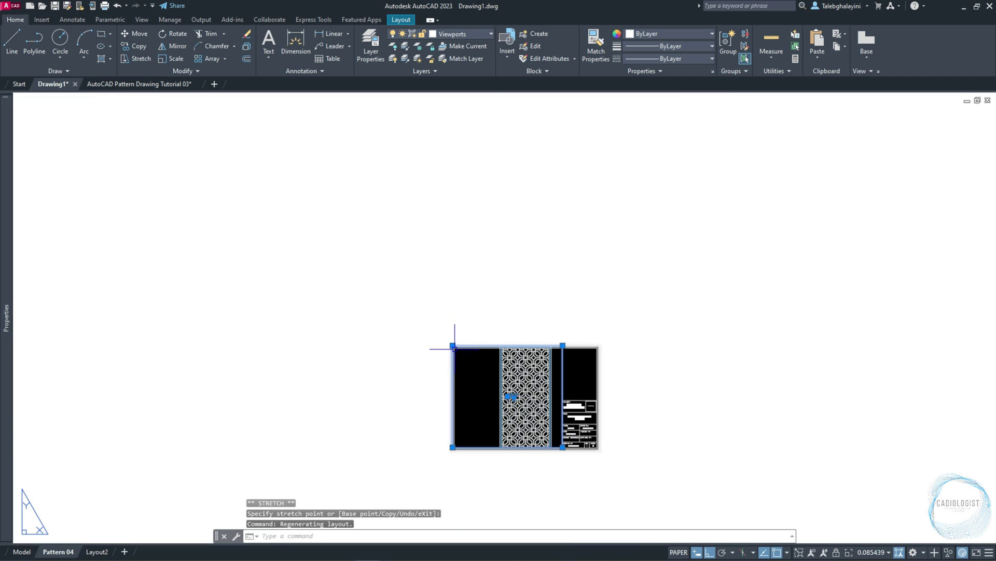
scroll(455, 348, "up", 5)
left_click(444, 341)
scroll(519, 344, "down", 3)
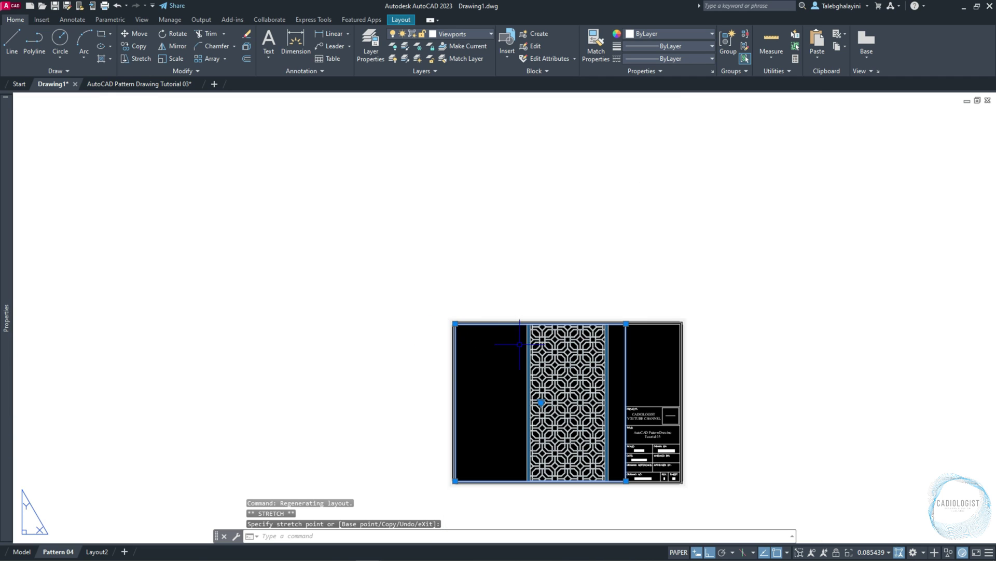
scroll(658, 463, "up", 3)
middle_click_drag(659, 462, 836, 463)
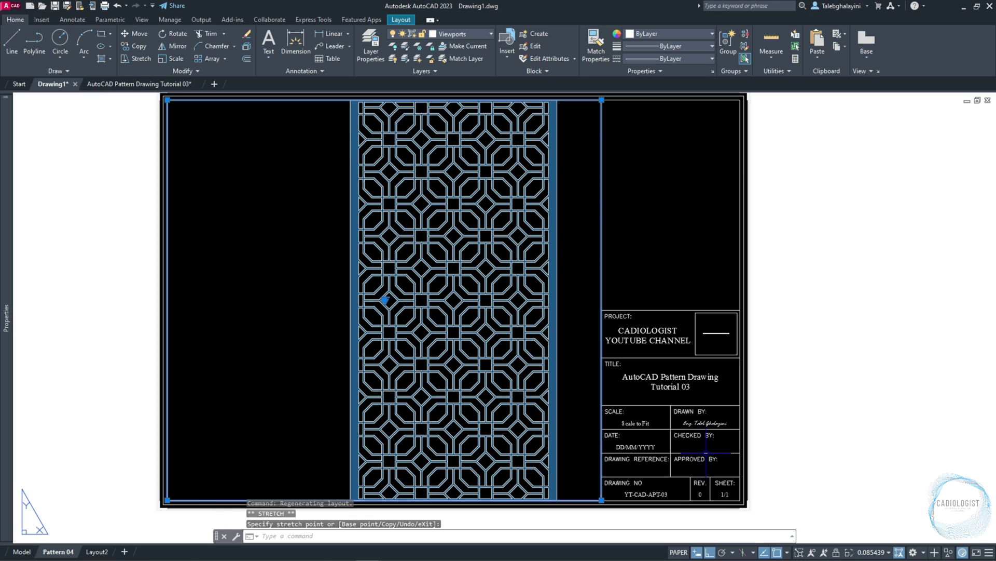
Step: Set the viewport scale to Scale to fit and lock the viewport
left_click(864, 553)
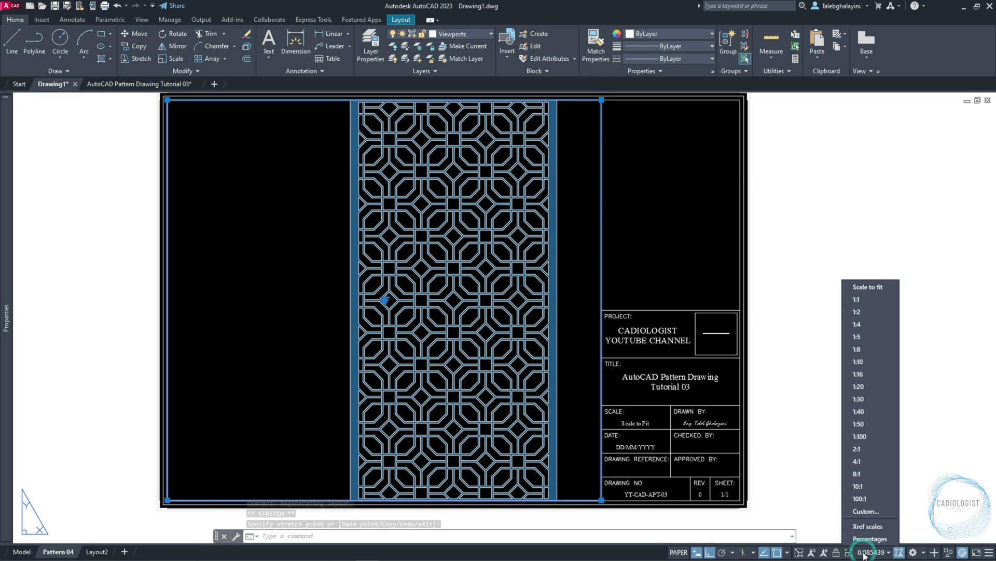
left_click(882, 287)
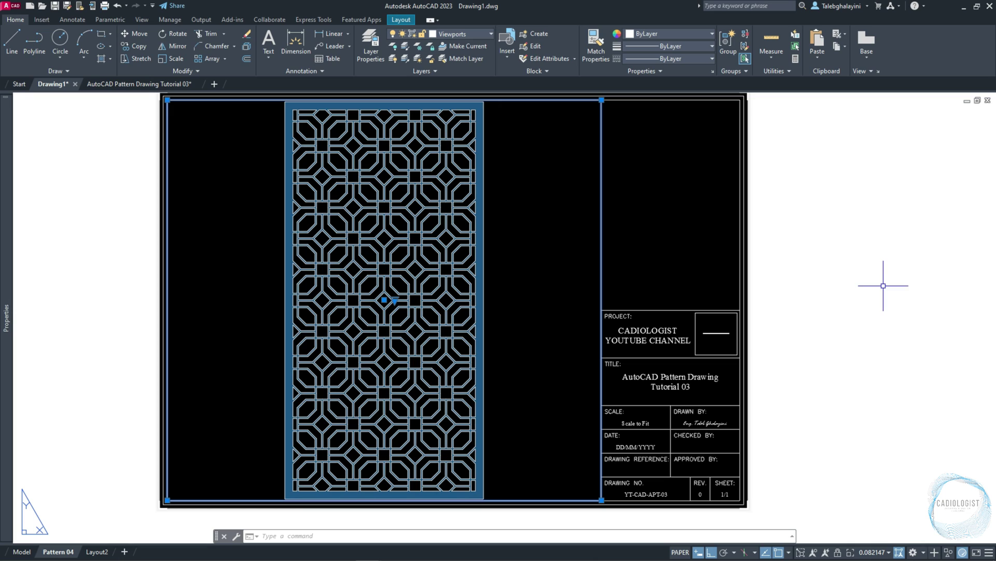
left_click(838, 554)
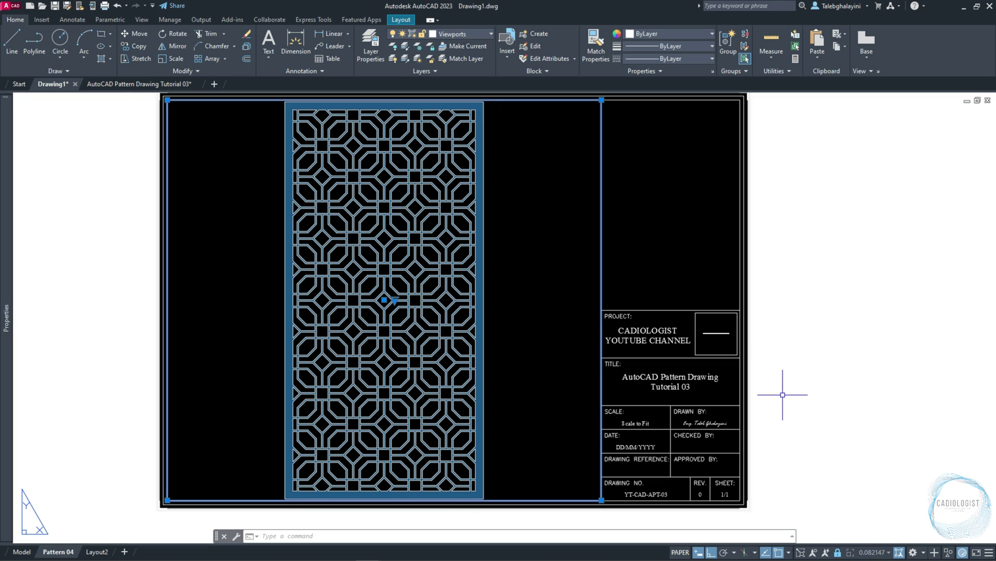
key("Escape")
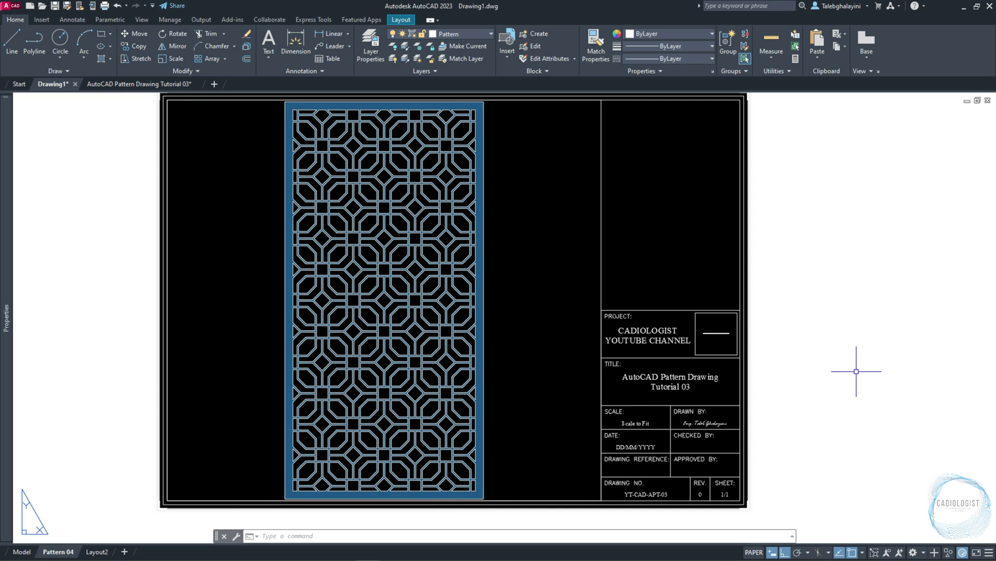
Step: Relink the missing logo image to CADiologist Icon White.png via XREF
type("xref")
key("Return")
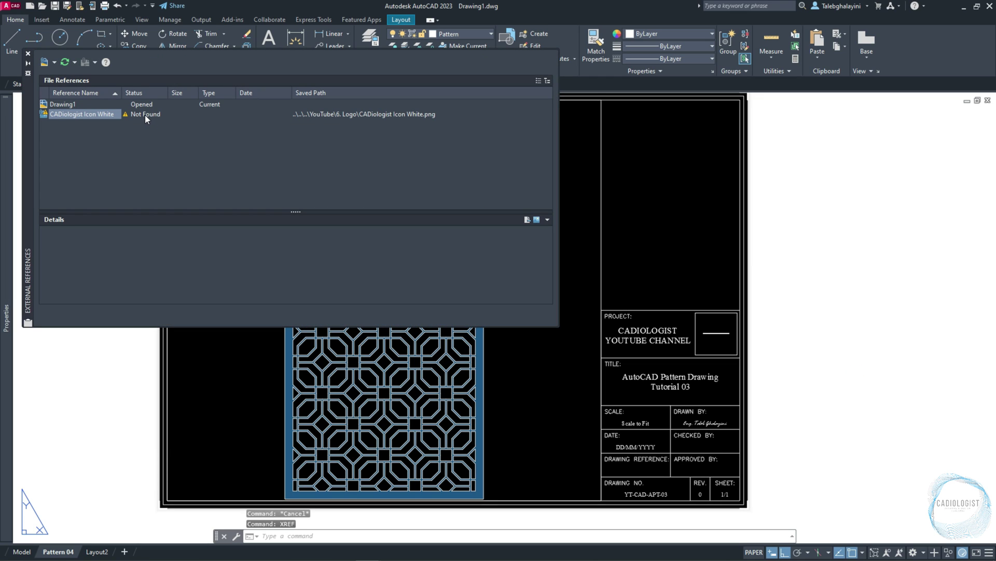
left_click(145, 114)
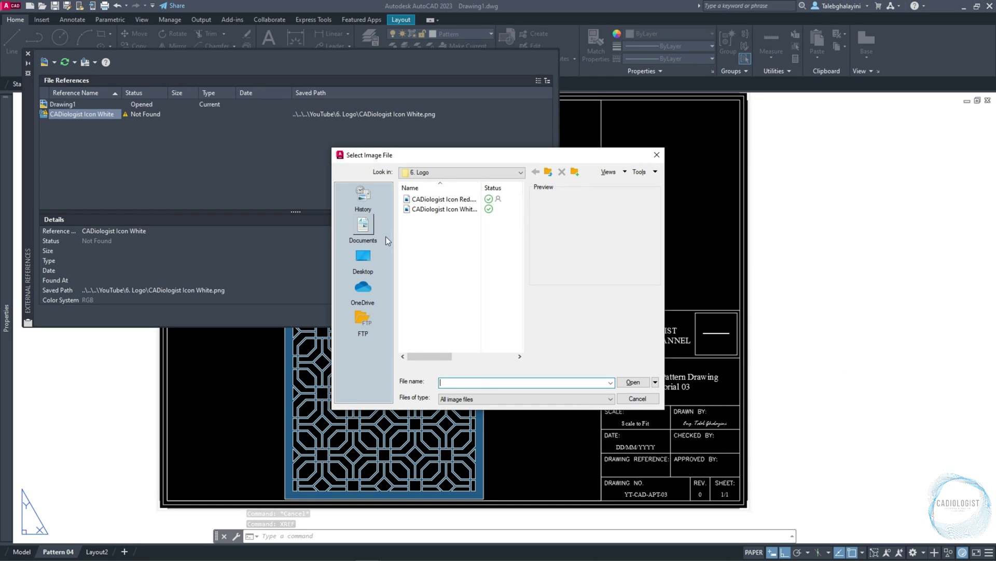
left_click(444, 209)
left_click(631, 382)
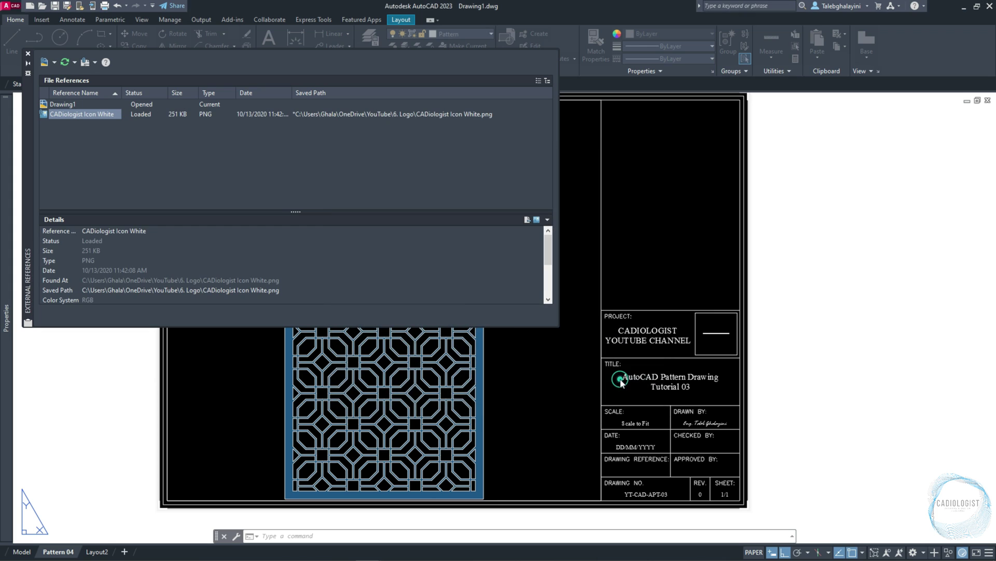
left_click(28, 54)
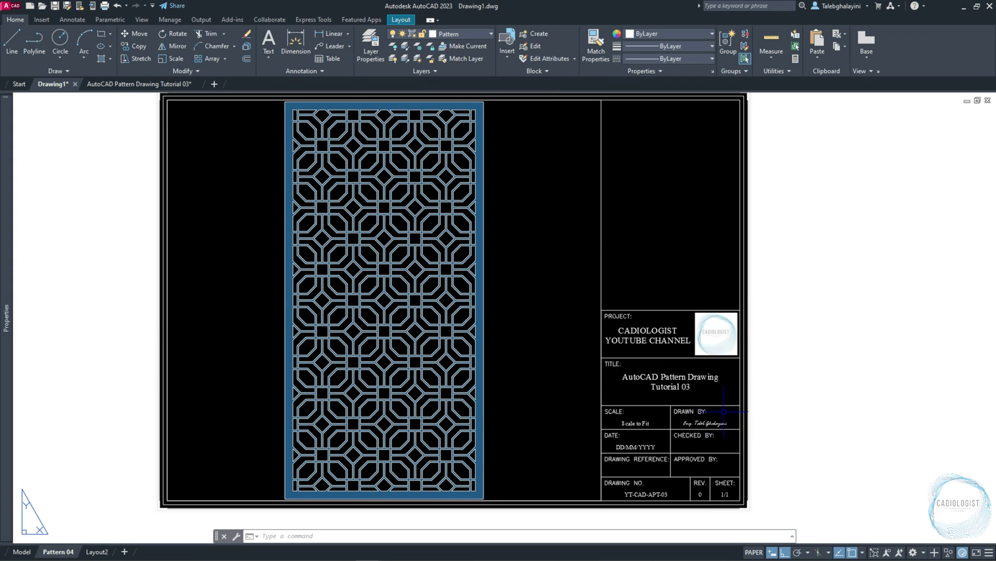
Step: Change the title block title from Tutorial 03 to Tutorial 04
scroll(692, 398, "up", 4)
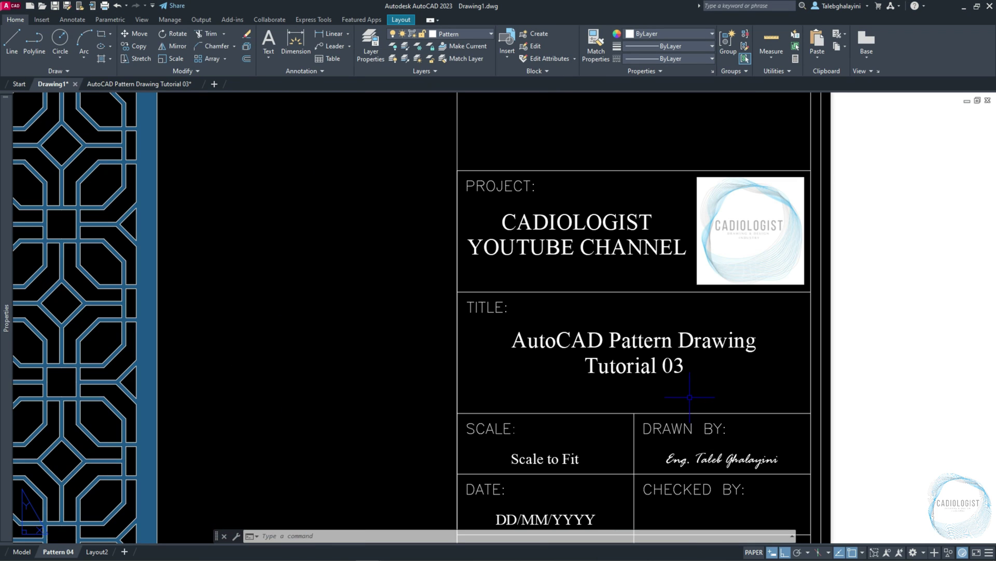
left_click(683, 370)
double_click(683, 371)
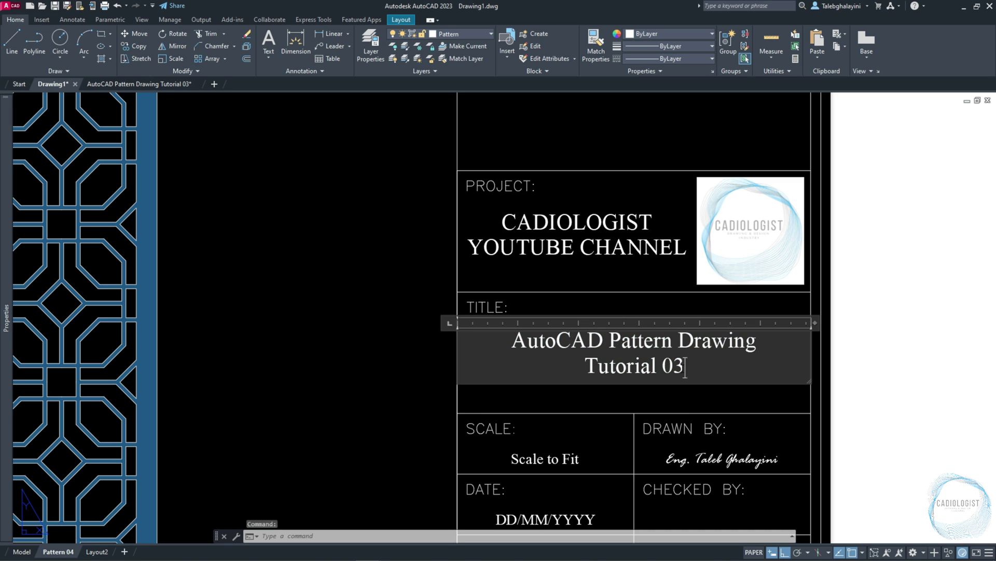
key("BackSpace")
type("4")
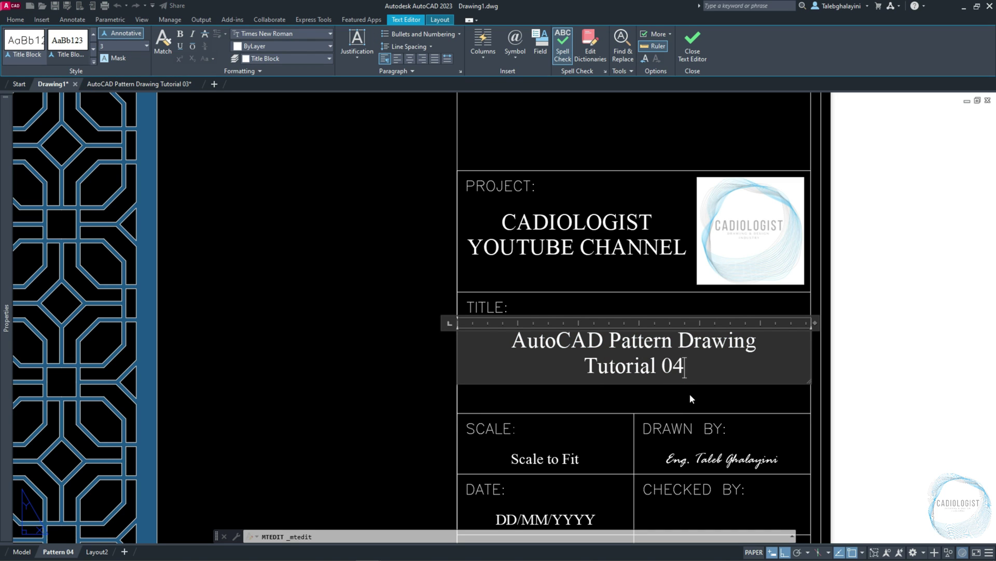
left_click(690, 399)
Step: Change the drawing number to YT-CAD-APT-04, then zoom to extents
middle_click_drag(629, 423, 667, 244)
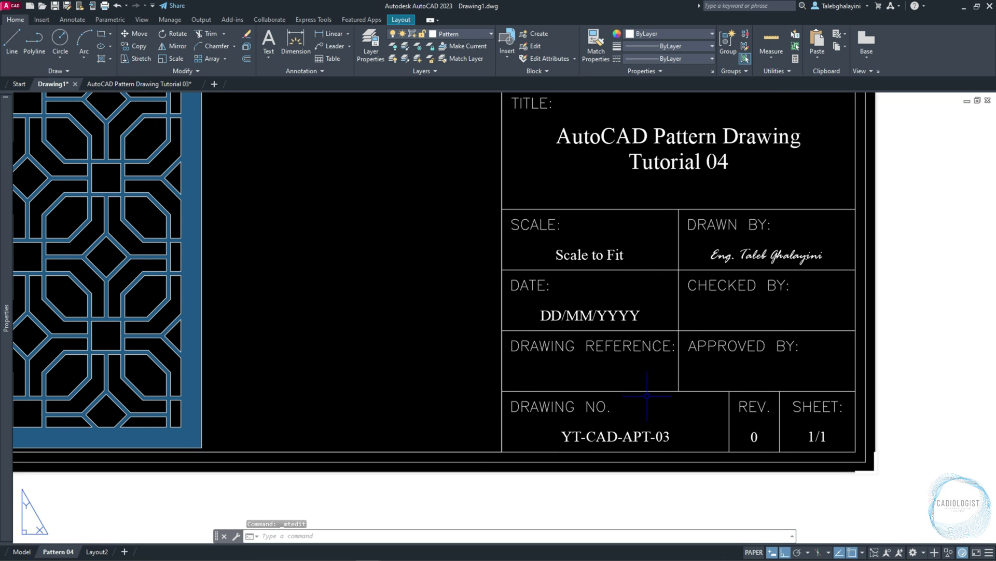
middle_click_drag(647, 396, 640, 314)
scroll(637, 359, "up", 4)
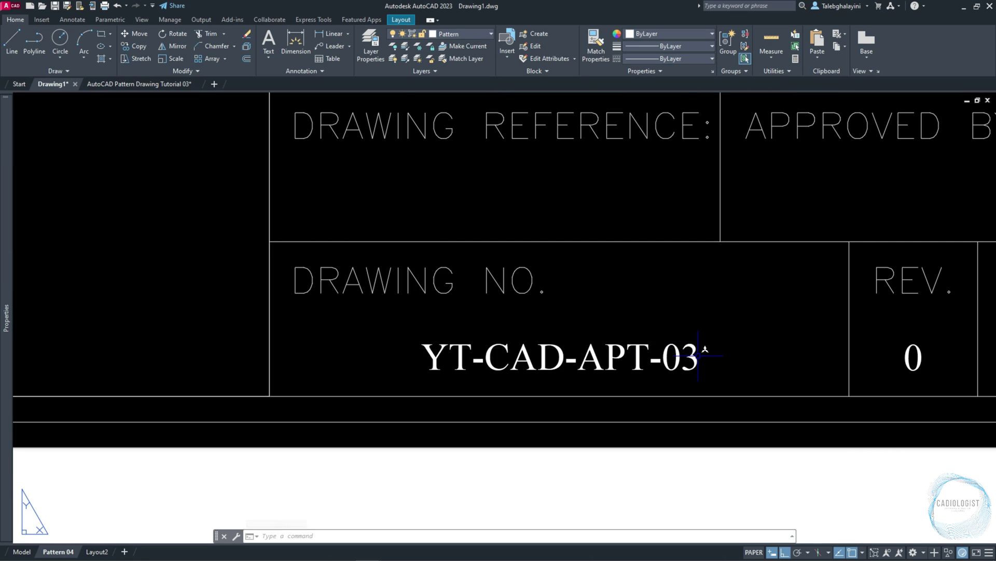
left_click(563, 357)
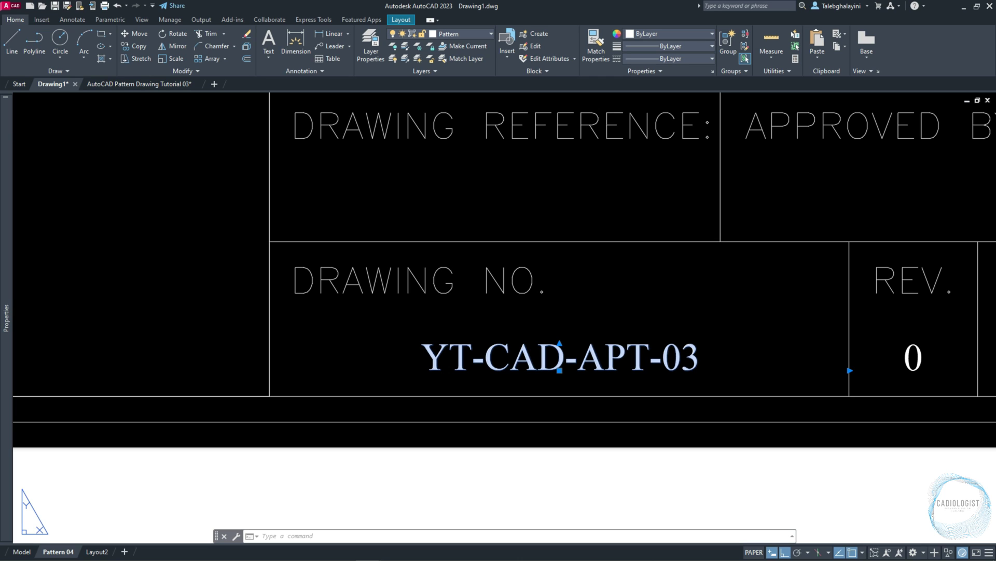
double_click(616, 358)
key("BackSpace")
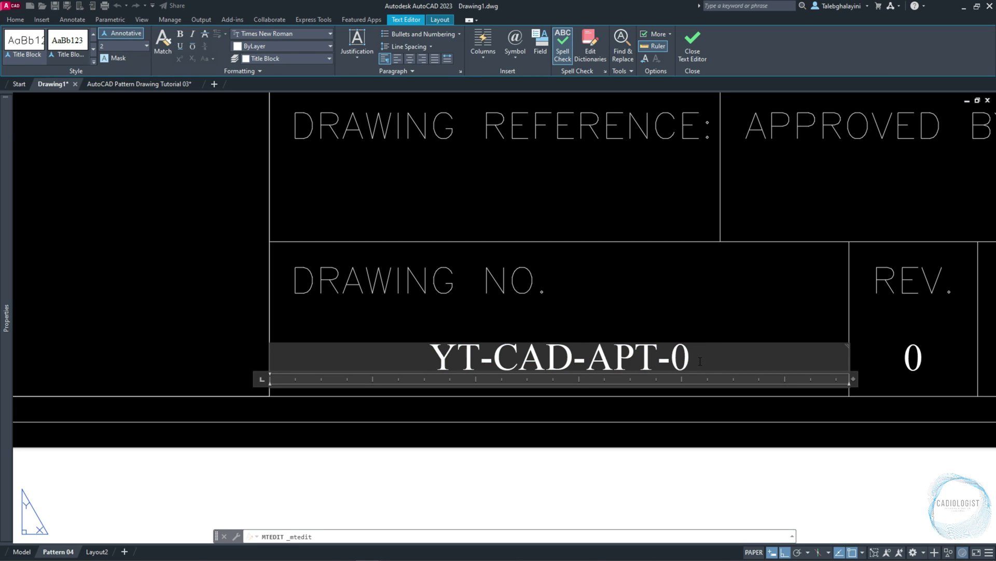
type("4")
left_click(703, 303)
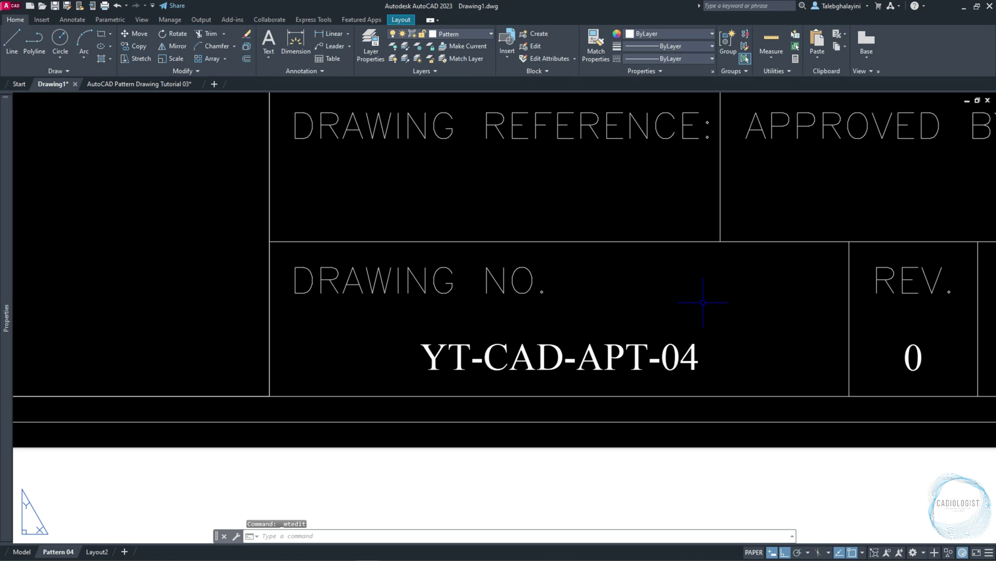
type("z")
key("Return")
type("e")
key("Return")
Step: Preview the Pattern 04 layout in the Plot dialog, then start plotting
key("ctrl+p")
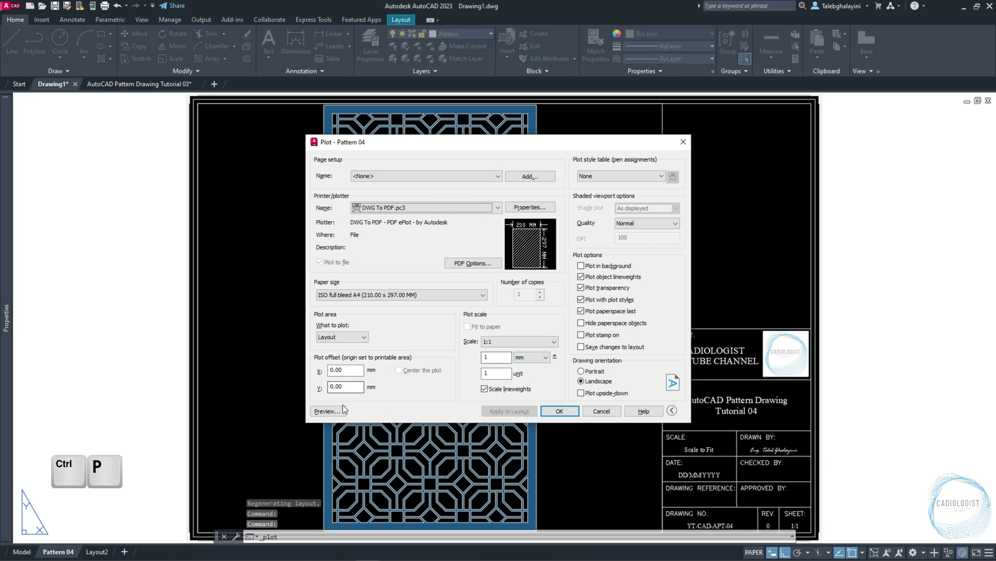
left_click(341, 410)
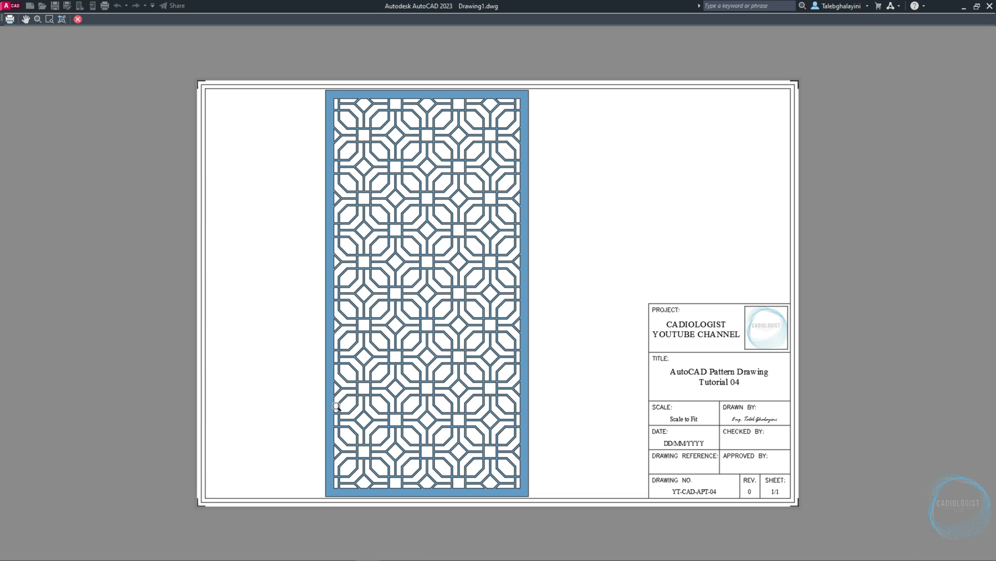
left_click(10, 20)
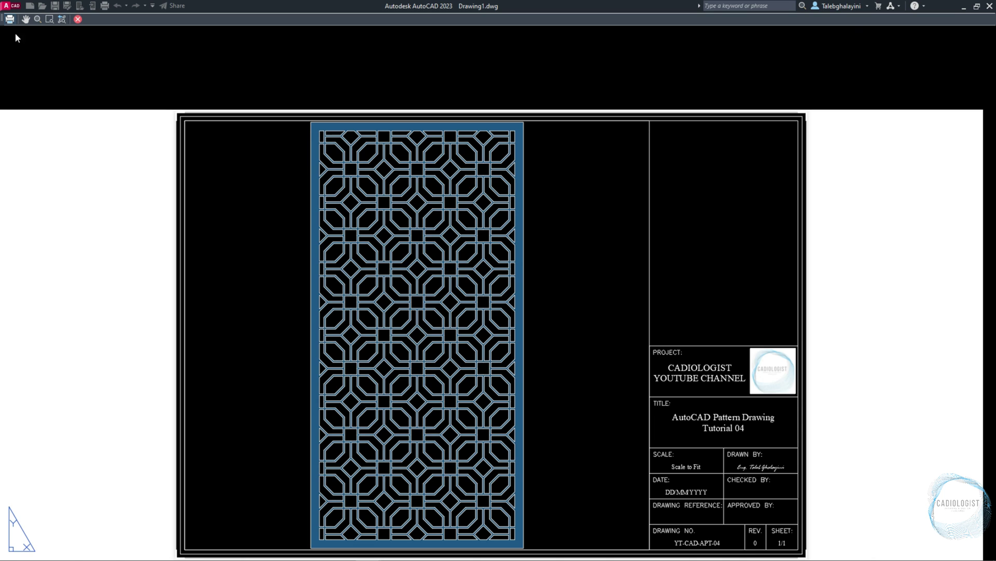
Step: Save the plot as AutoCAD Pattern Drawing Tutorial 04.pdf in the tutorials' PDF folder
left_click(670, 254)
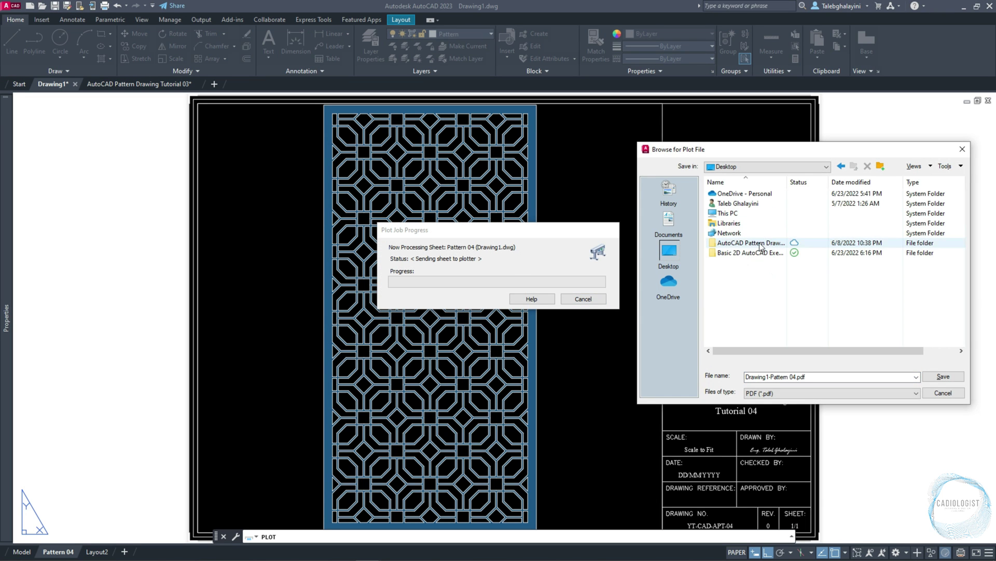
double_click(758, 246)
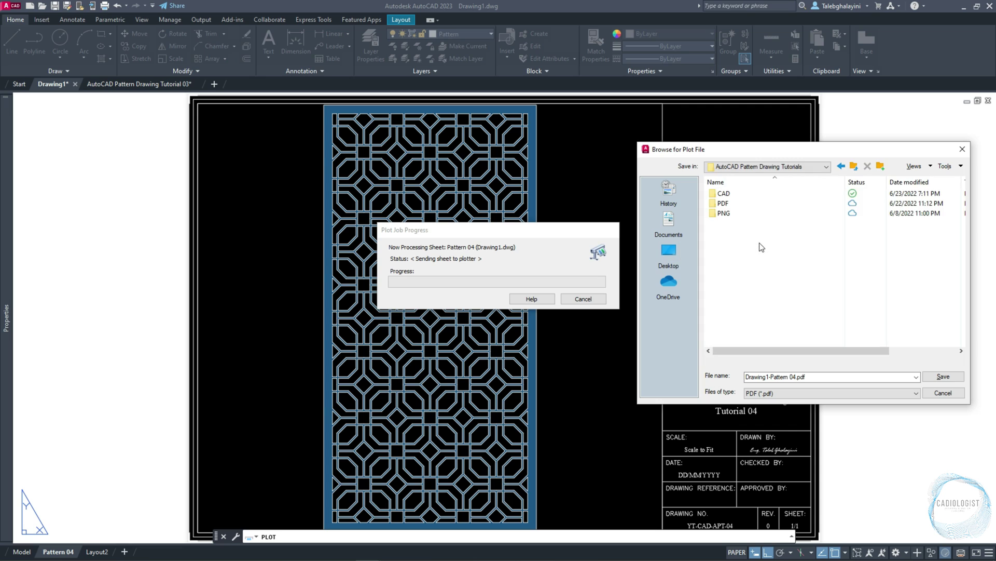
double_click(725, 203)
left_click(735, 213)
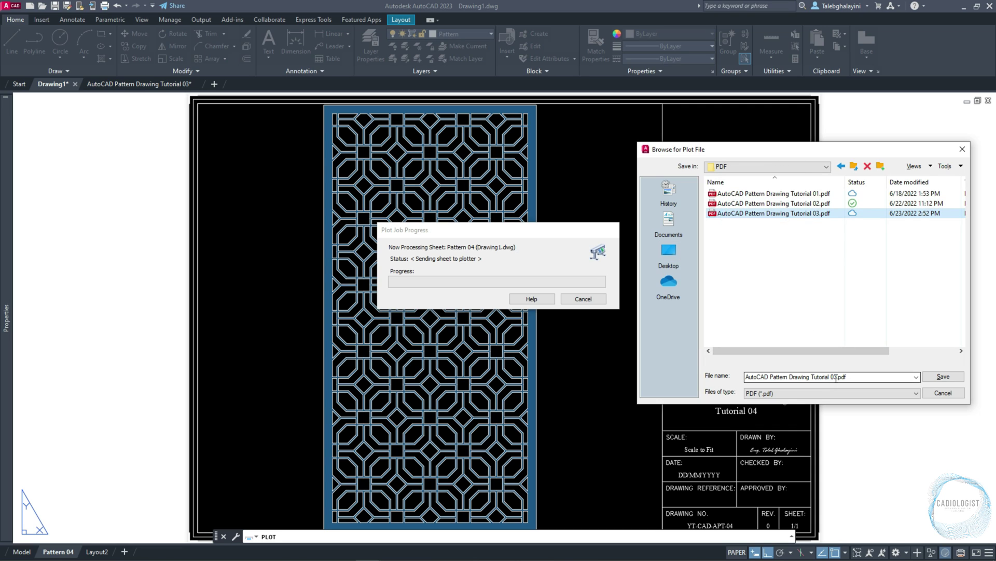
key("Tab")
key("Home")
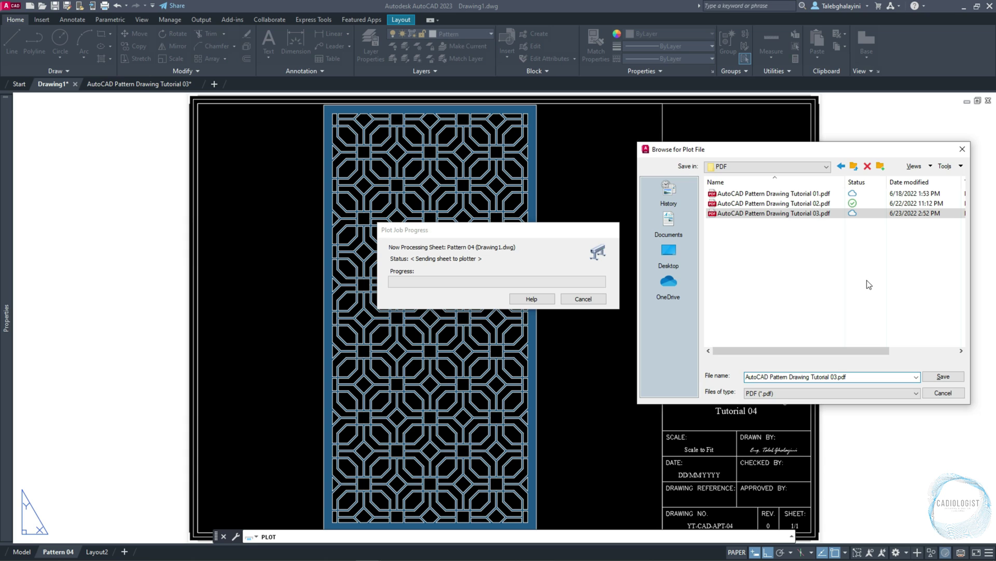
left_click(940, 374)
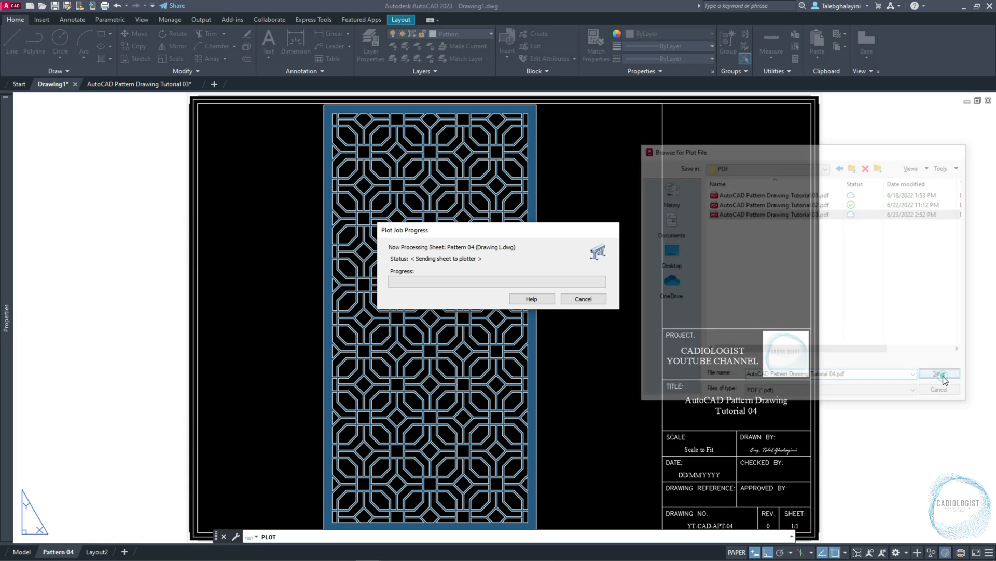